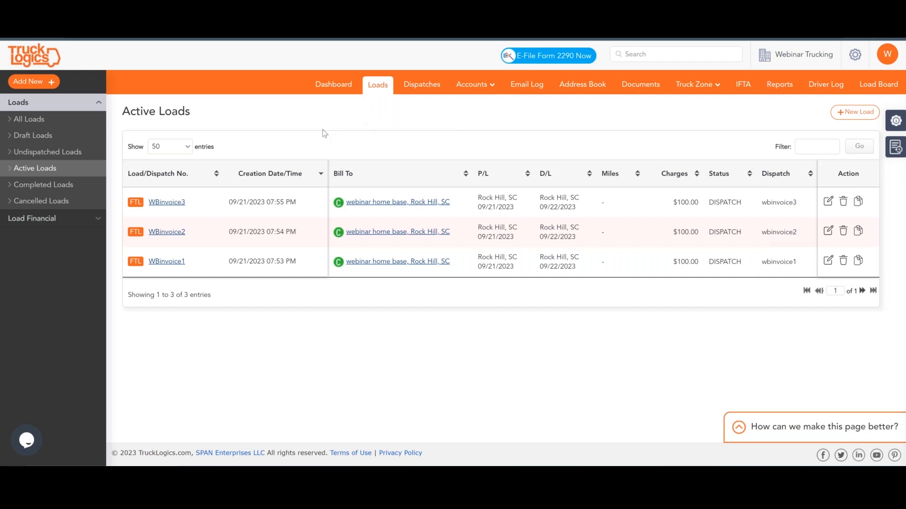
Open the invoice form of load WBinvoice1 from the active loads and go to its charges.
left_click(178, 265)
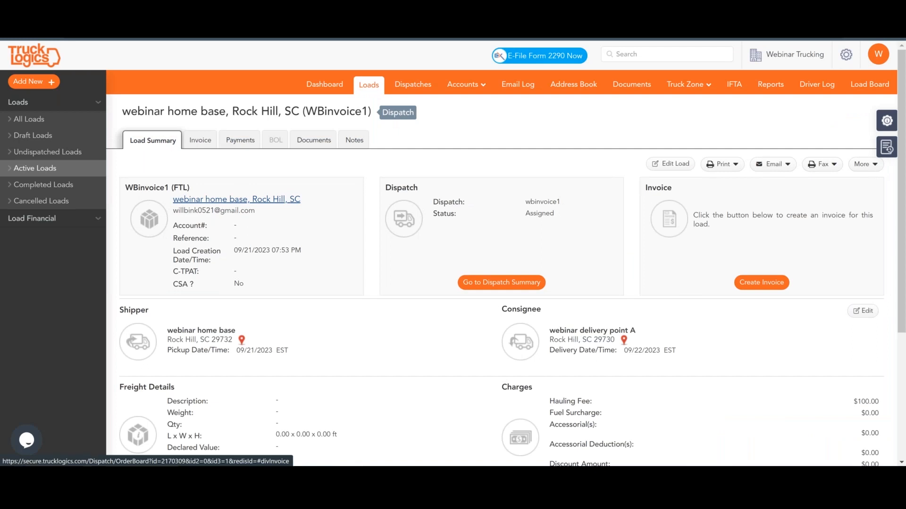
left_click(200, 140)
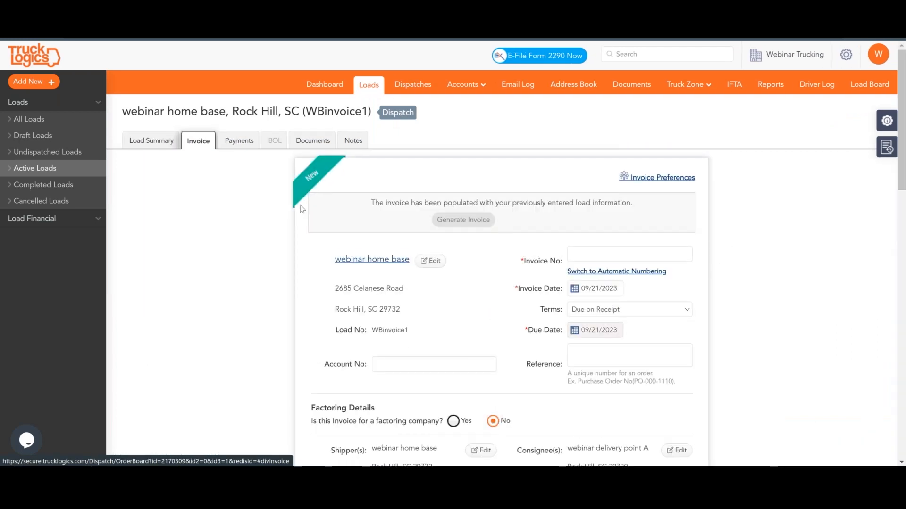
scroll(300, 204, "down", 8)
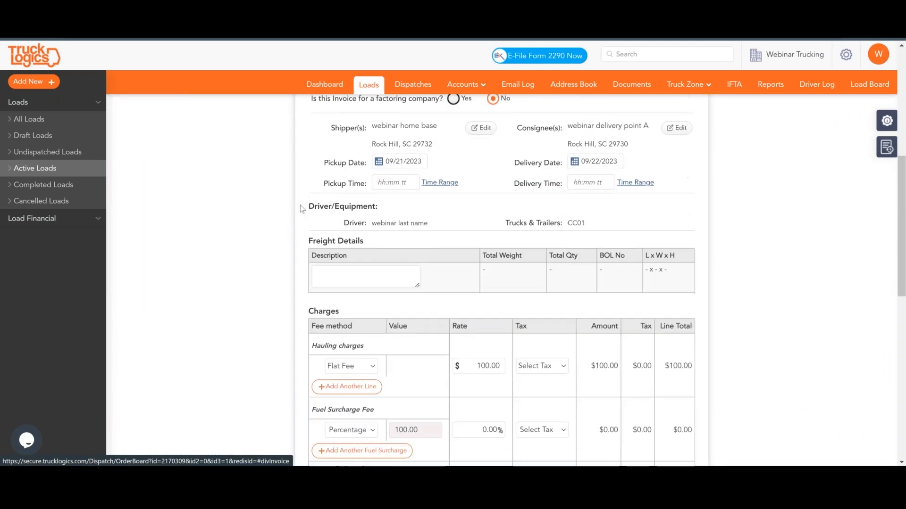
left_click(397, 328)
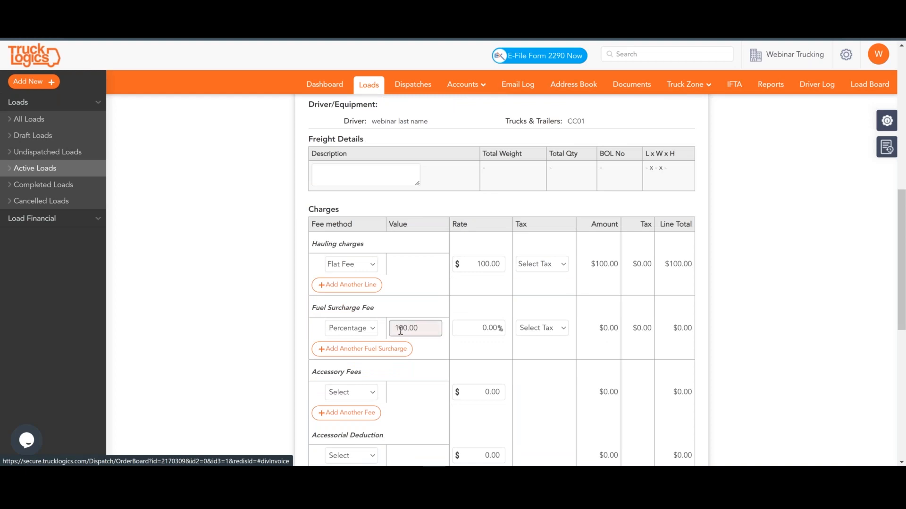
scroll(401, 330, "down", 1)
scroll(401, 330, "down", 1)
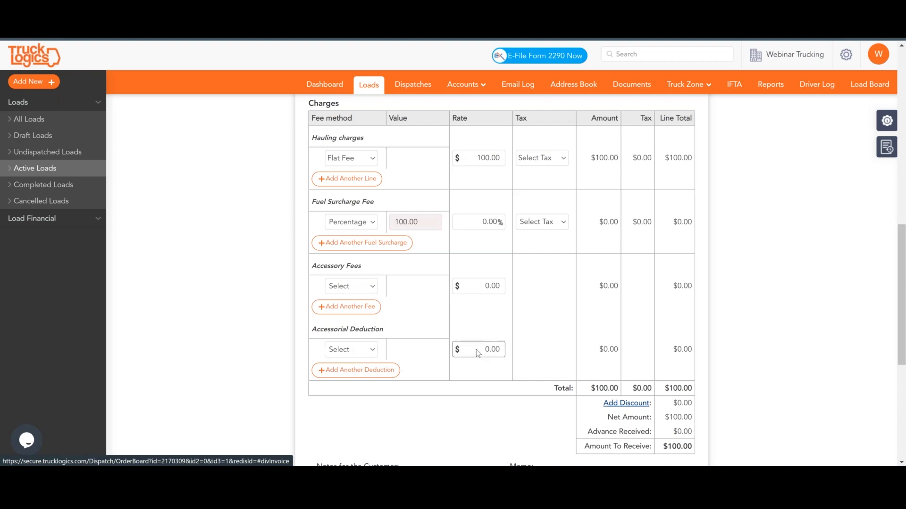
Add a Detention accessorial deduction of $25.00 to the invoice charges.
left_click(497, 350)
left_click(370, 348)
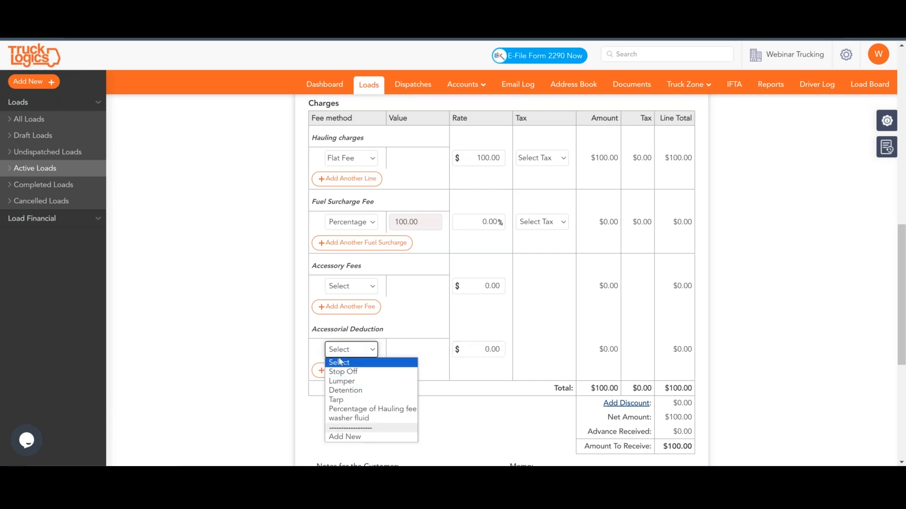
left_click(349, 391)
left_click(480, 349)
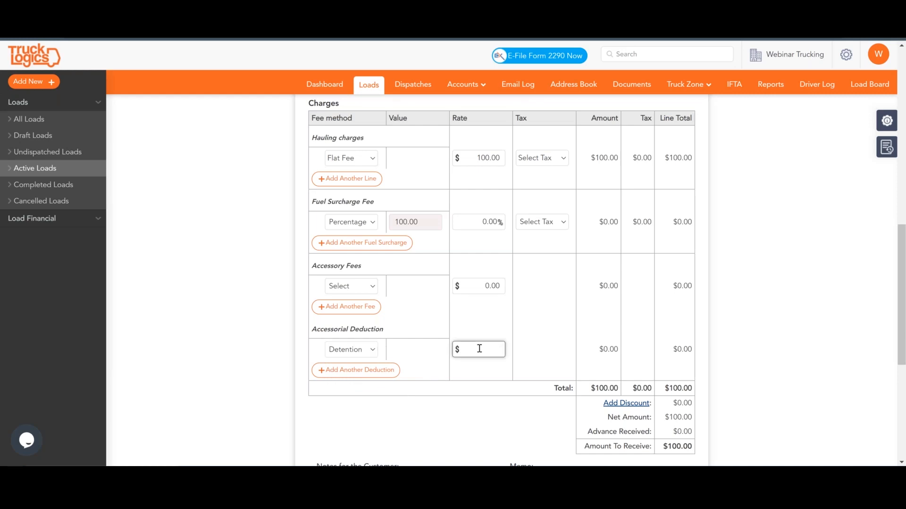
type("25")
left_click(529, 324)
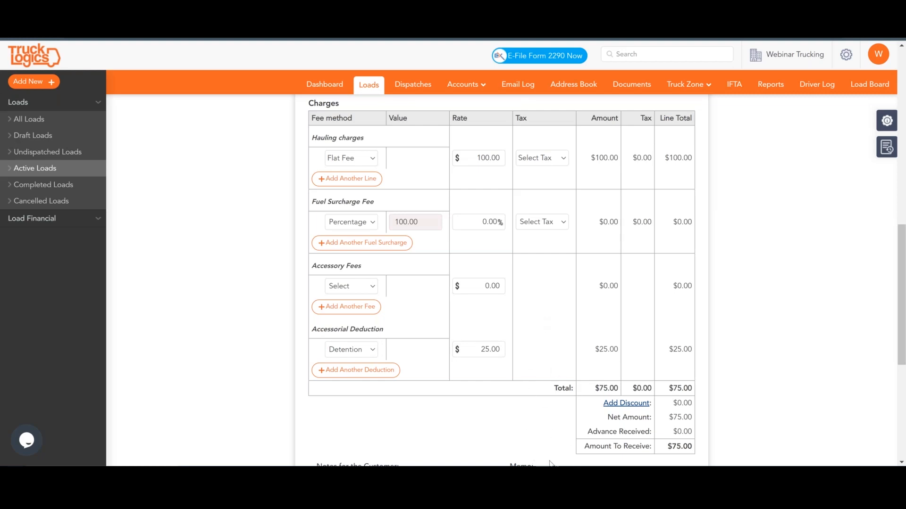
Enter wbinvoice1 as the invoice number and generate the invoice.
scroll(548, 327, "down", 3)
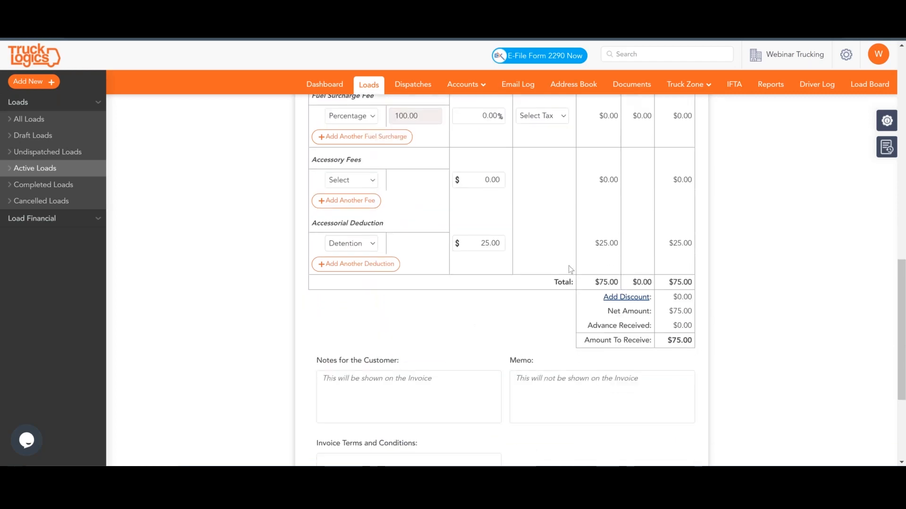
scroll(568, 265, "up", 1)
scroll(477, 133, "up", 1)
scroll(499, 236, "down", 4)
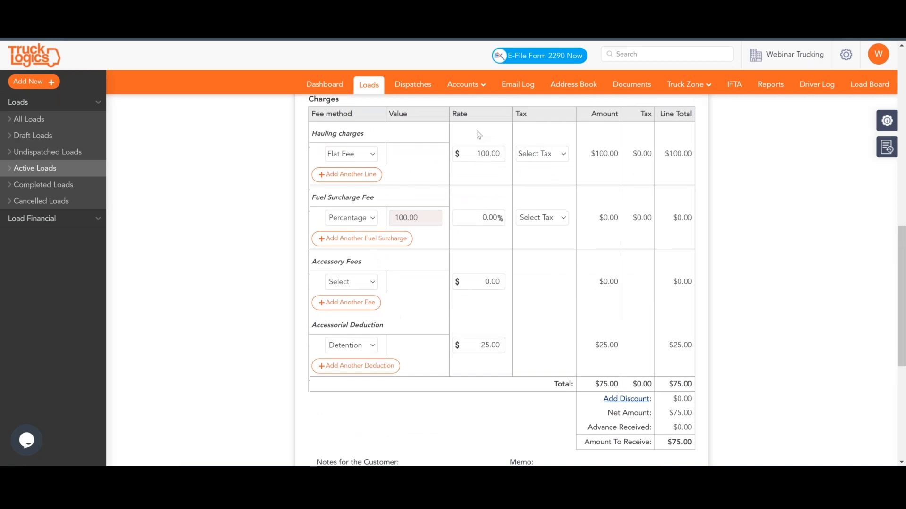
scroll(495, 390, "down", 1)
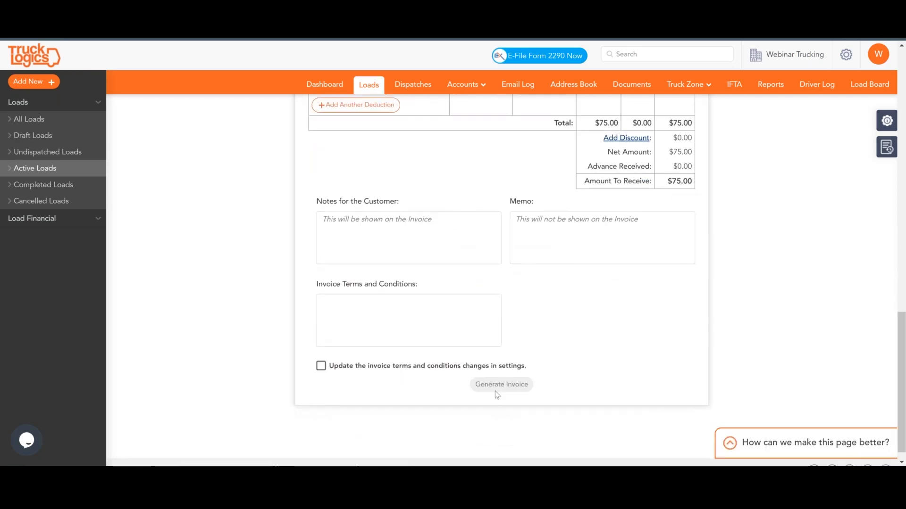
scroll(495, 392, "up", 9)
scroll(499, 388, "up", 3)
left_click(581, 147)
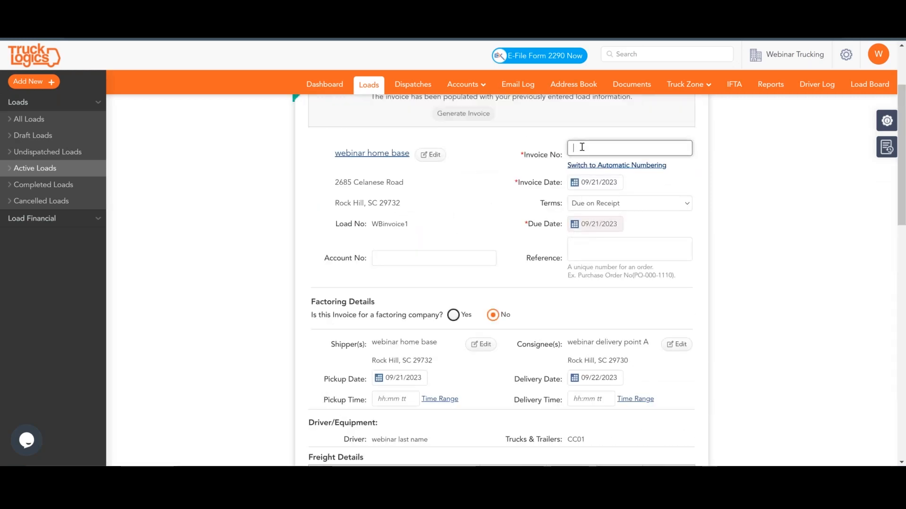
type("wBinvoice1")
left_click(463, 114)
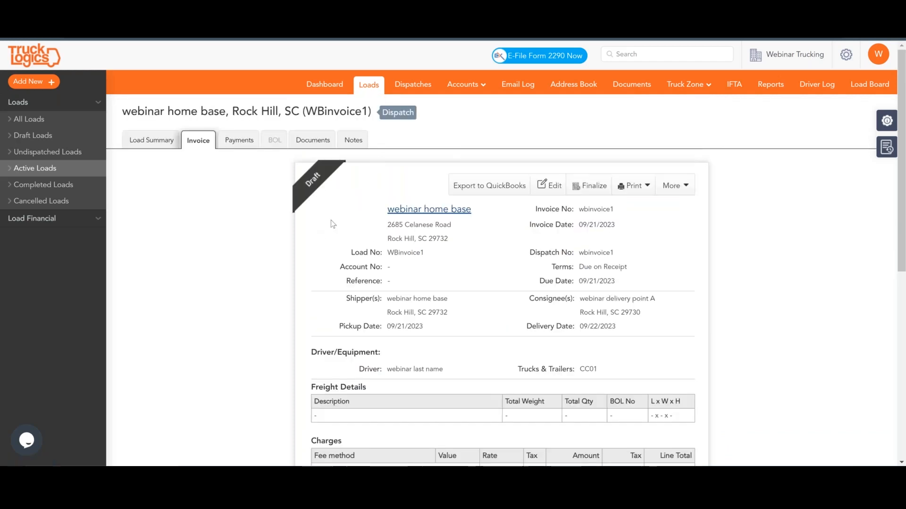
Check the charges on the draft invoice and finalize it.
scroll(469, 263, "down", 7)
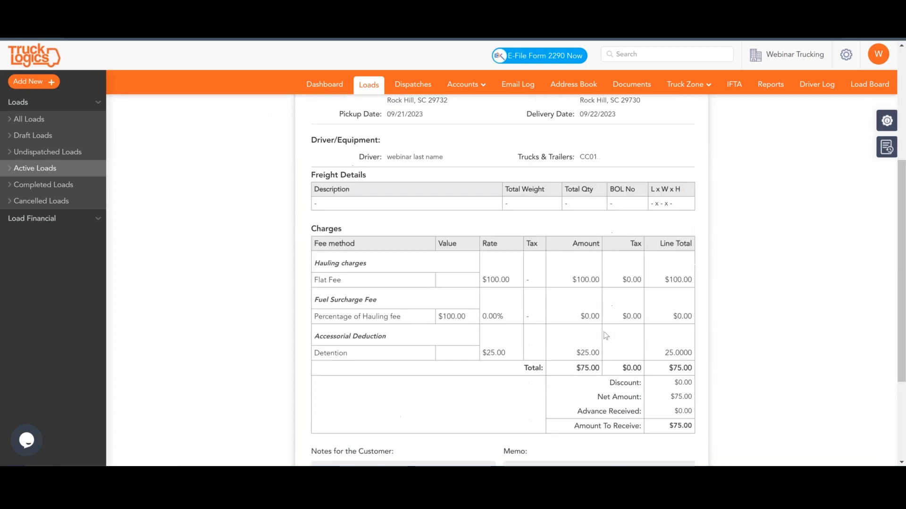
scroll(371, 333, "up", 7)
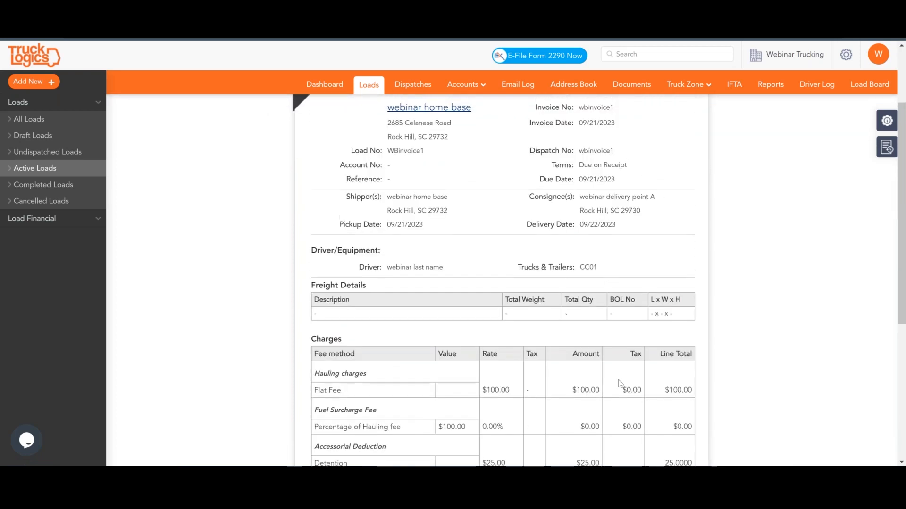
left_click(593, 197)
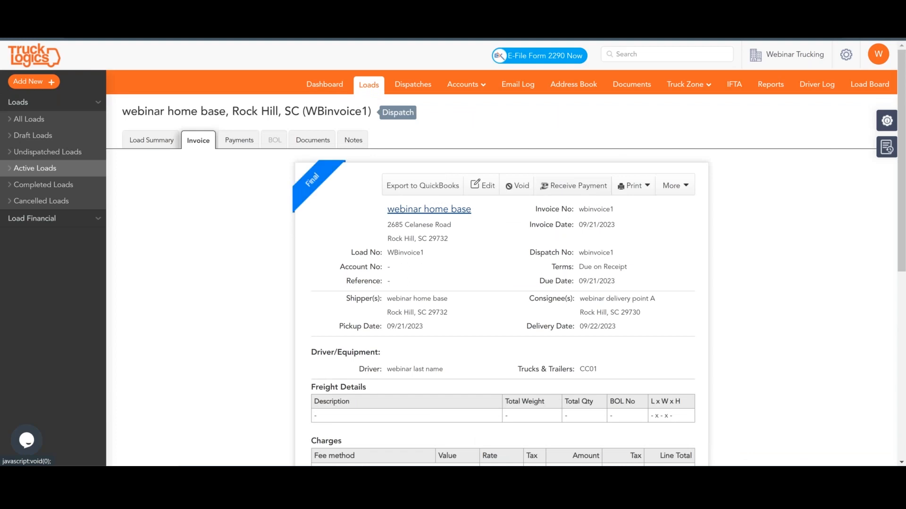
Start receiving a payment for invoice wbinvoice1 only, excluding invoice tes34, and date it 09/21/2023.
left_click(564, 186)
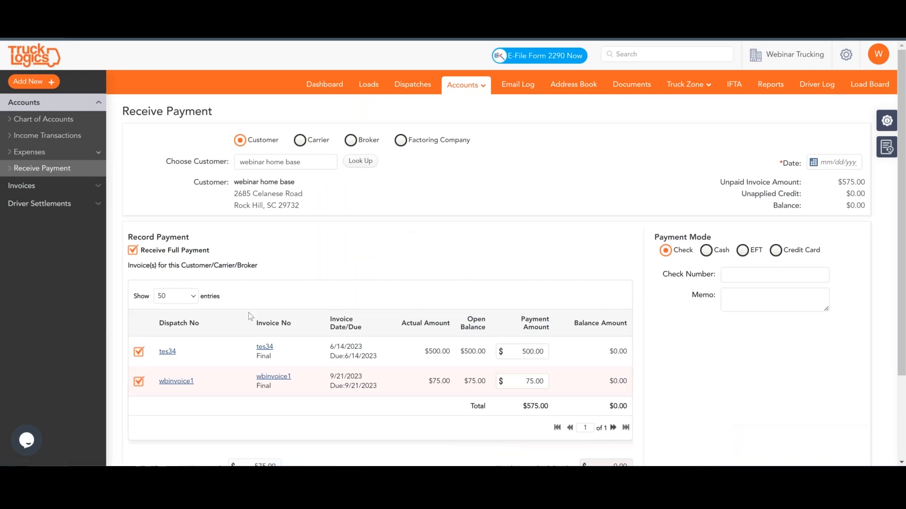
left_click(139, 351)
scroll(337, 257, "down", 1)
scroll(340, 258, "down", 2)
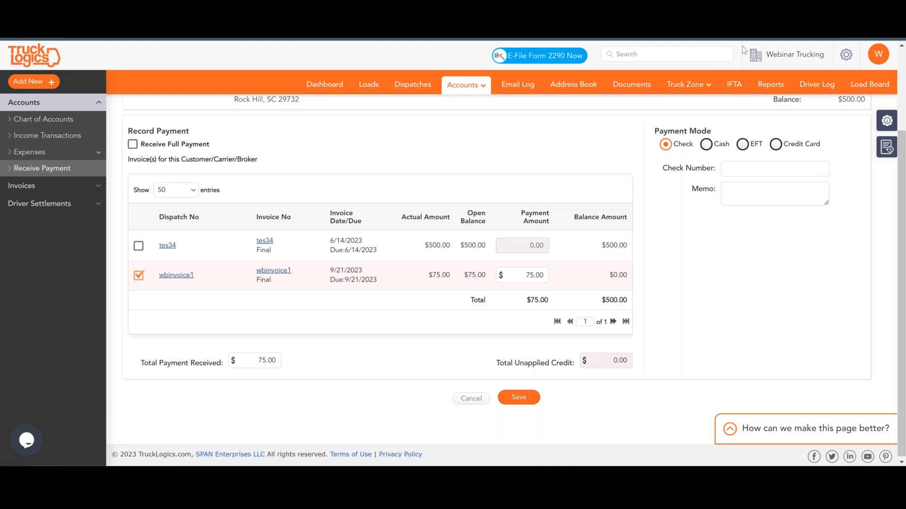
scroll(778, 151, "up", 3)
left_click(835, 162)
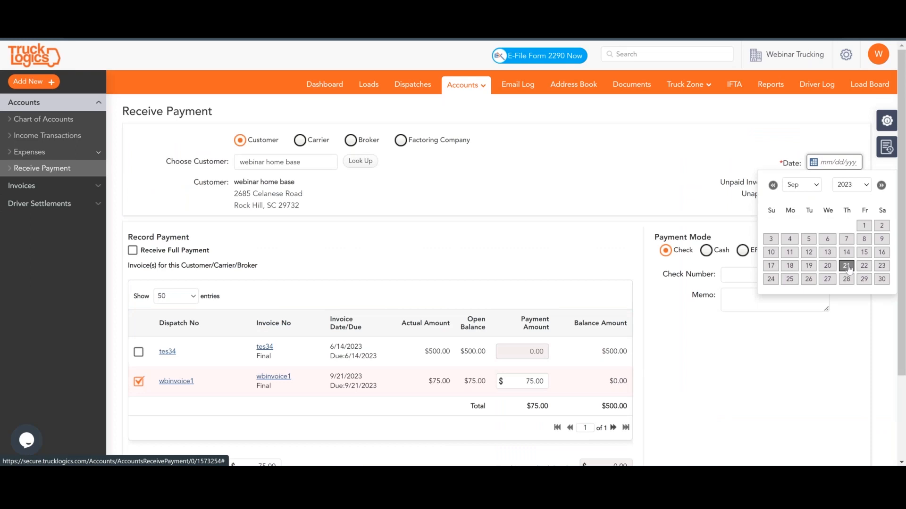
left_click(847, 266)
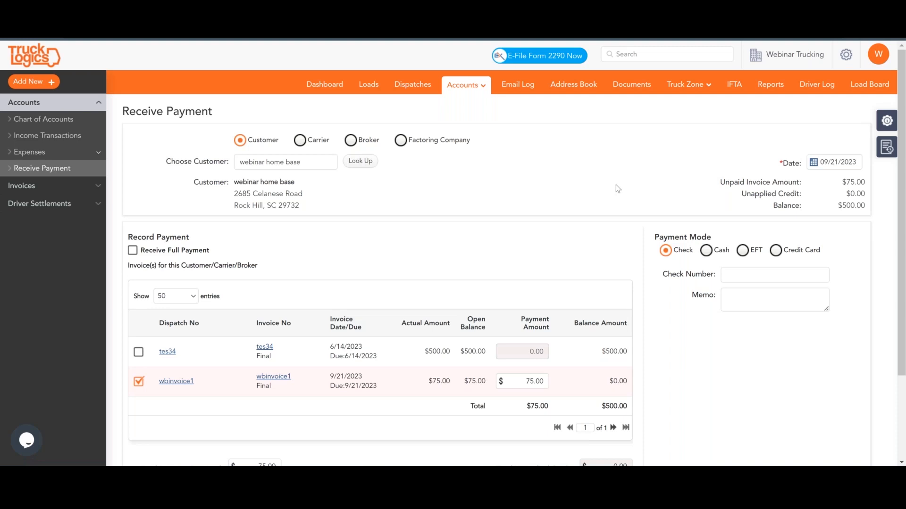
Set the payment mode to EFT, keep full payment of all invoices off, and save the received payment.
scroll(618, 188, "down", 2)
left_click(742, 197)
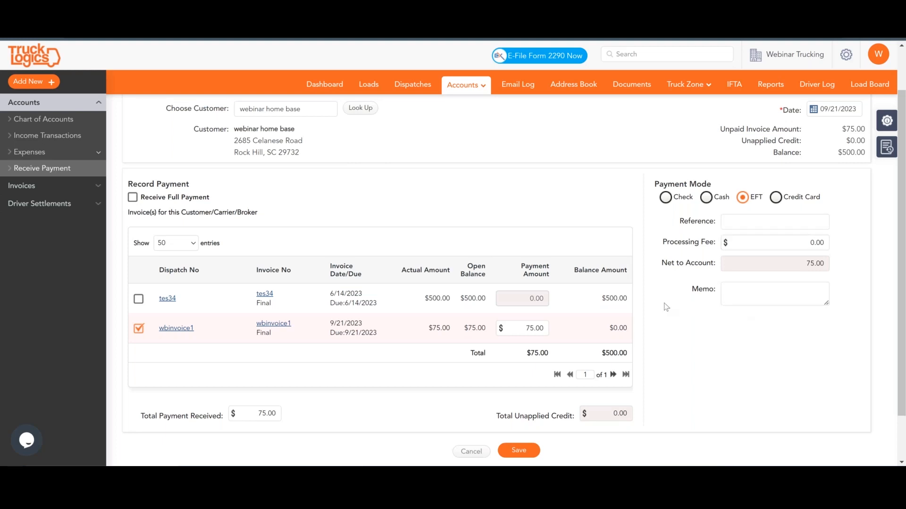
scroll(479, 275, "up", 1)
scroll(479, 275, "down", 2)
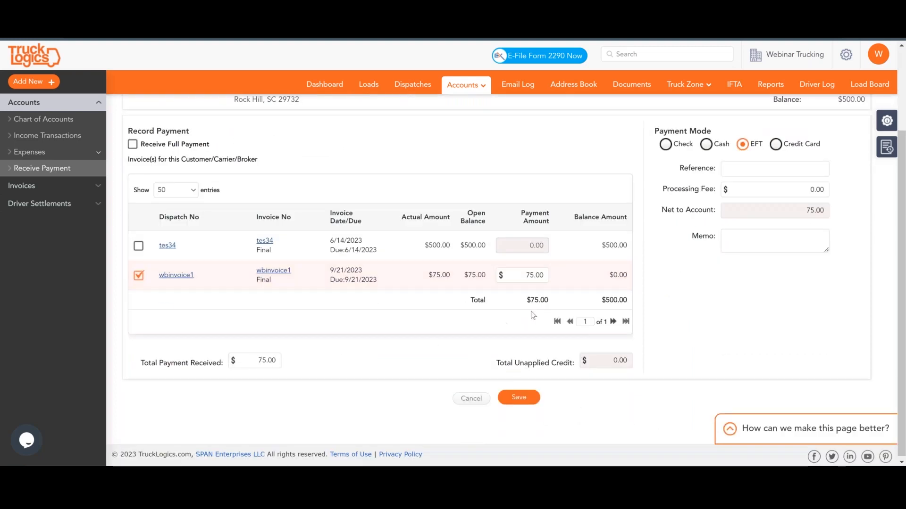
left_click(132, 144)
left_click(132, 144)
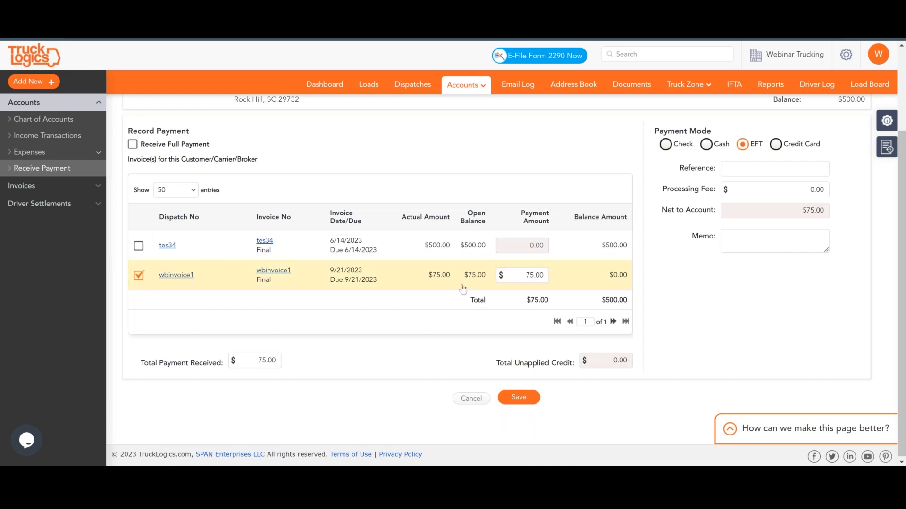
left_click(519, 397)
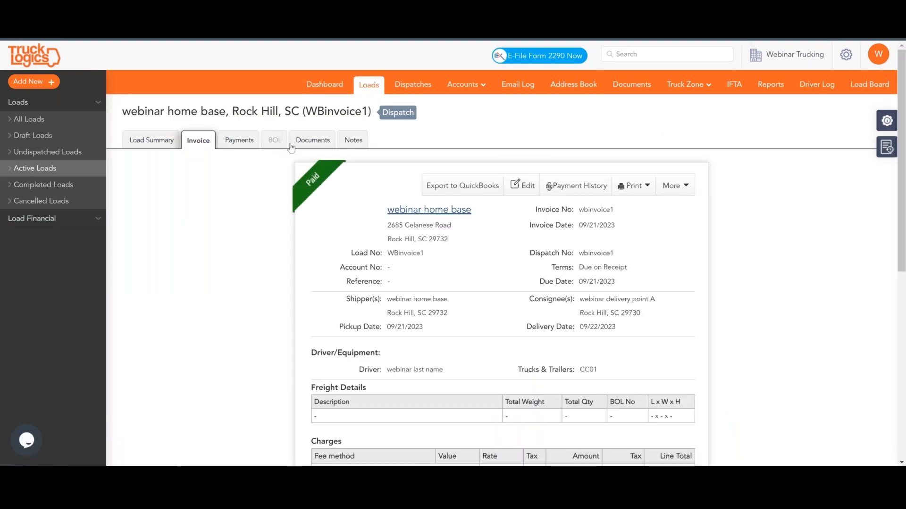
Open the expense transactions and sort them by expense date with the newest first to find the invoice's deduction.
left_click(464, 85)
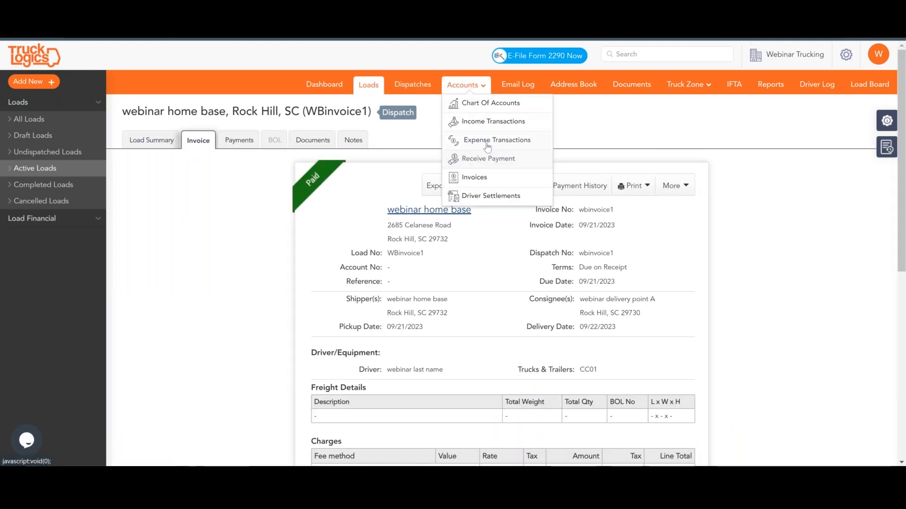
scroll(344, 245, "down", 2)
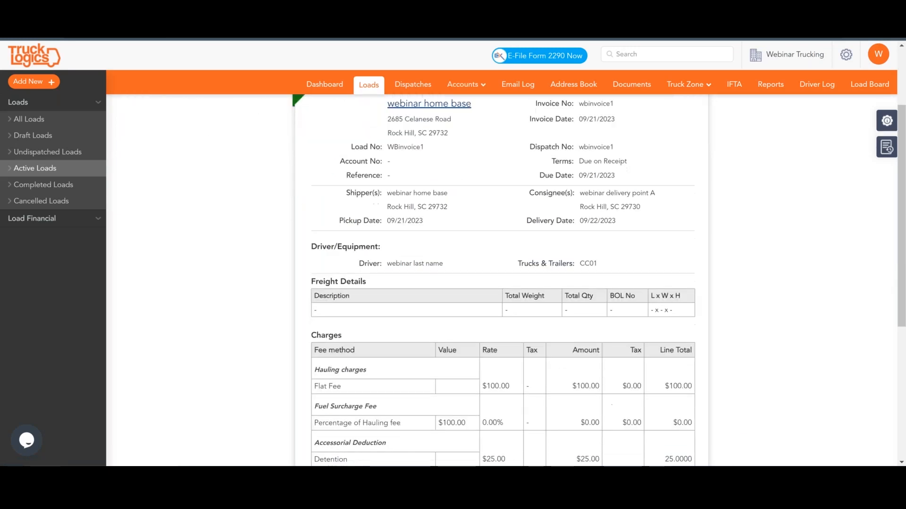
scroll(344, 245, "down", 2)
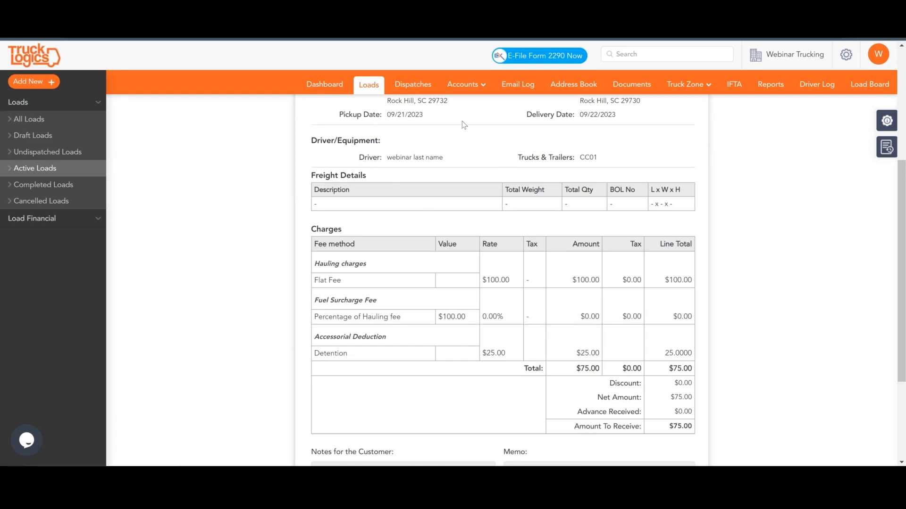
left_click(465, 84)
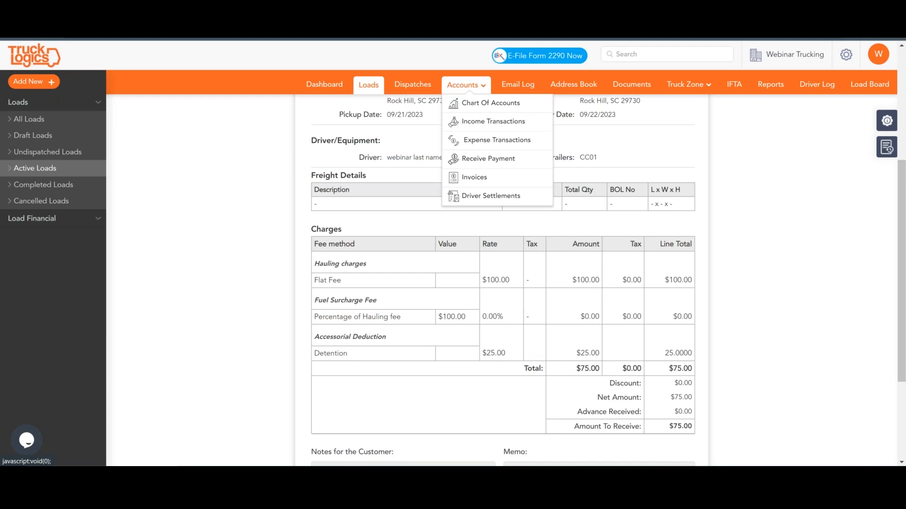
left_click(480, 141)
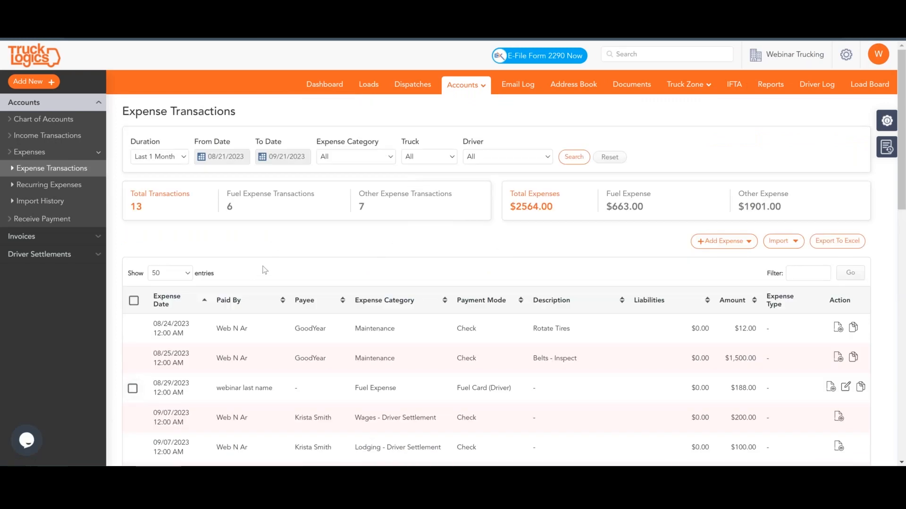
left_click(204, 302)
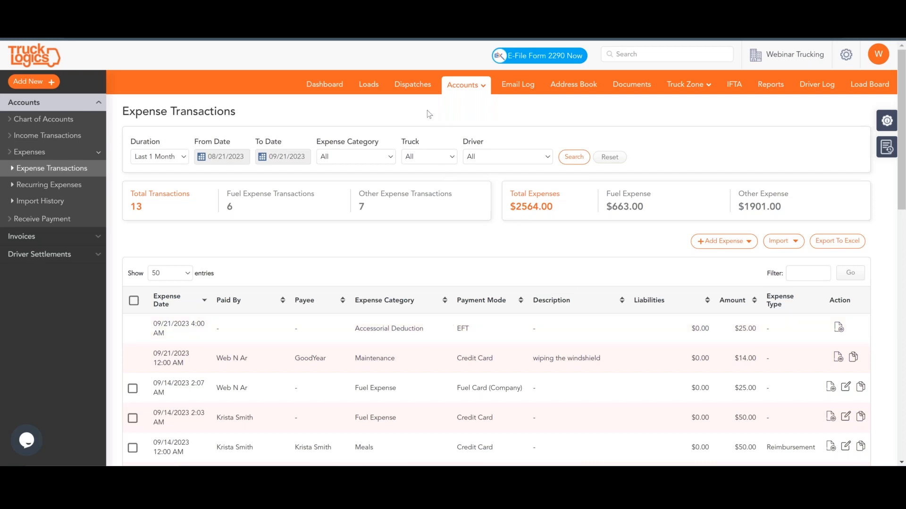
Open the settlements of dispatch wbinvoice1 from the list of all dispatches.
left_click(368, 86)
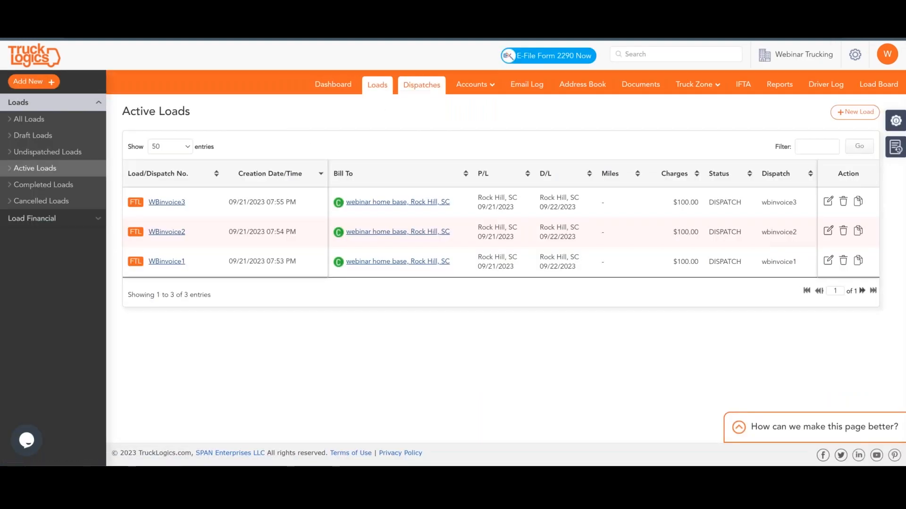
left_click(421, 85)
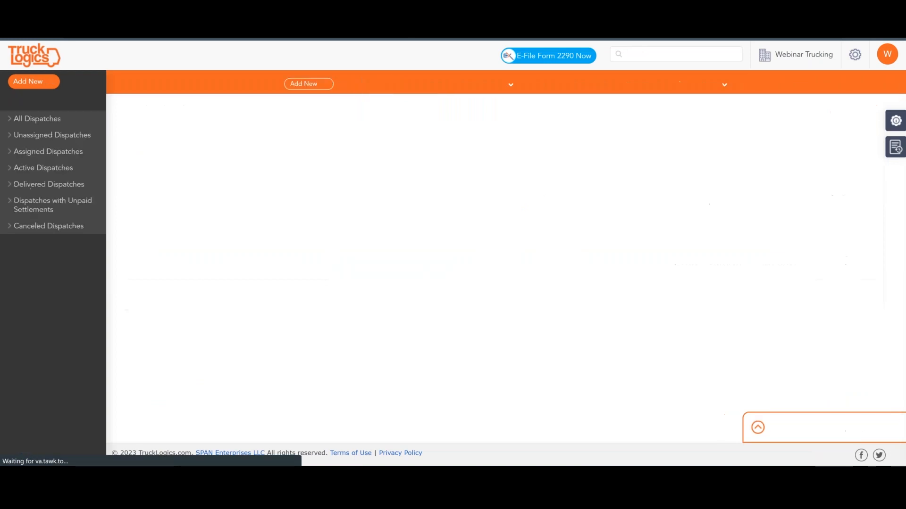
left_click(68, 123)
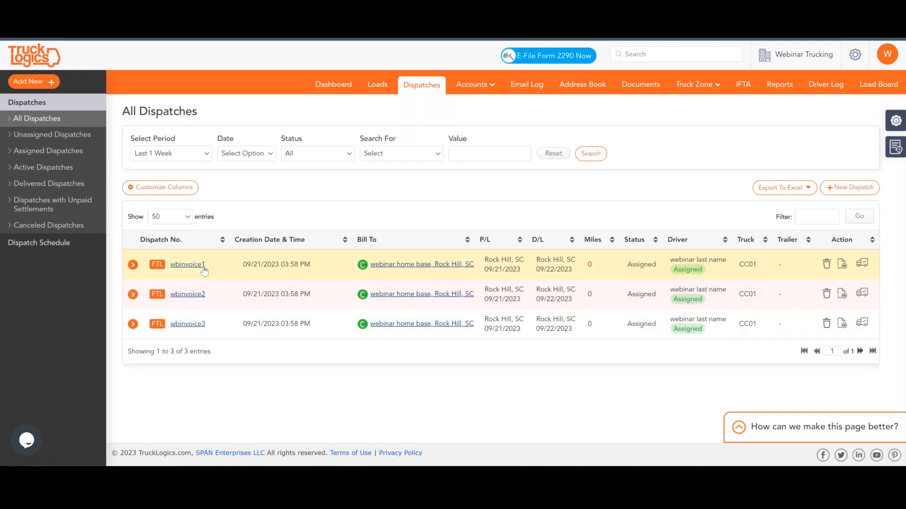
left_click(199, 266)
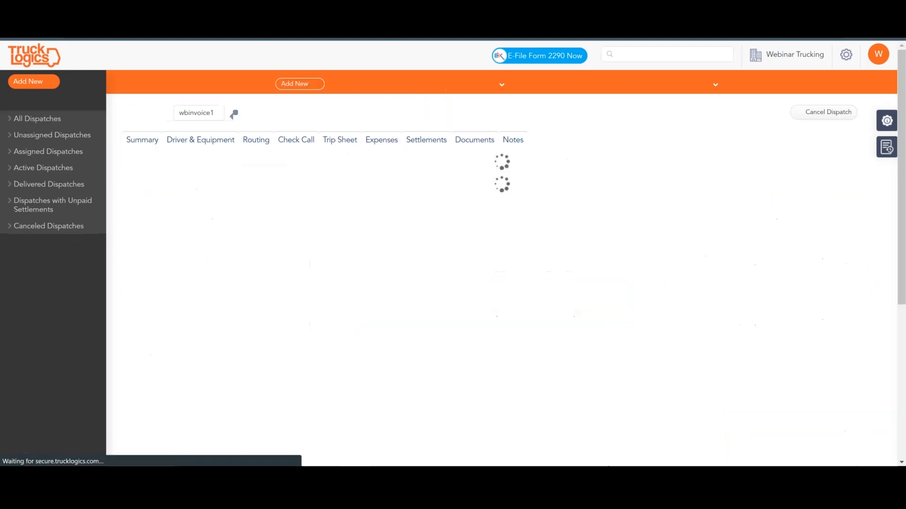
left_click(411, 139)
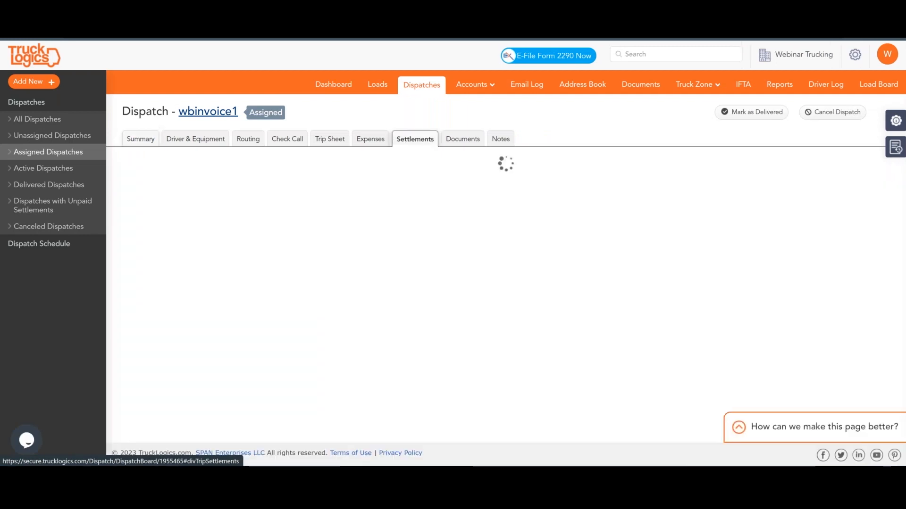
Set the settlement's hauling charges to Manual Pay with an amount of $100 and review the rest of the settlement.
left_click(493, 268)
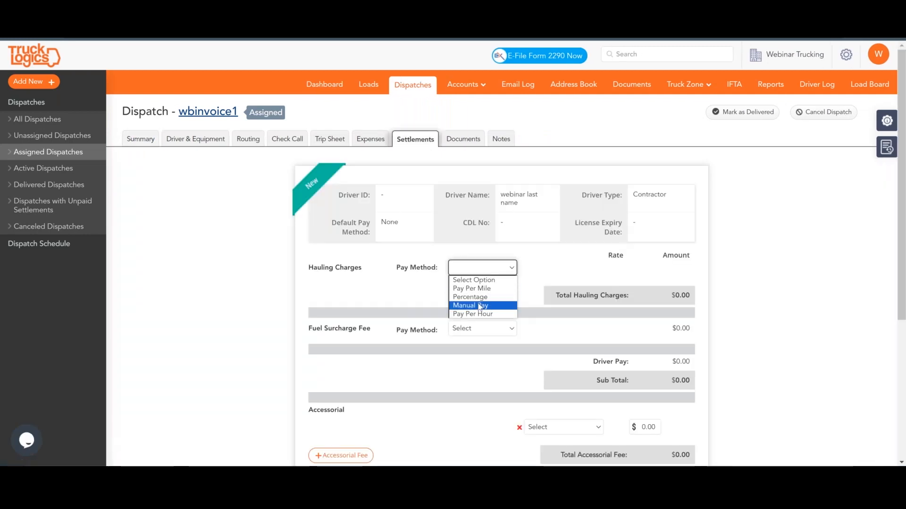
left_click(481, 306)
left_click(685, 271)
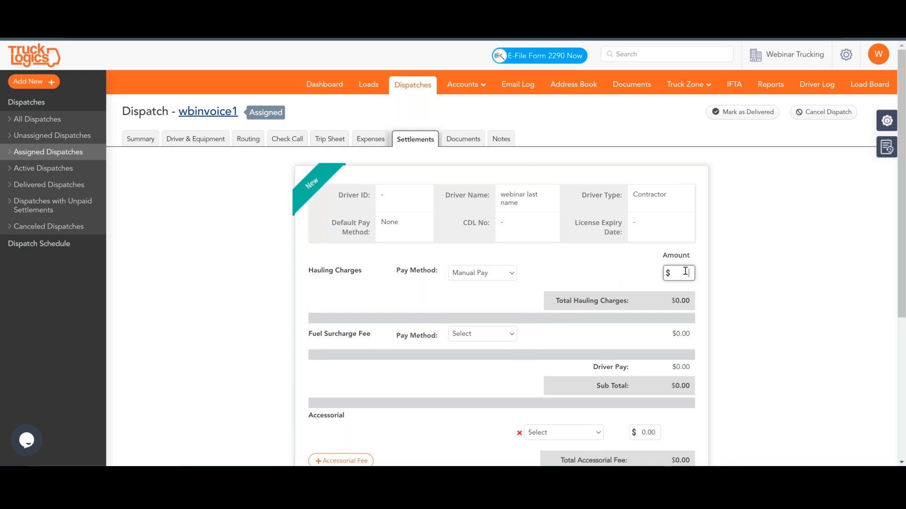
left_click(595, 281)
scroll(573, 271, "down", 3)
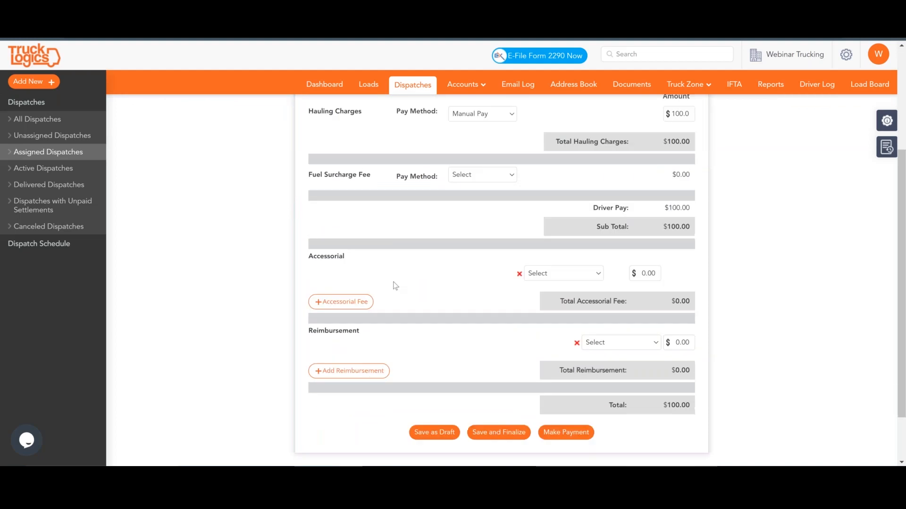
scroll(392, 285, "up", 3)
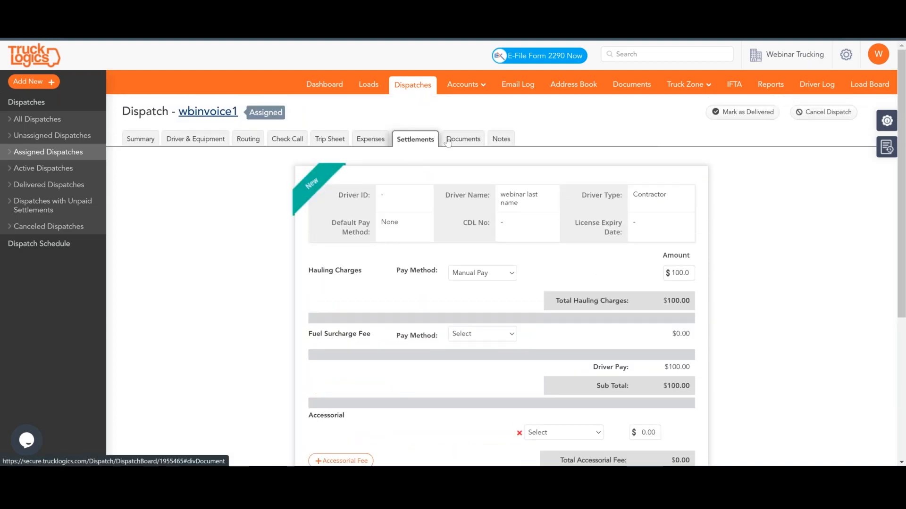
scroll(430, 263, "down", 3)
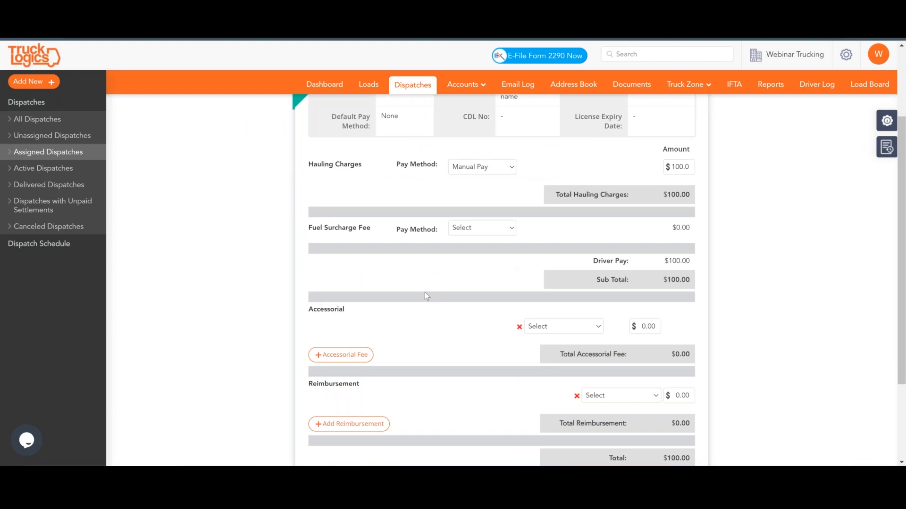
scroll(427, 296, "down", 3)
scroll(465, 317, "up", 3)
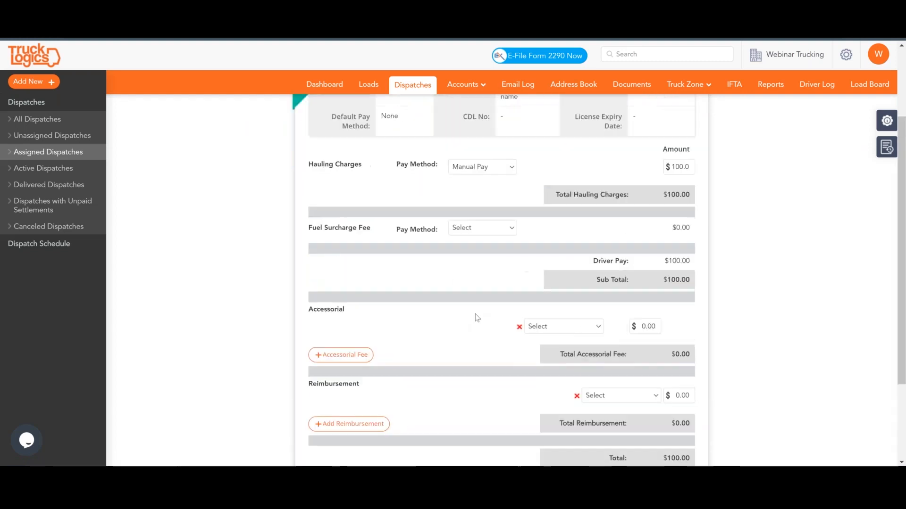
Start a fuel expense in the dispatch's expenses with 100 gallons of truck fuel for $50.
scroll(476, 318, "up", 3)
left_click(367, 140)
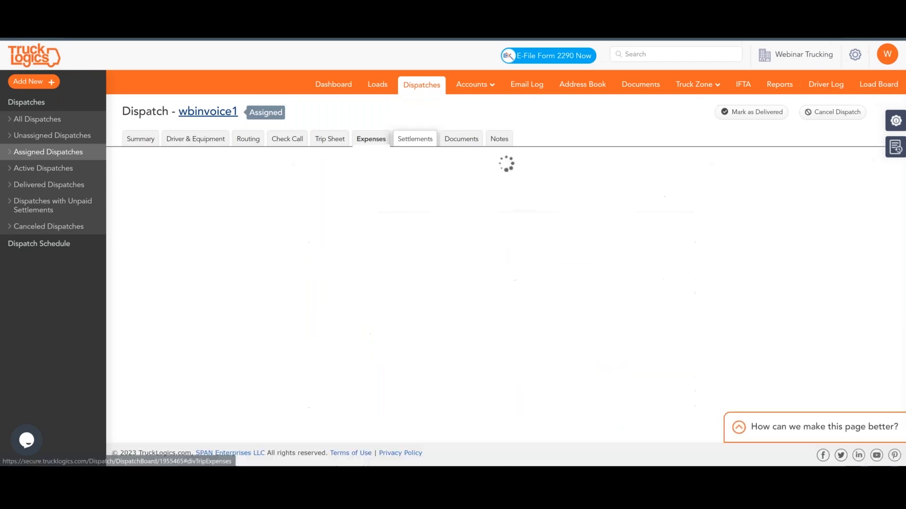
left_click(774, 162)
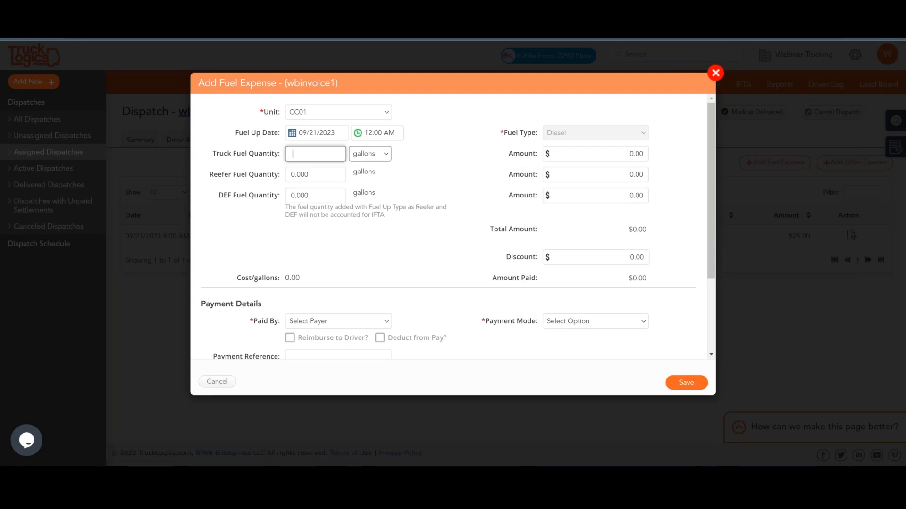
type("100")
left_click(611, 154)
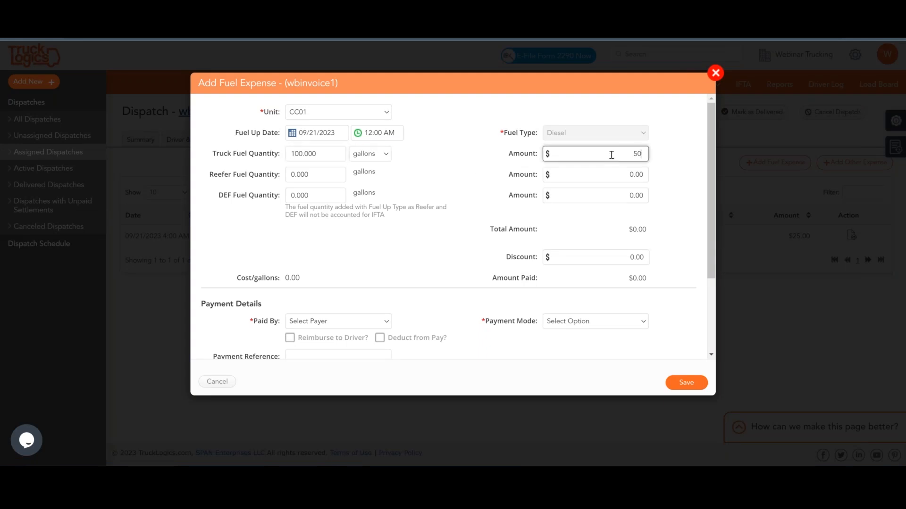
left_click(464, 186)
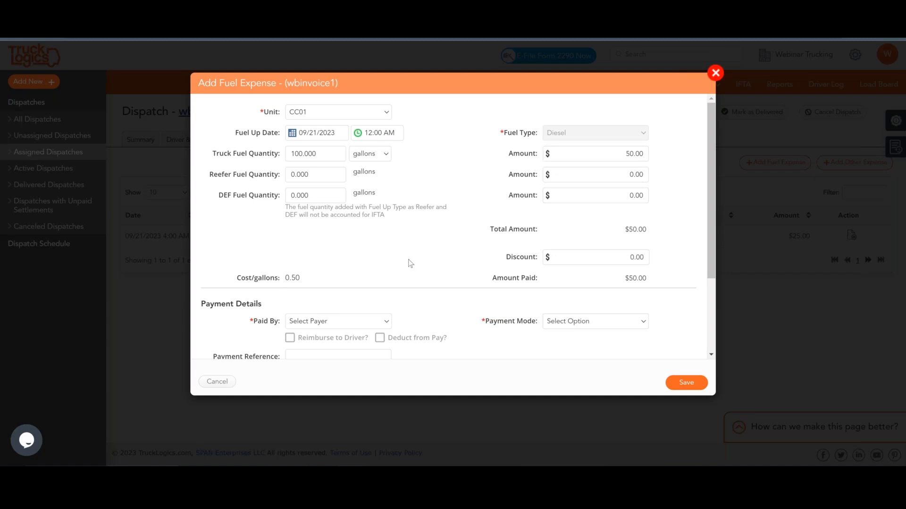
Set the fuel expense as paid by the driver and deducted from pay, with South Carolina (SC) as the fuel stop state.
scroll(416, 261, "down", 3)
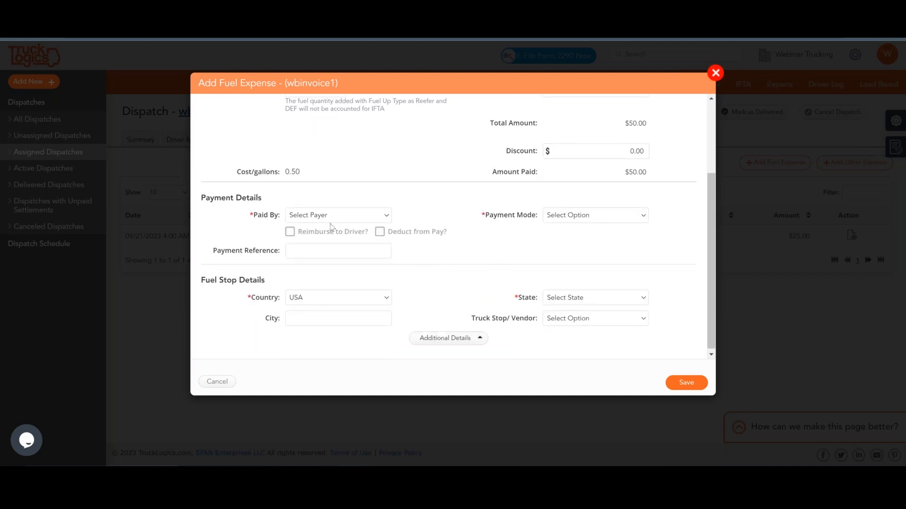
left_click(332, 218)
left_click(313, 242)
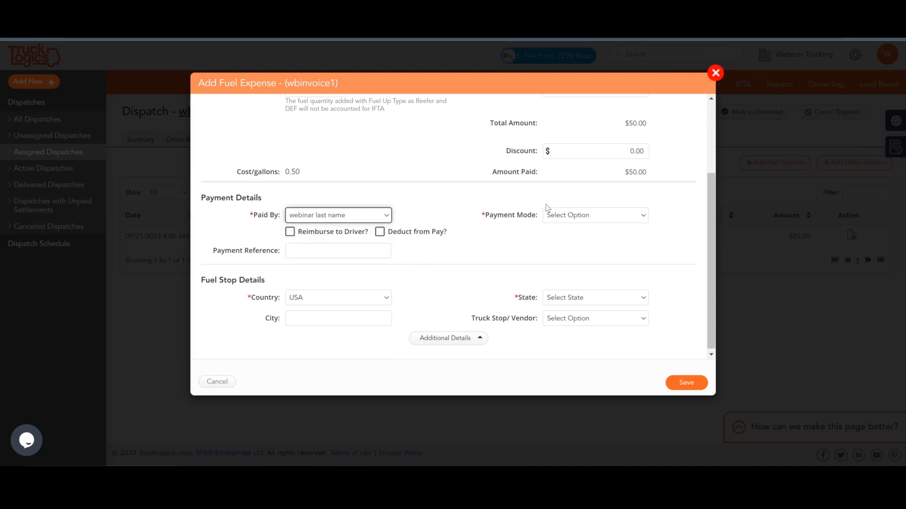
left_click(380, 232)
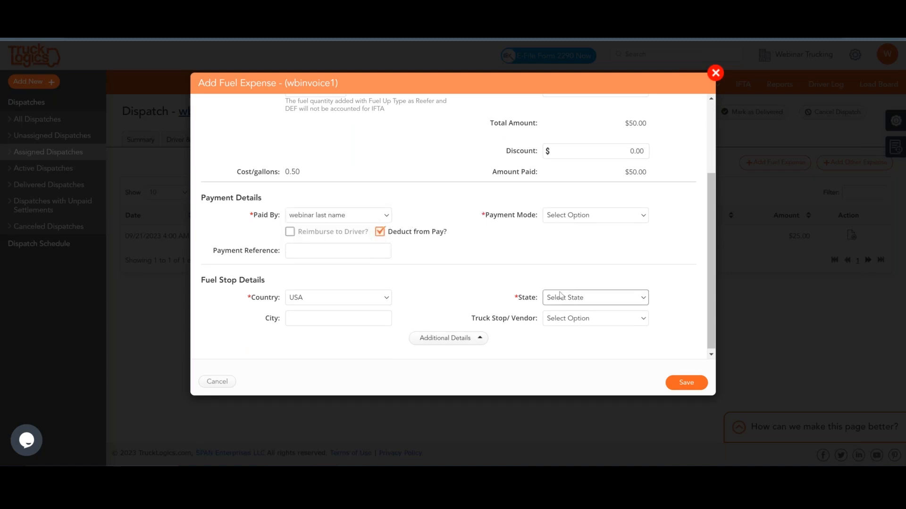
left_click(575, 298)
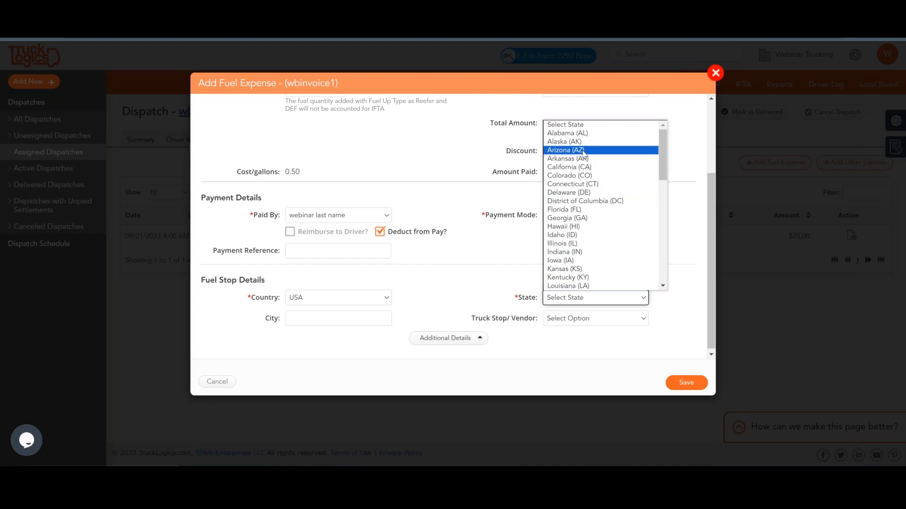
key("s")
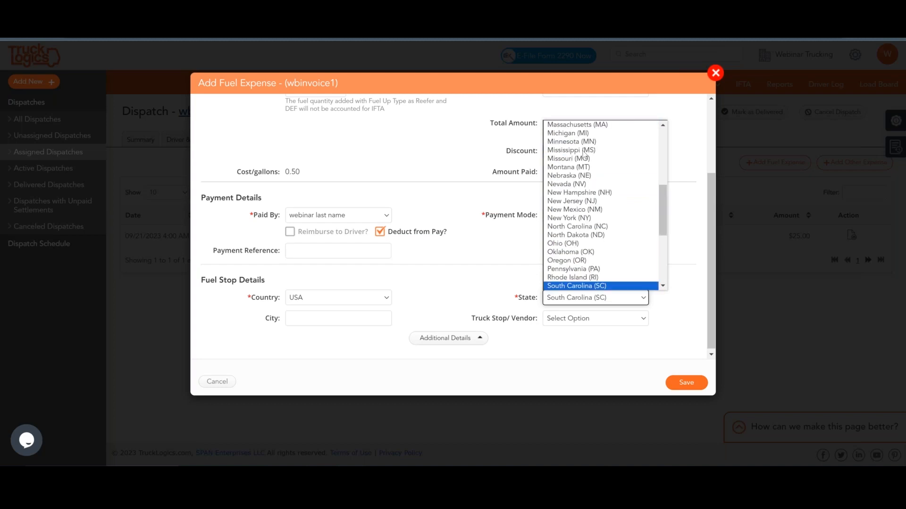
key("Return")
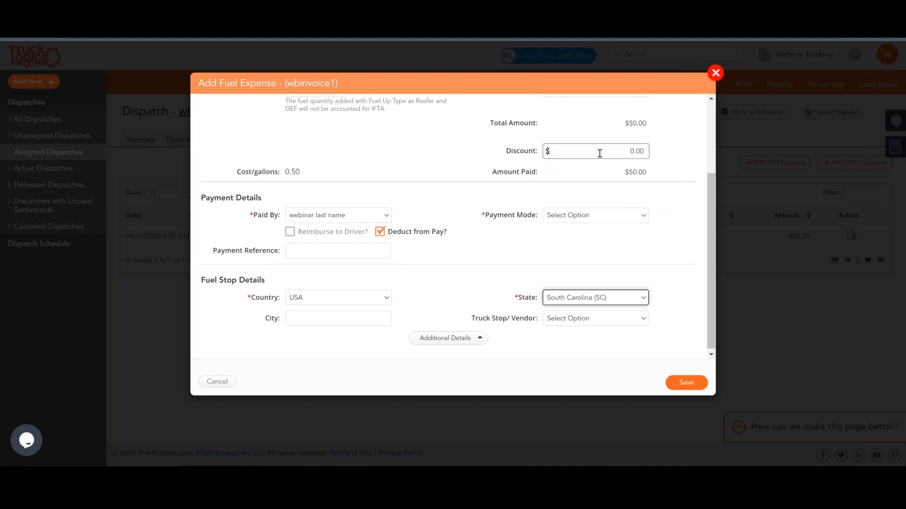
Set the payment mode to Credit Card and save the fuel expense.
left_click(692, 381)
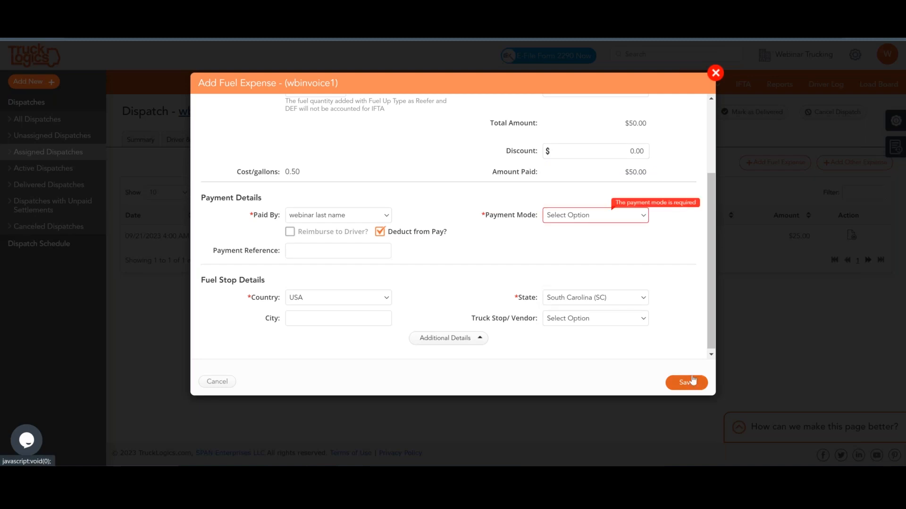
left_click(611, 217)
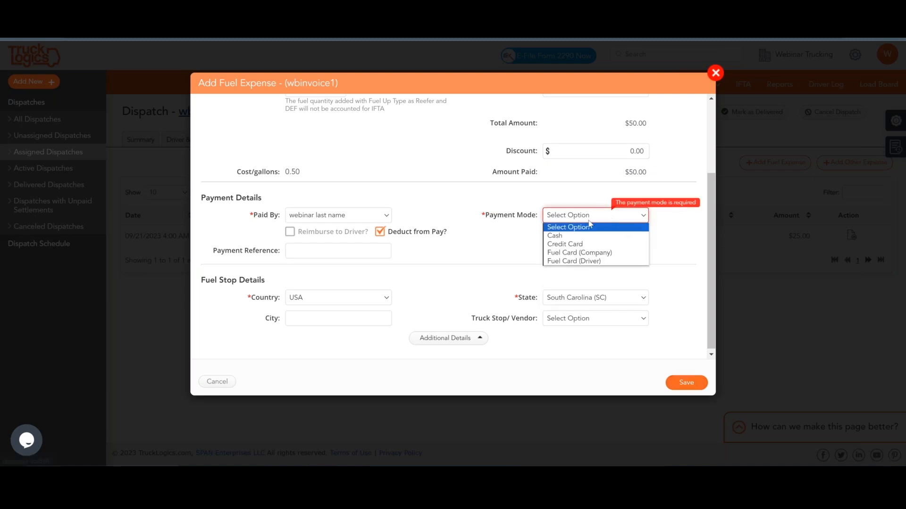
left_click(576, 244)
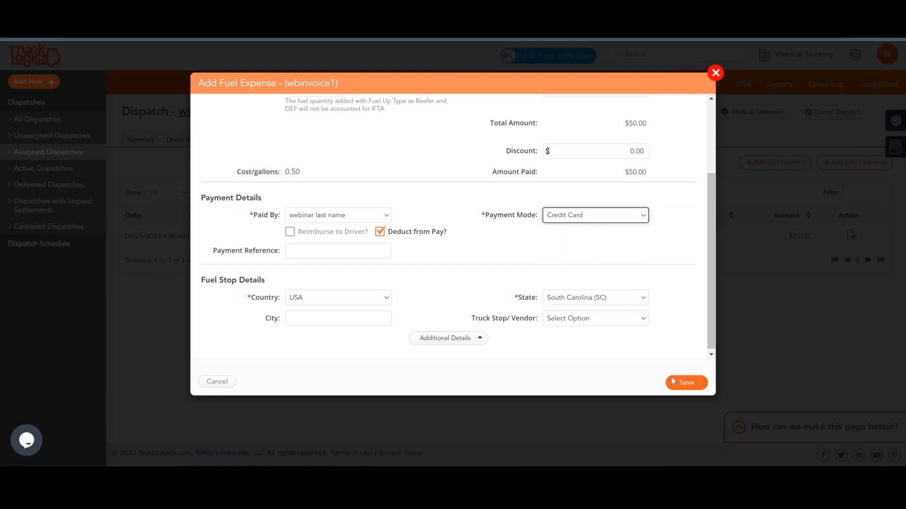
left_click(687, 383)
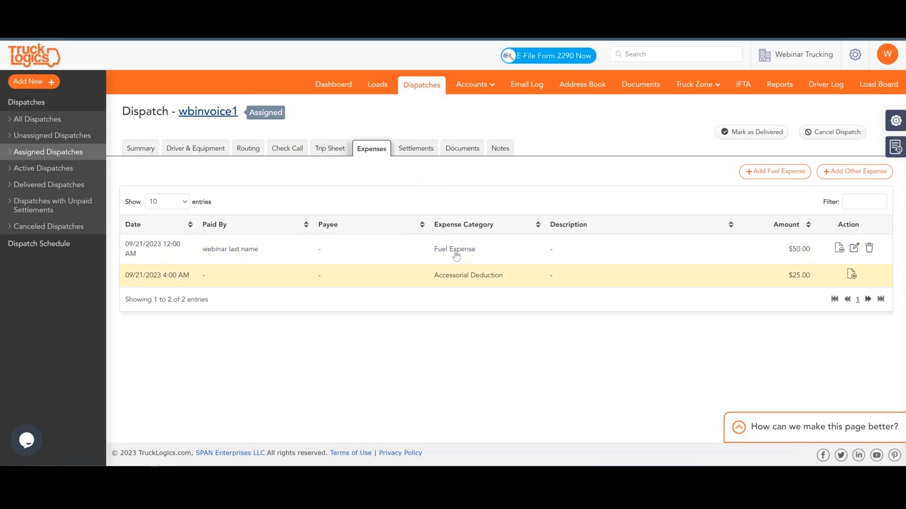
Examine how the fuel expense is listed under the other deductions of the dispatch's settlement.
left_click(404, 150)
scroll(411, 266, "down", 3)
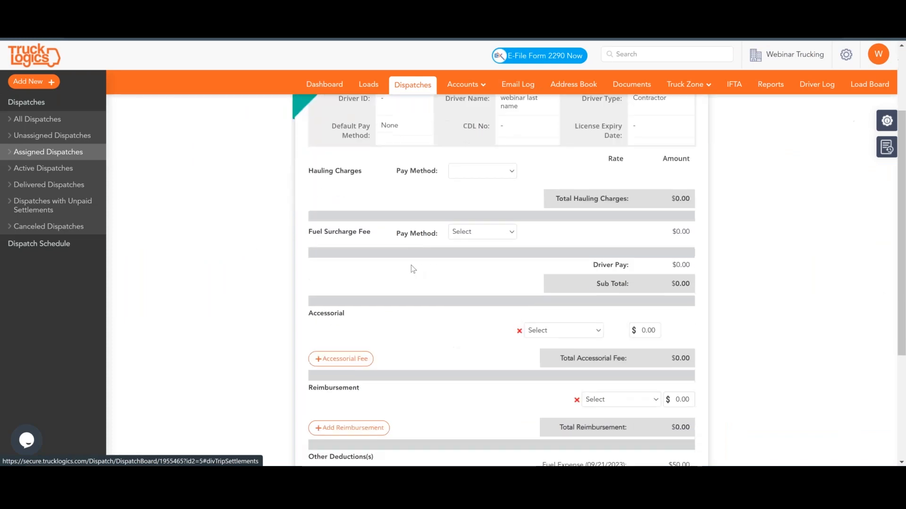
scroll(410, 265, "down", 3)
left_click_drag(541, 359, 595, 360)
left_click(621, 360)
left_click_drag(651, 357, 689, 363)
left_click(670, 361)
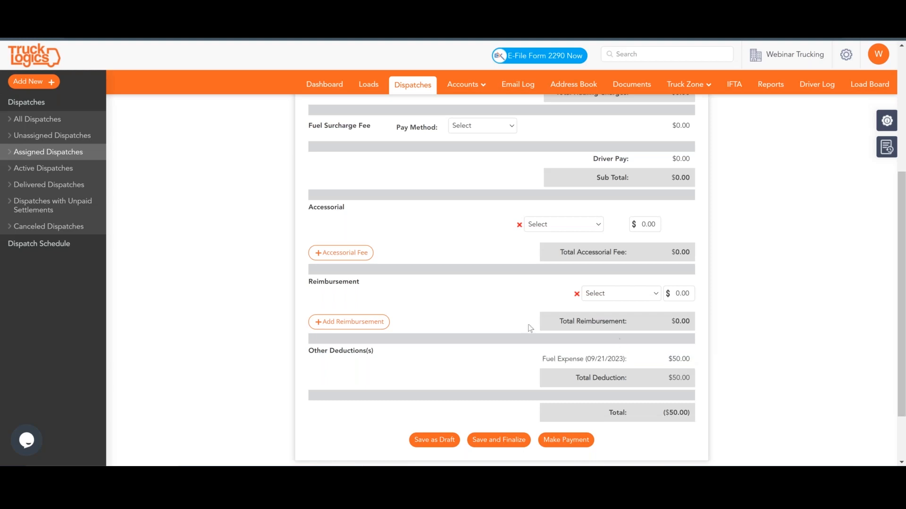
Set the hauling charges to Manual Pay with an amount of $100, and save and finalize the settlement.
scroll(539, 326, "up", 3)
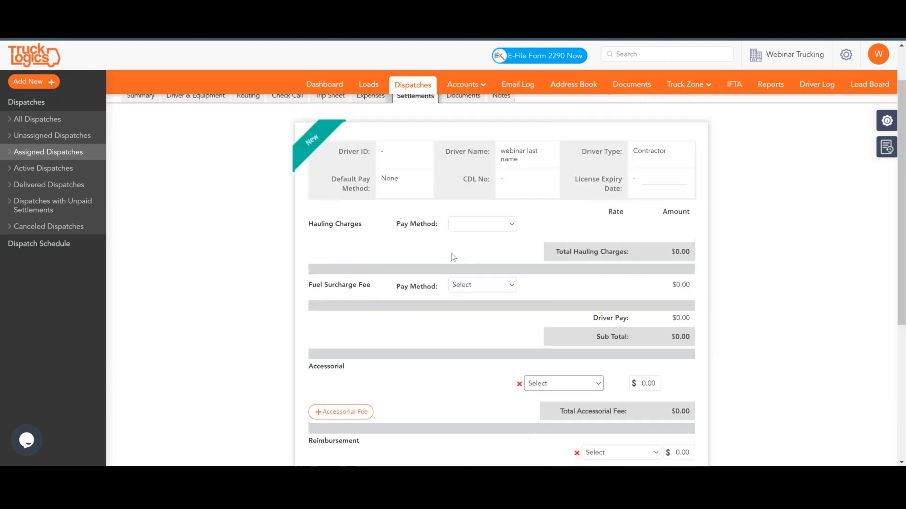
left_click(470, 221)
left_click(468, 260)
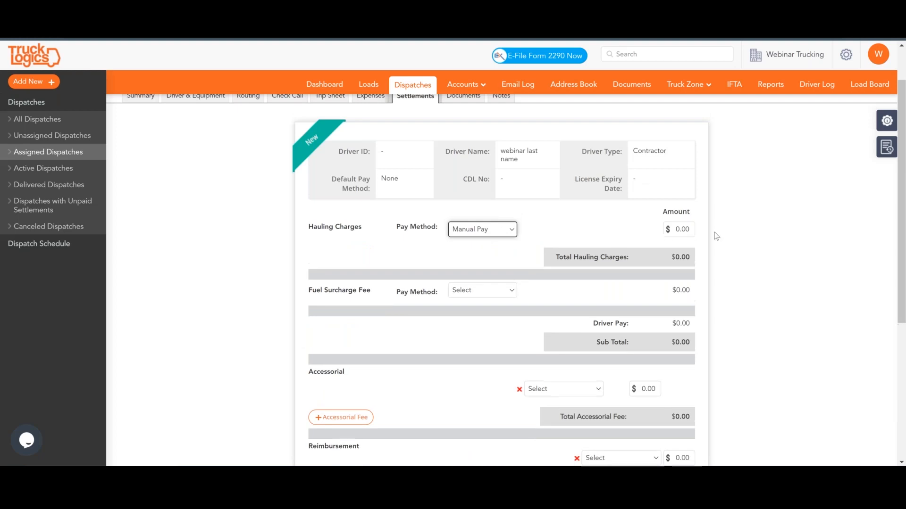
left_click(678, 230)
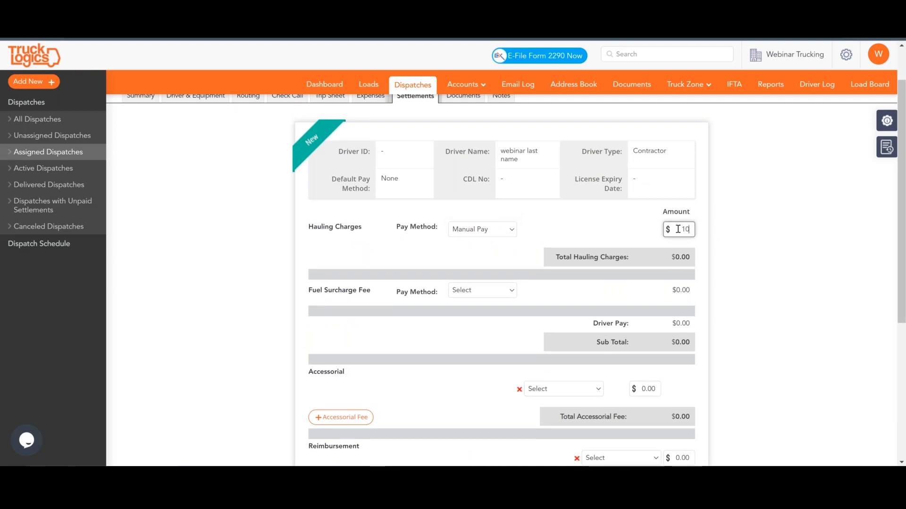
type("100")
left_click(566, 213)
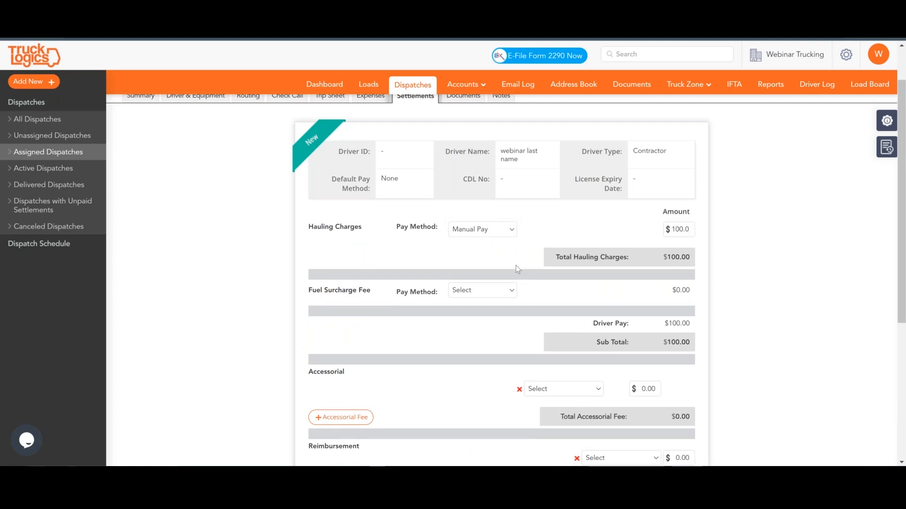
scroll(519, 282, "down", 5)
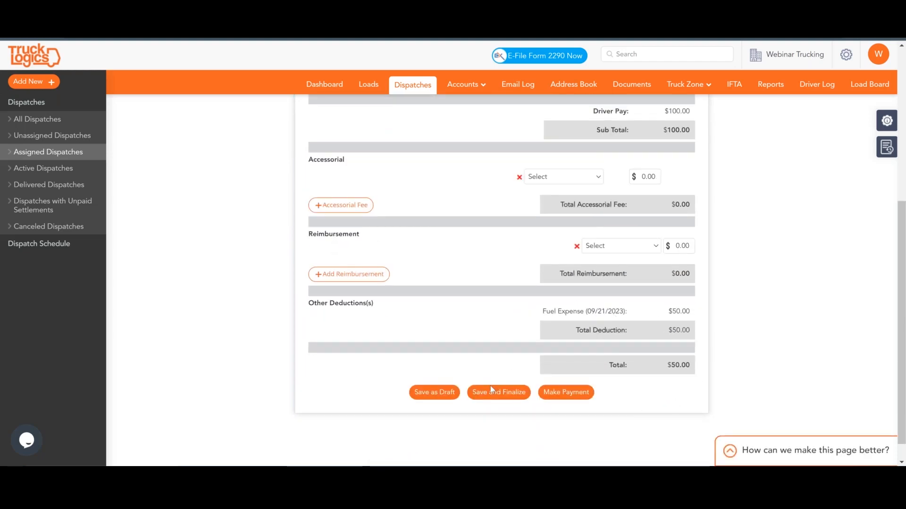
left_click(499, 395)
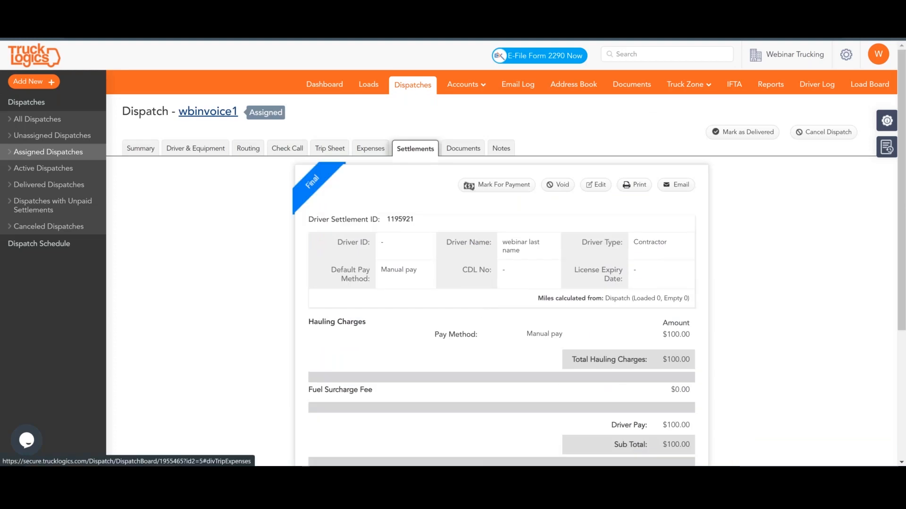
Check the dispatch's expenses against the finalized settlement and void that settlement.
left_click(370, 148)
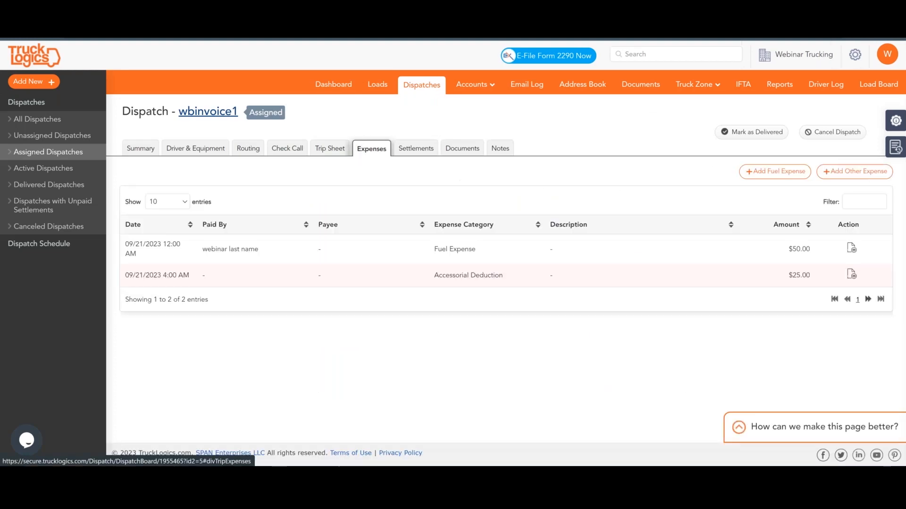
left_click(410, 148)
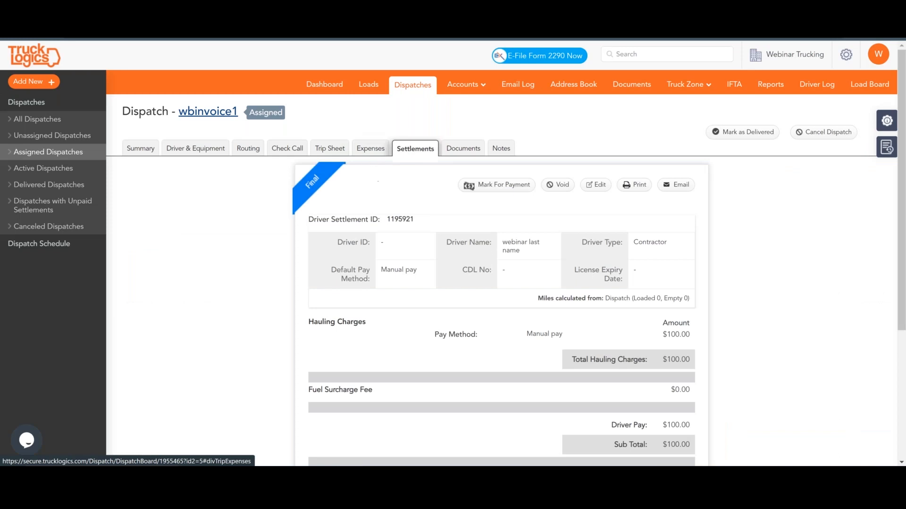
left_click(371, 150)
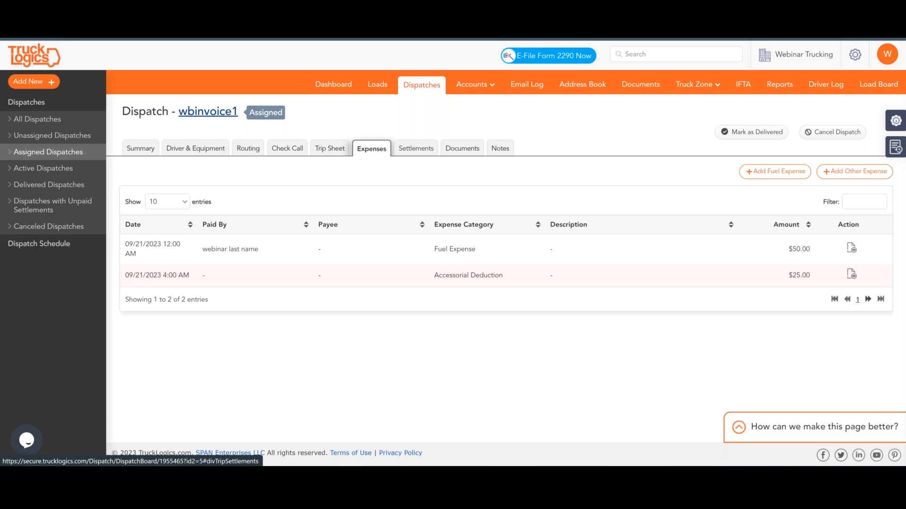
left_click(416, 148)
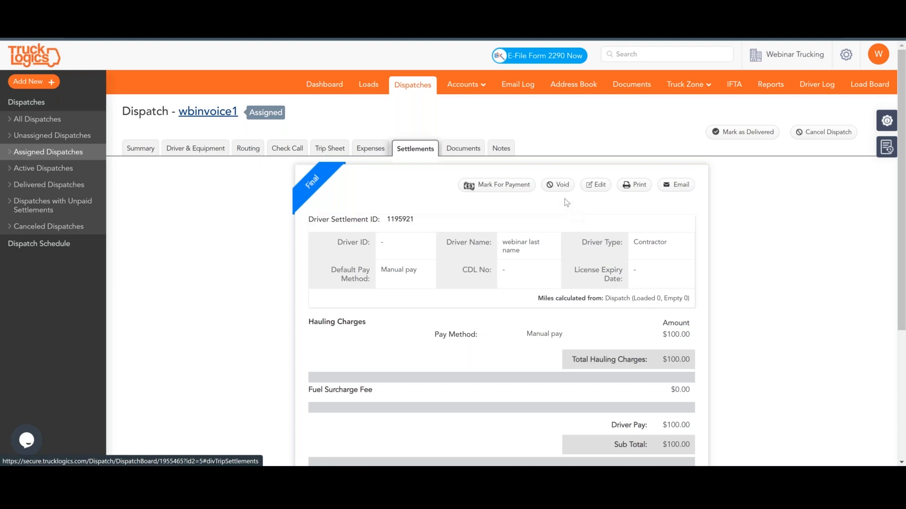
left_click(559, 184)
left_click(414, 256)
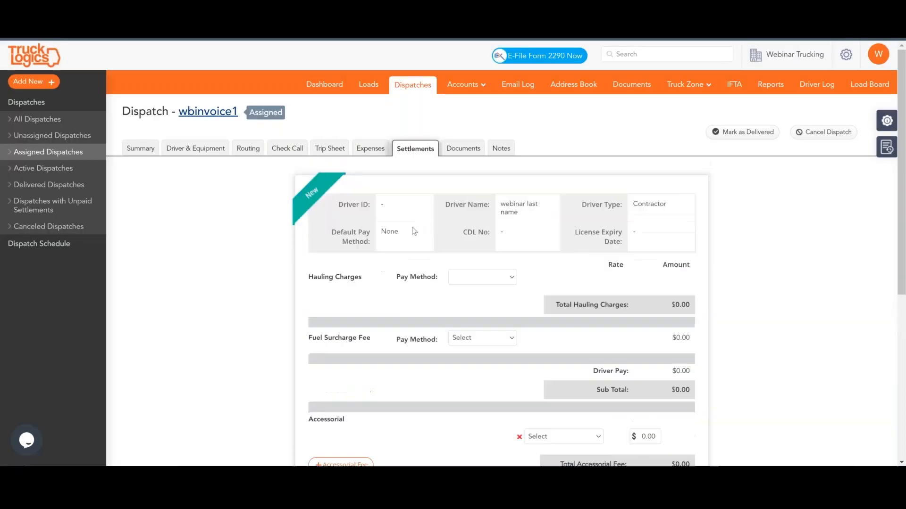
Check the dispatch's expenses, then redo its voided settlement with Manual Pay hauling charges of $100, saved and finalized.
left_click(372, 149)
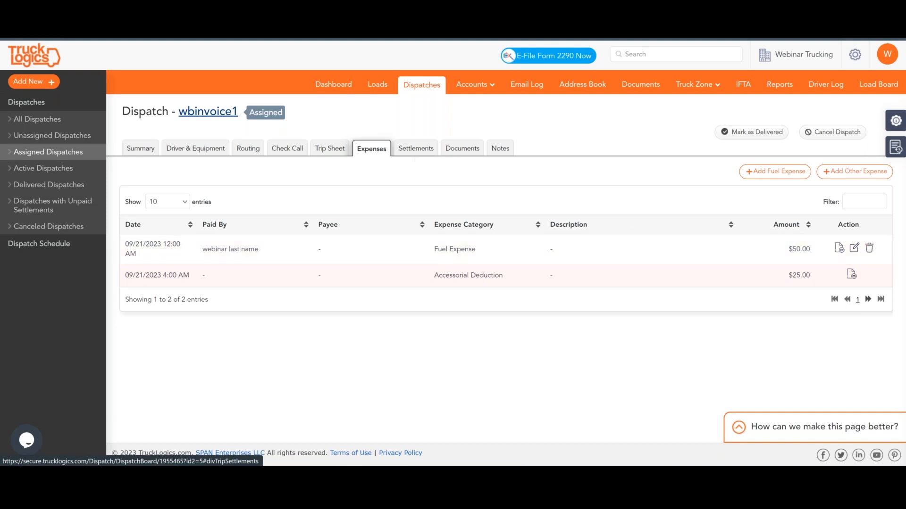
left_click(417, 157)
left_click(482, 277)
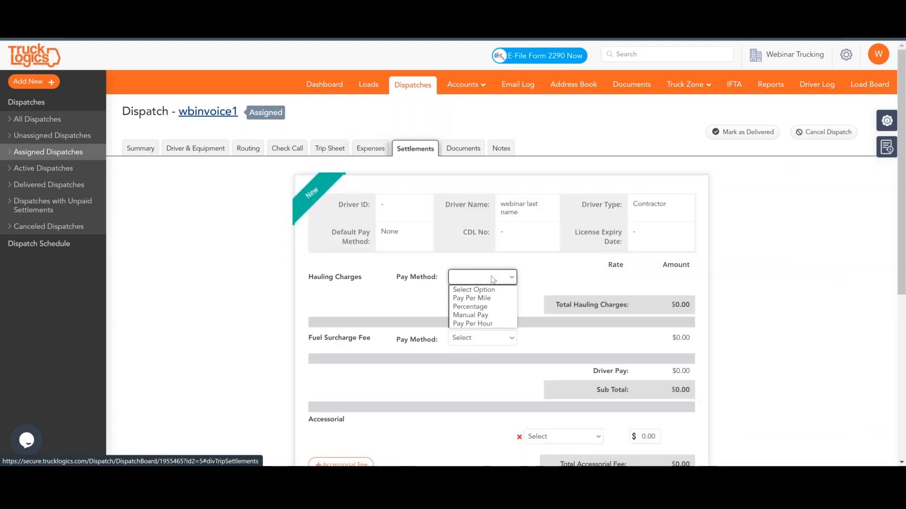
left_click(467, 313)
left_click(674, 285)
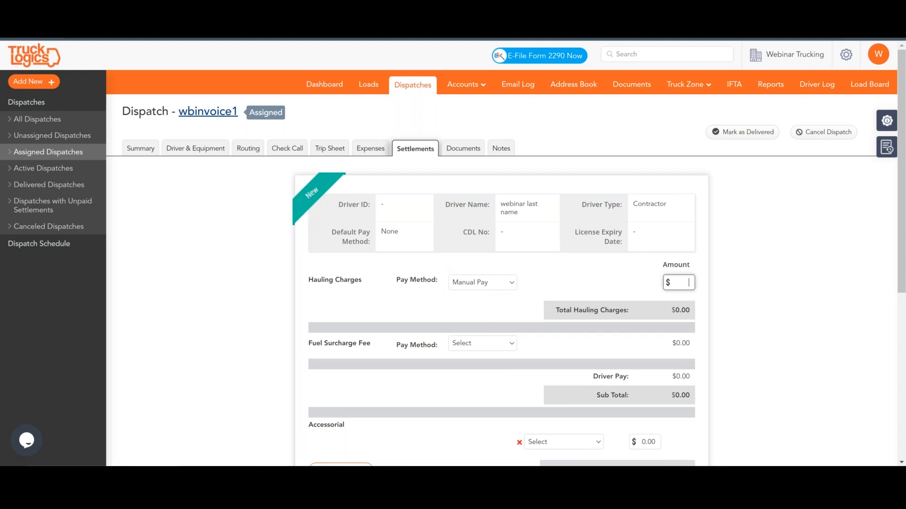
left_click(592, 289)
scroll(495, 305, "down", 5)
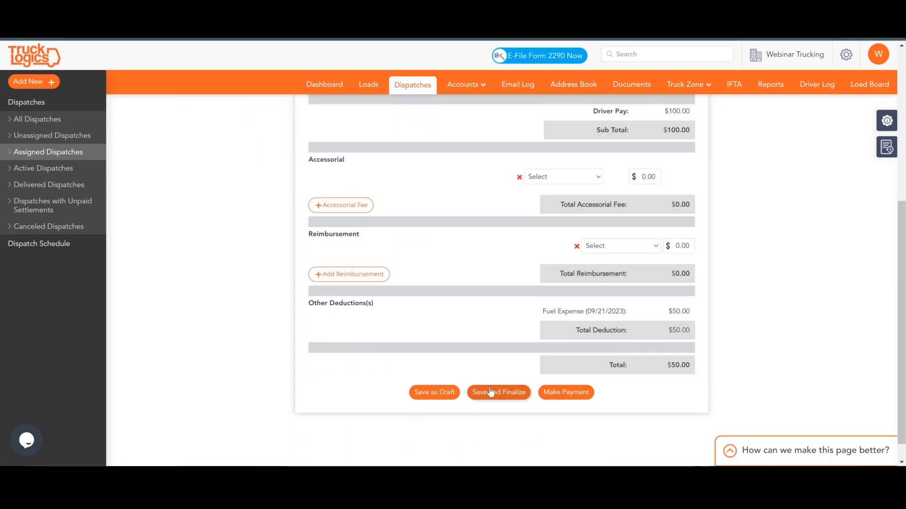
left_click(489, 394)
Mark the finalized settlement for payment and set the payment mode to EFT.
left_click(507, 184)
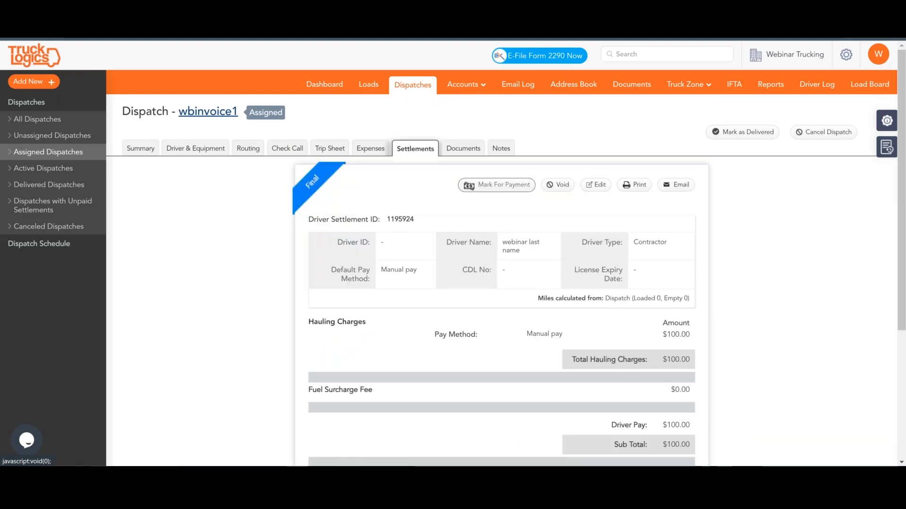
scroll(409, 280, "down", 3)
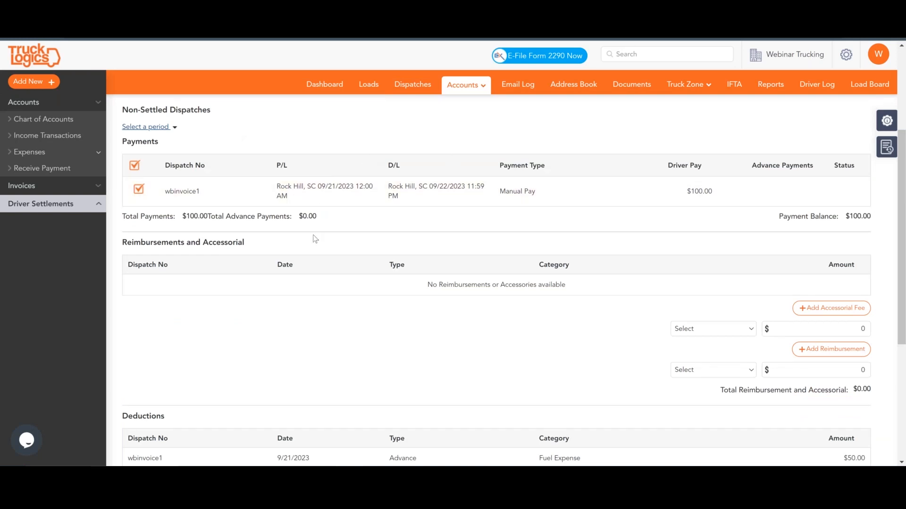
scroll(313, 238, "down", 5)
left_click(302, 361)
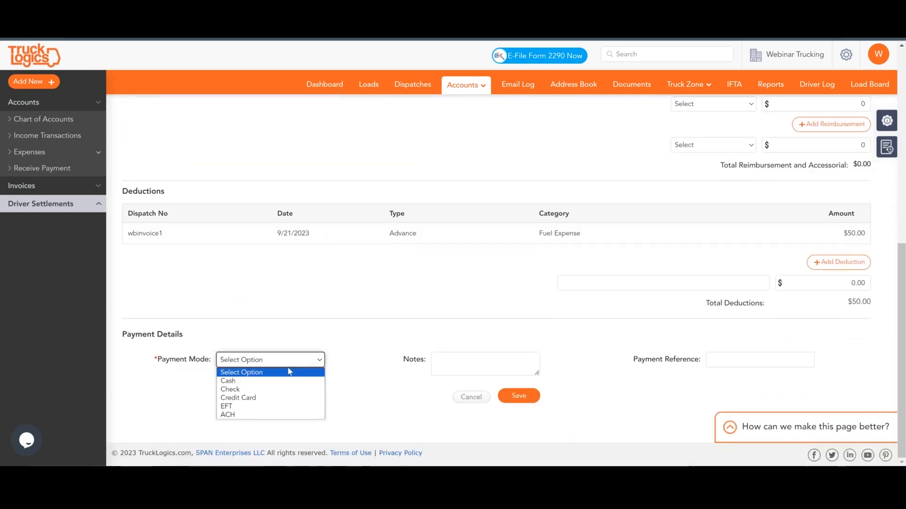
left_click(257, 398)
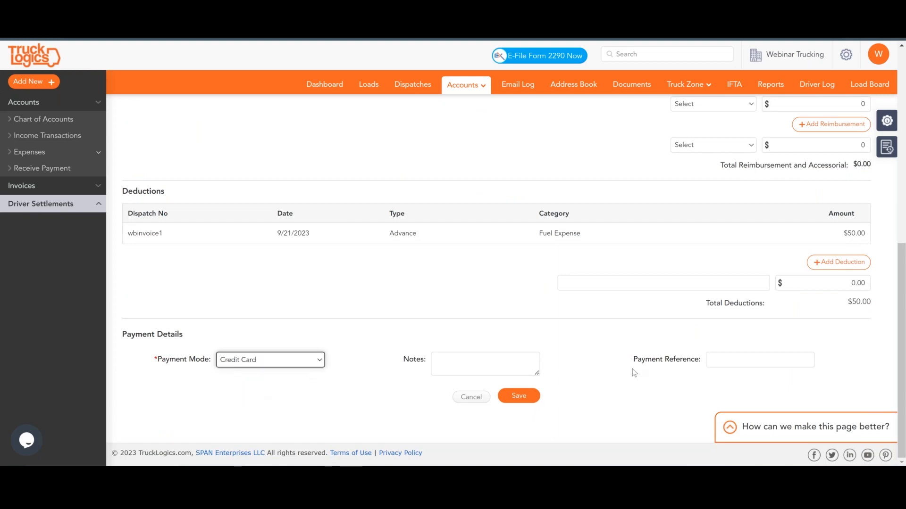
left_click(270, 368)
left_click(247, 408)
Date the driver payment 09/22/2023 and save it.
scroll(358, 323, "up", 10)
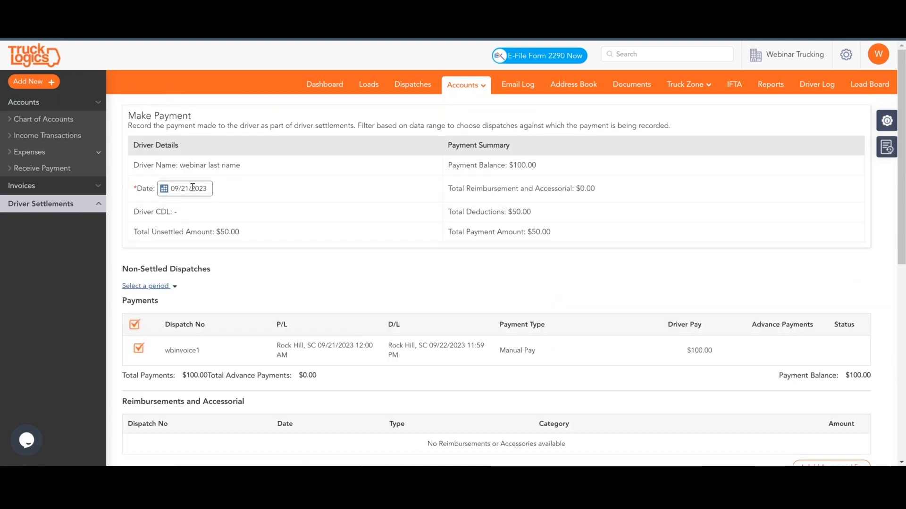
left_click(192, 188)
left_click(263, 297)
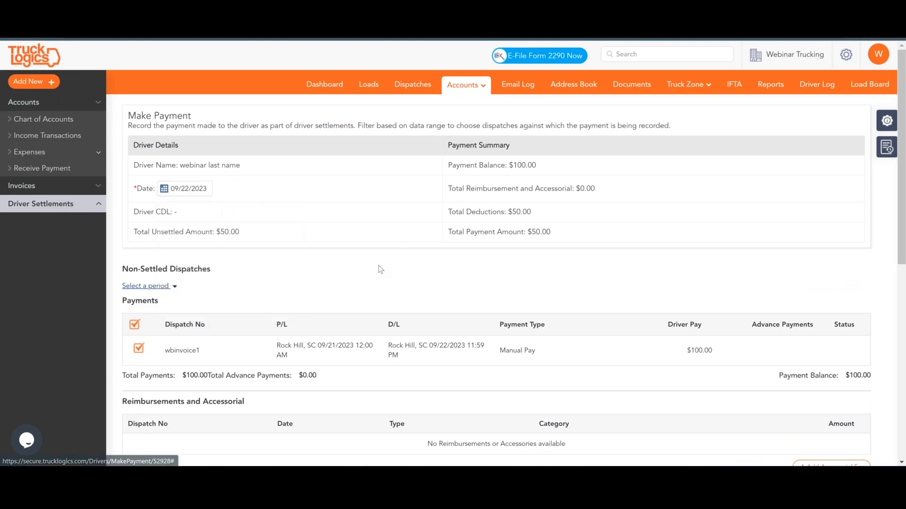
scroll(378, 267, "down", 8)
left_click(529, 399)
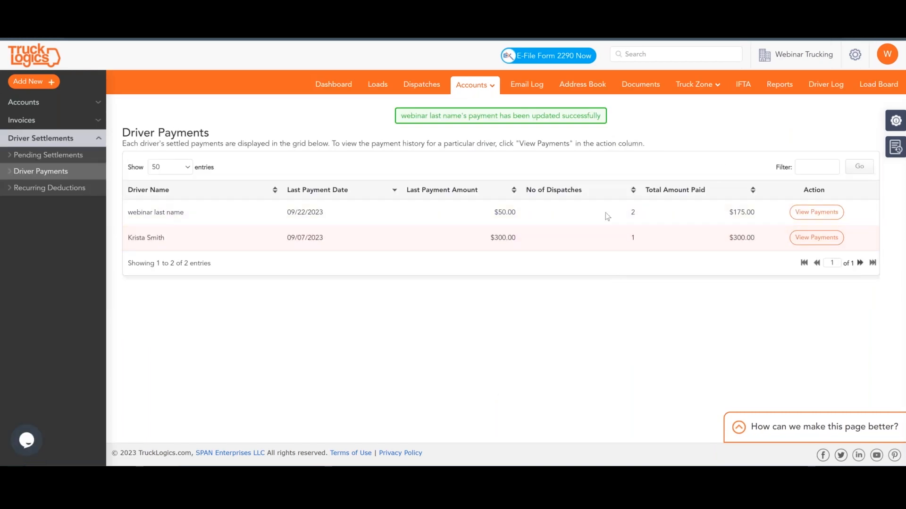
Open the expense transactions and sort them by expense date, newest first.
left_click(473, 85)
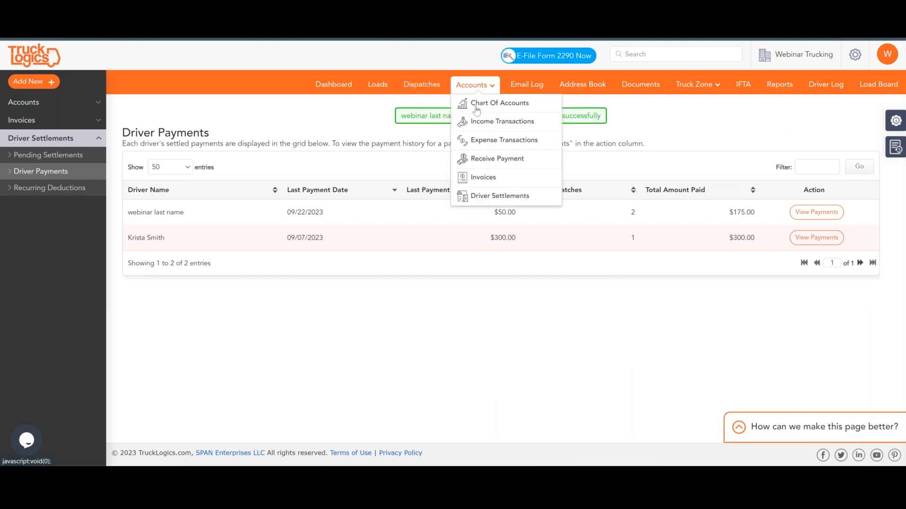
left_click(487, 142)
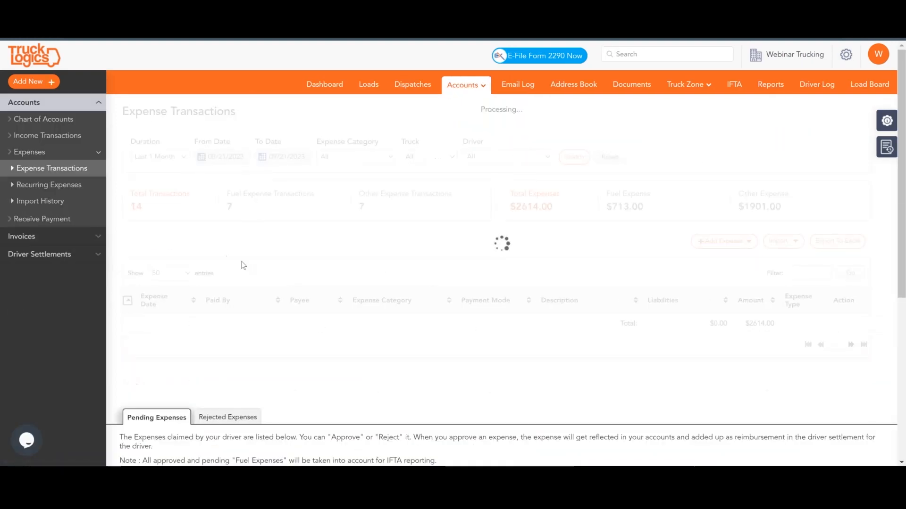
left_click(205, 301)
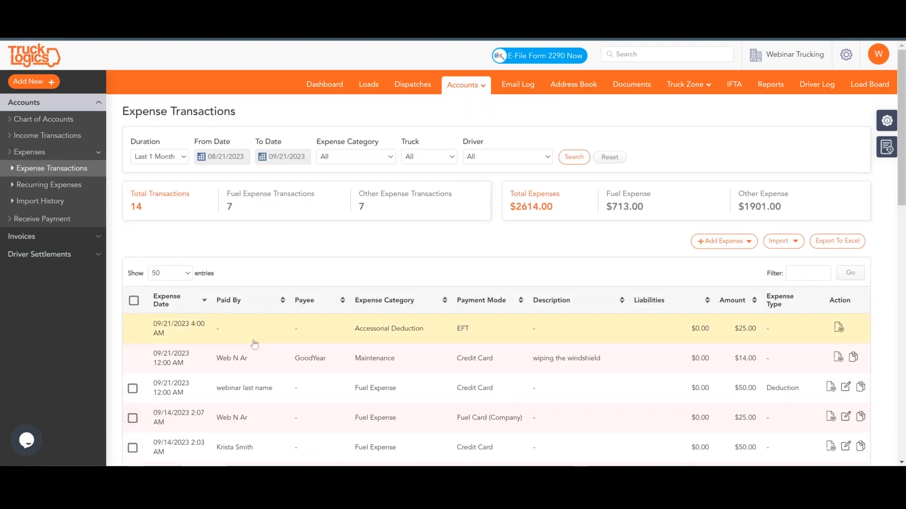
scroll(312, 354, "down", 2)
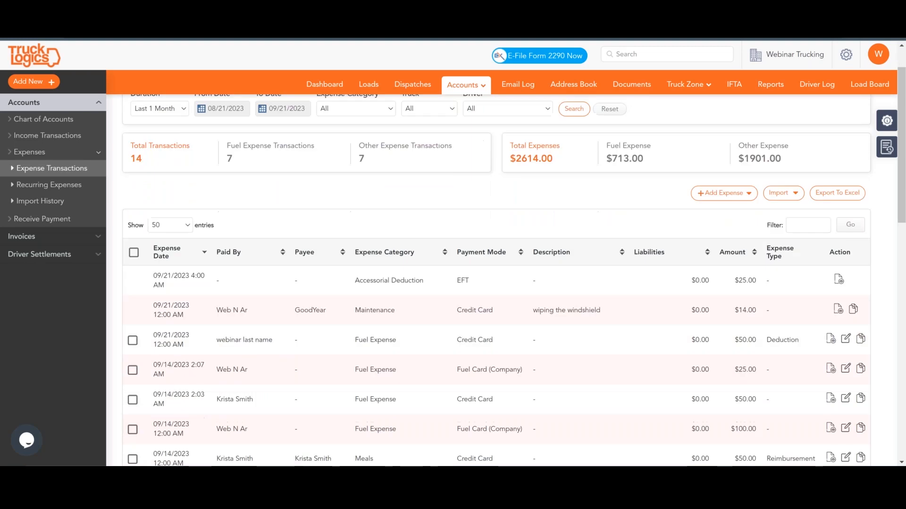
scroll(299, 371, "up", 2)
Filter the expense transactions to the custom date range from 09/17/2023 to 09/23/2023.
left_click(170, 158)
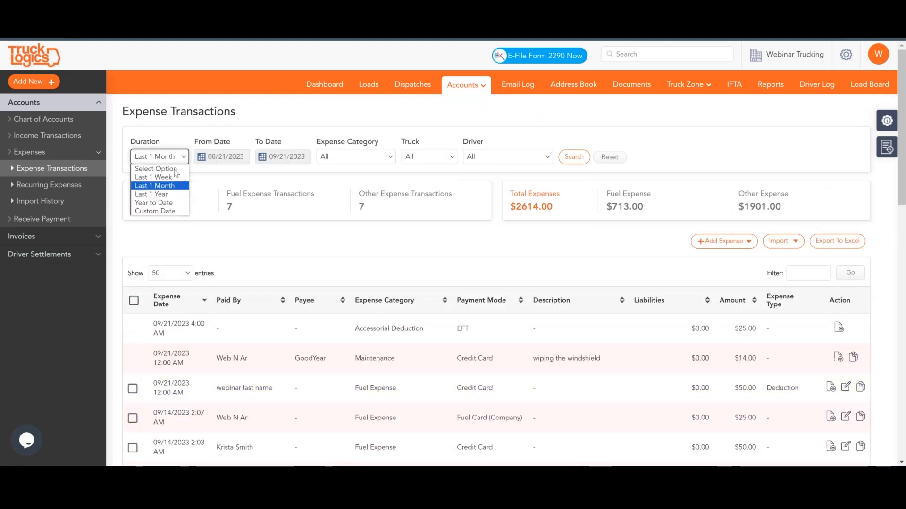
left_click(174, 184)
left_click(170, 158)
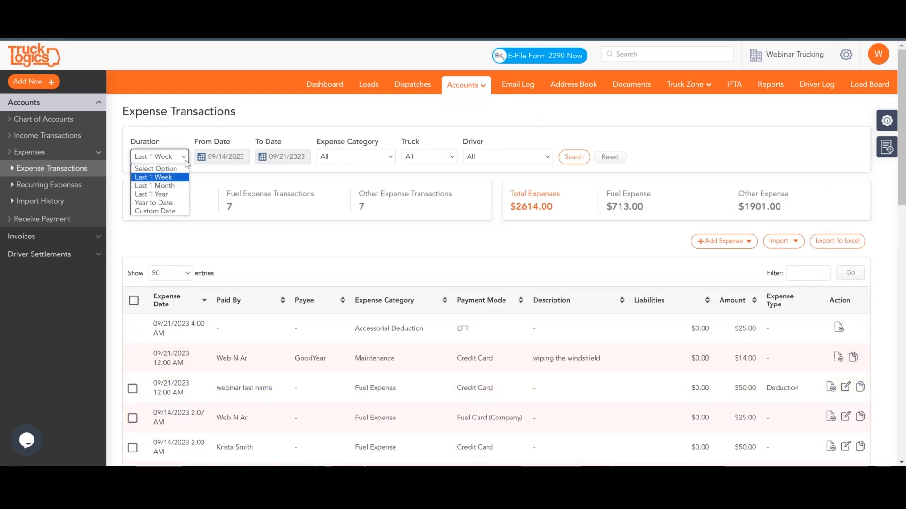
left_click(169, 211)
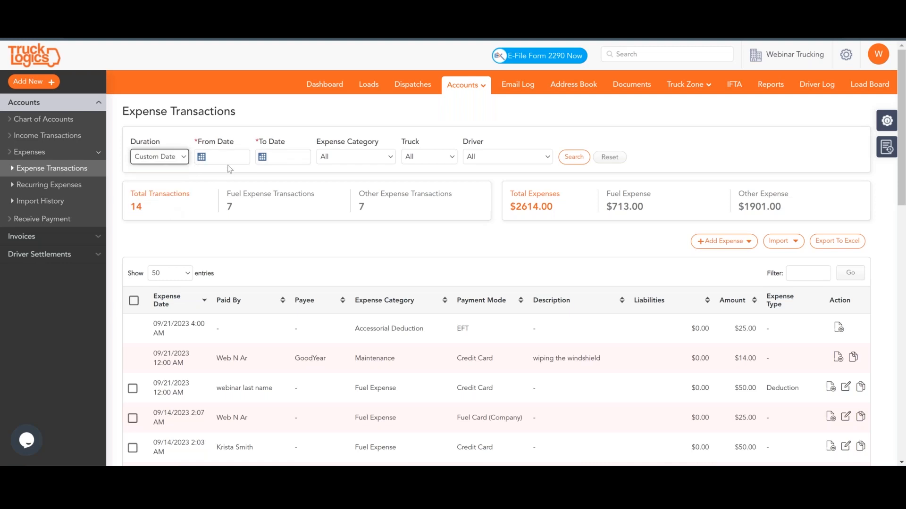
left_click(224, 157)
left_click(208, 260)
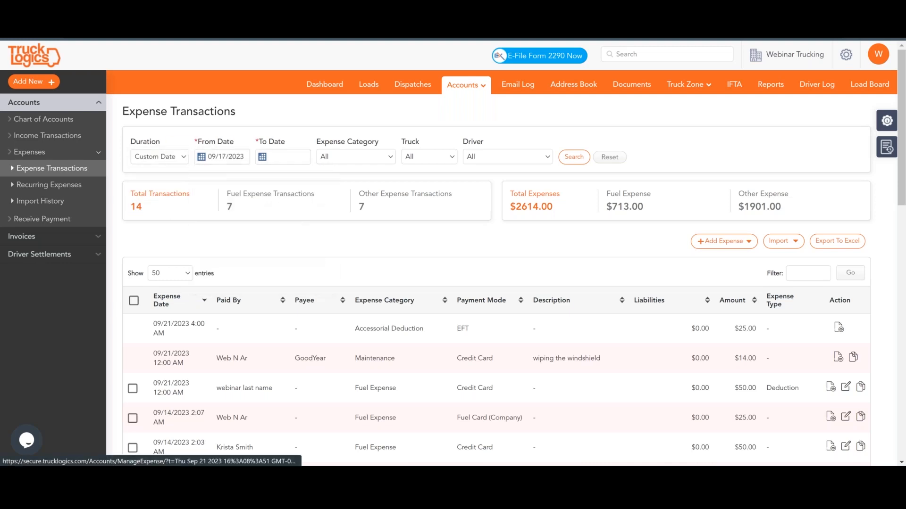
left_click(291, 155)
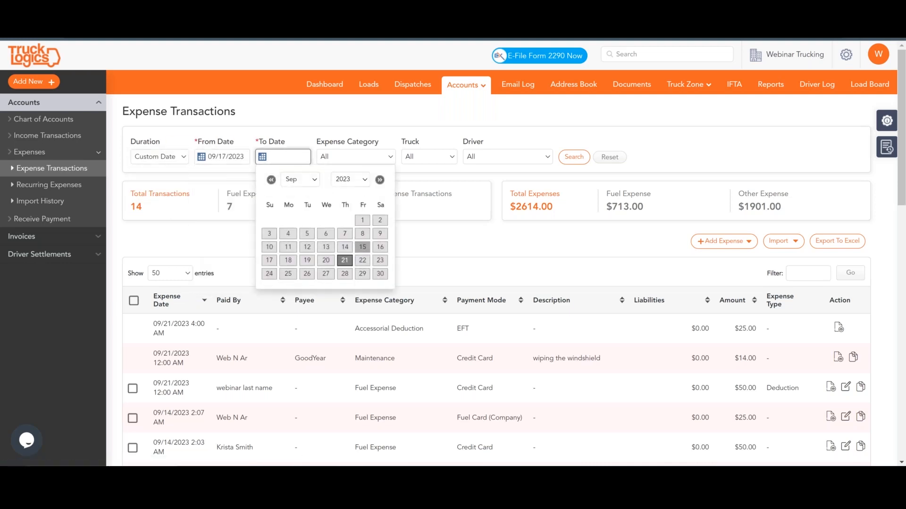
left_click(380, 261)
left_click(574, 156)
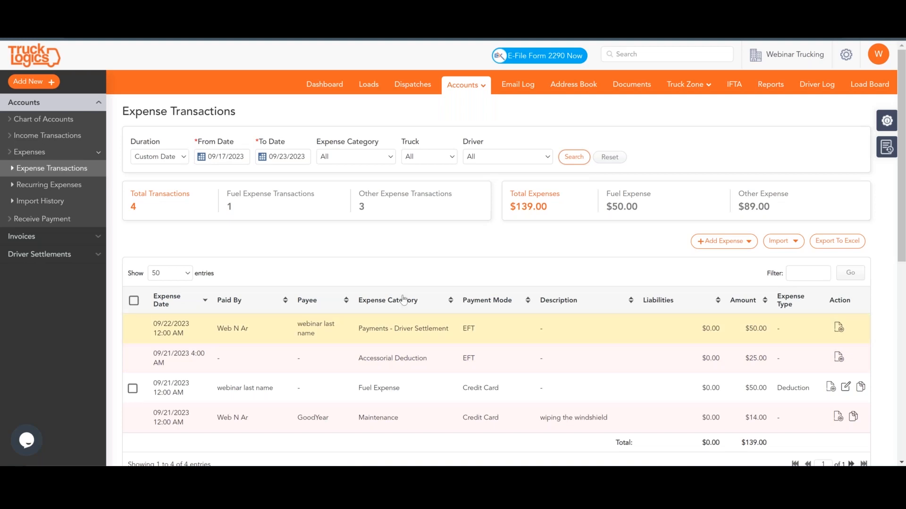
Find load WBinvoice1 among the active loads and examine the charges and accessorial deduction on its invoice.
mouse_move(458, 89)
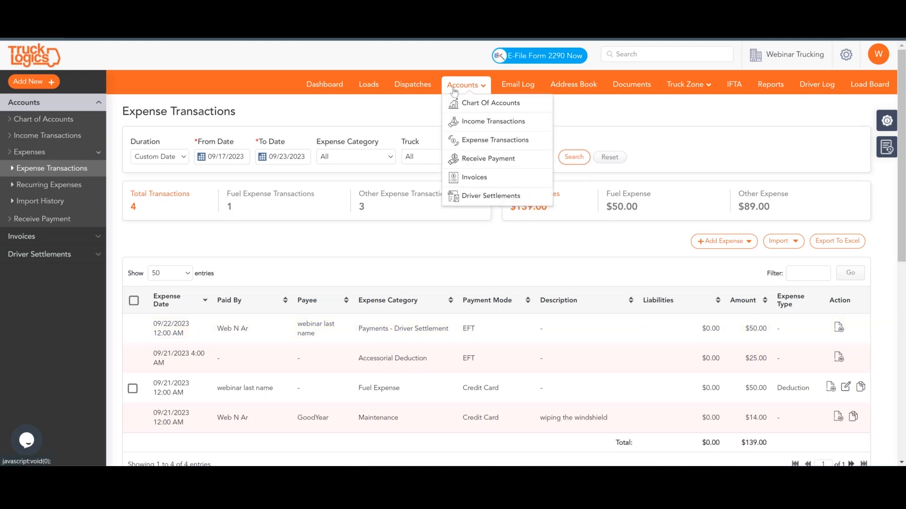
left_click(424, 89)
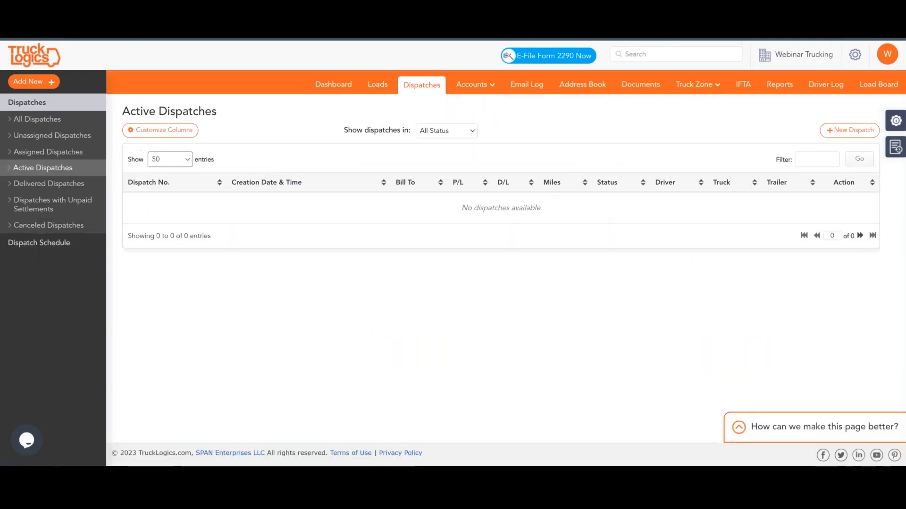
left_click(68, 125)
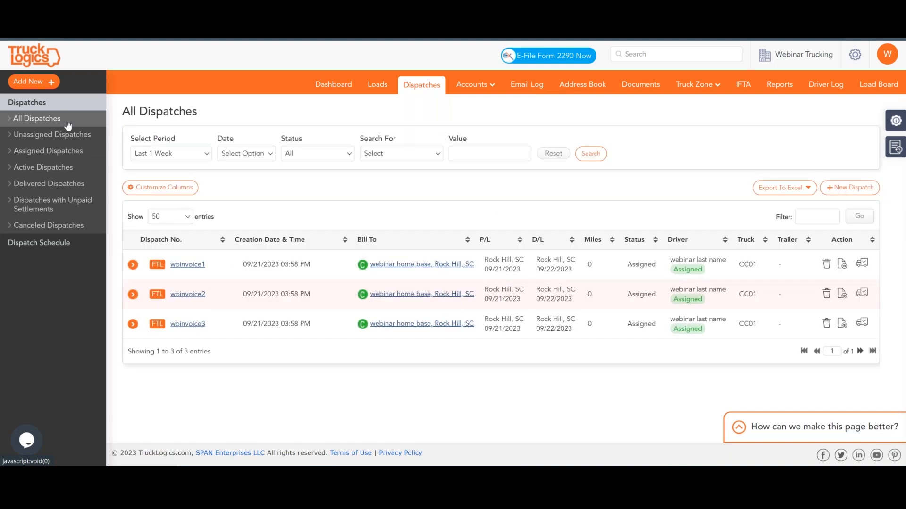
left_click(378, 85)
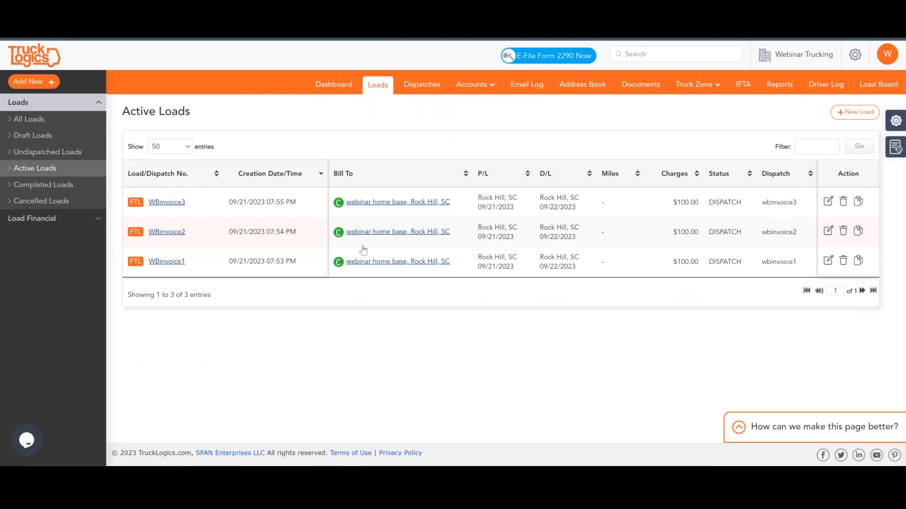
left_click(176, 262)
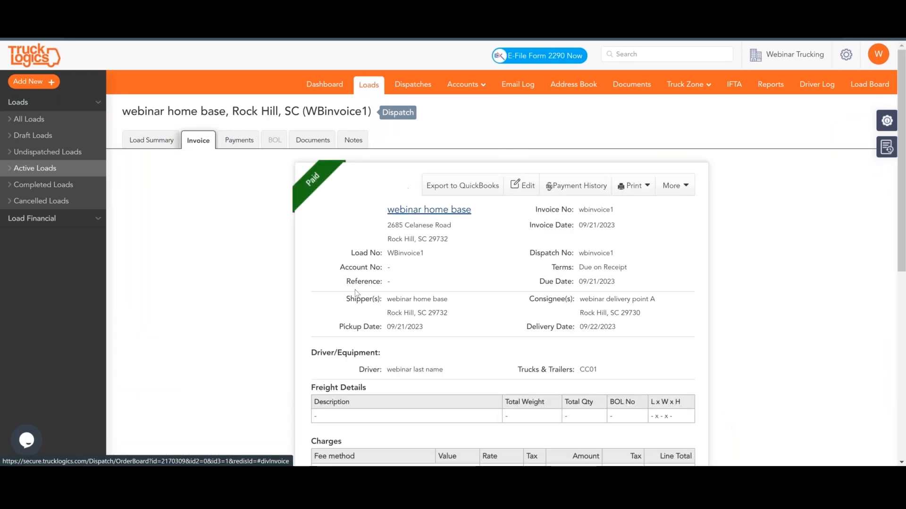
scroll(561, 357, "down", 5)
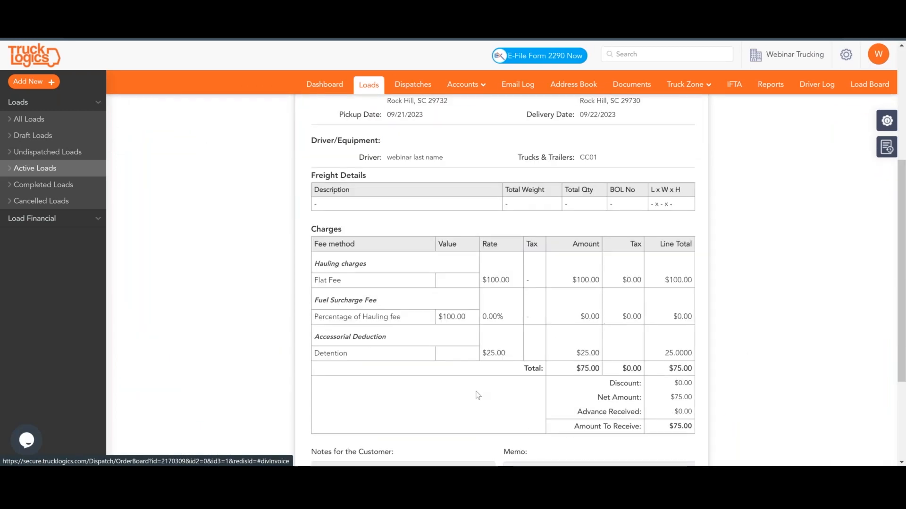
Return to the expense transactions and list them with the latest expense date first.
mouse_move(466, 84)
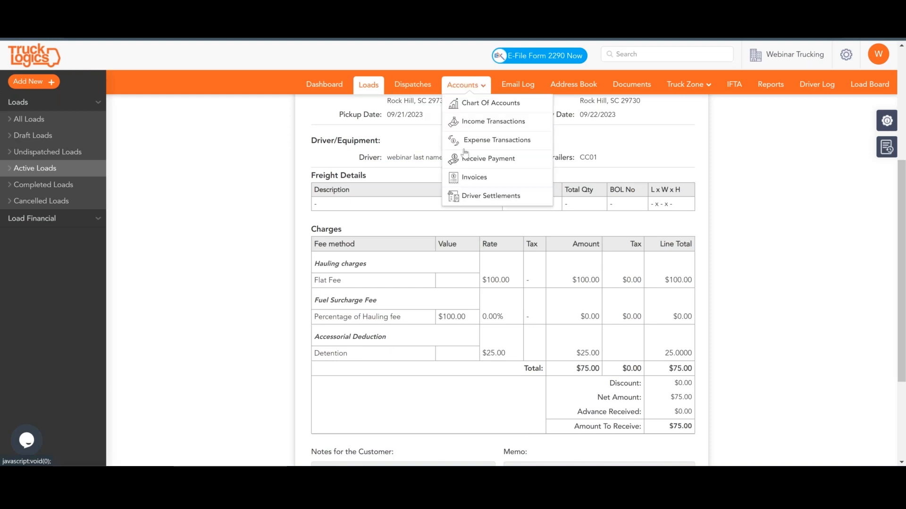
left_click(497, 140)
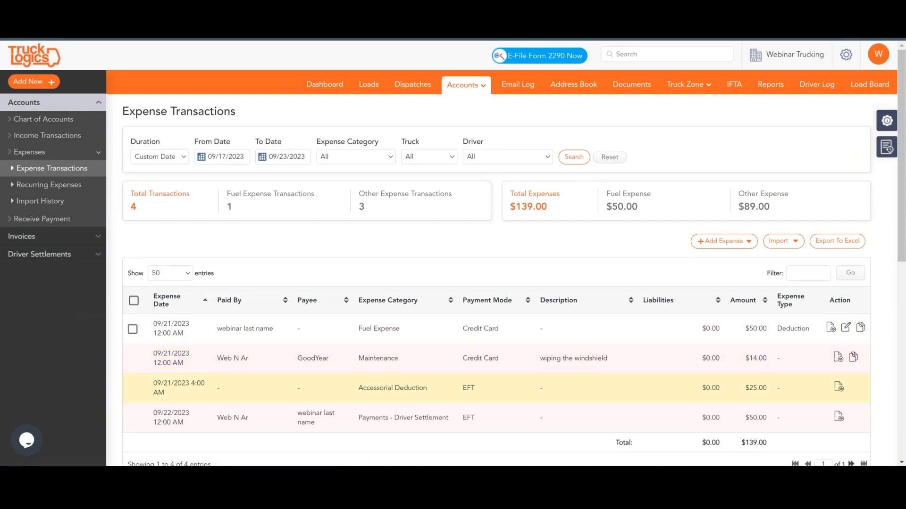
left_click(204, 302)
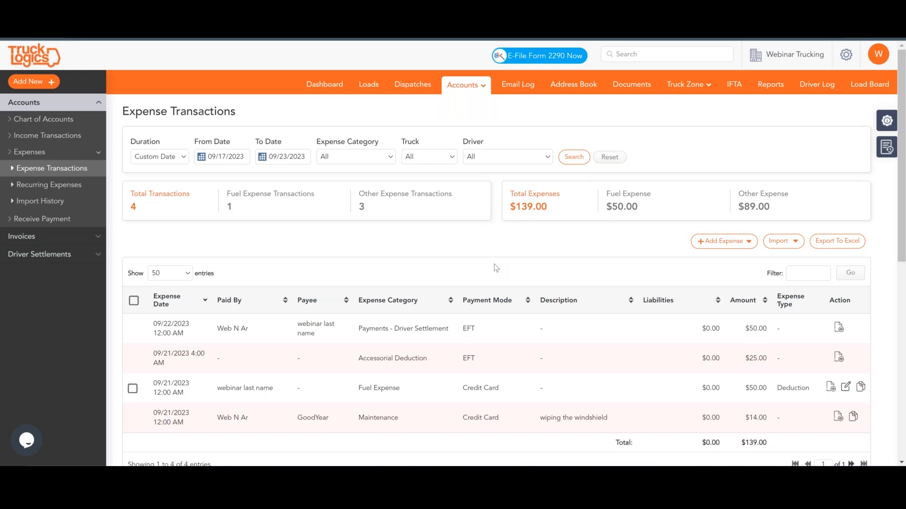
Open the chart of accounts and examine the 2023 totals of the income and expense accounts.
left_click(472, 94)
left_click(474, 104)
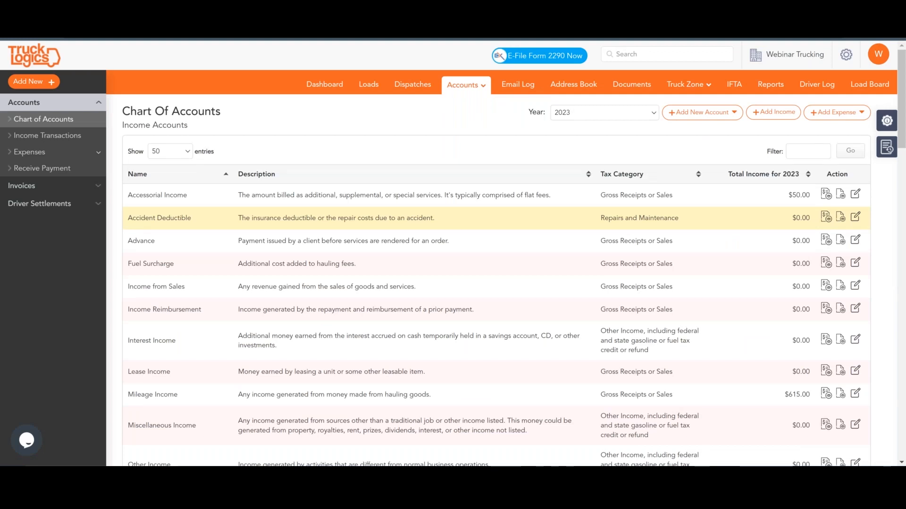
scroll(394, 257, "down", 1)
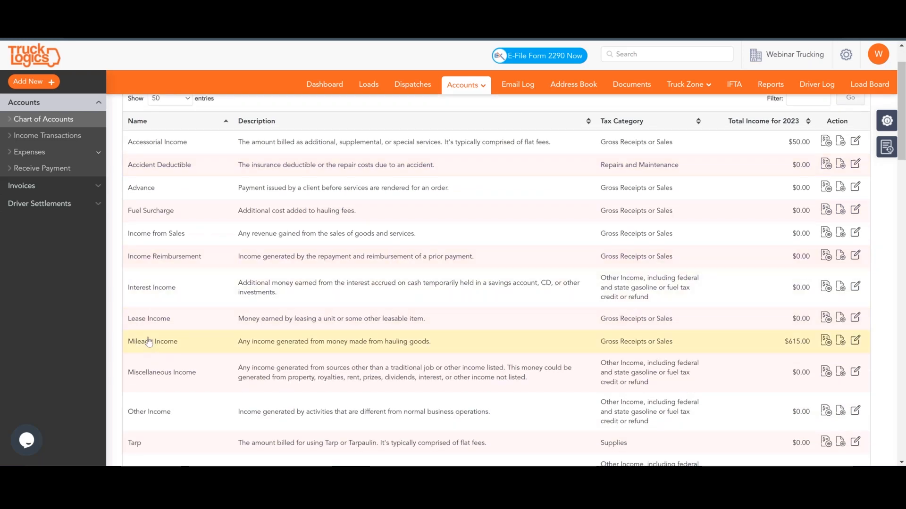
scroll(149, 341, "down", 9)
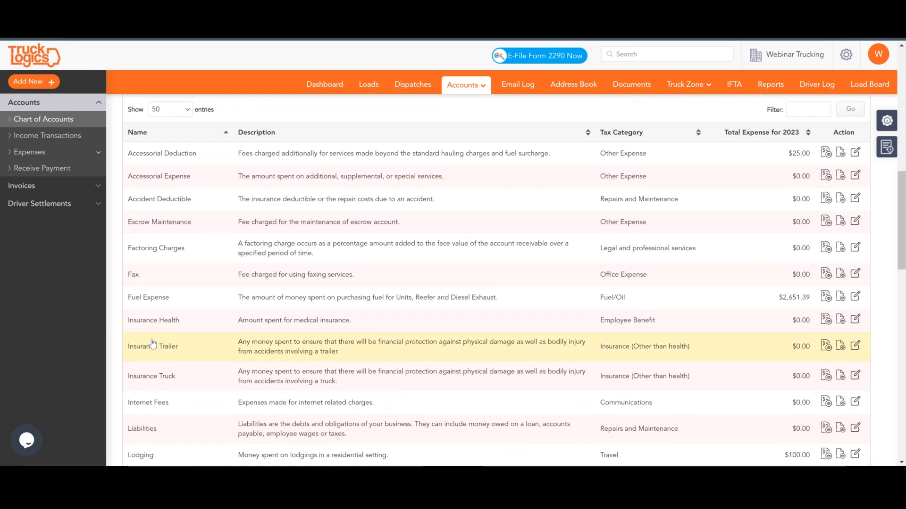
scroll(191, 199, "up", 2)
scroll(191, 199, "up", 7)
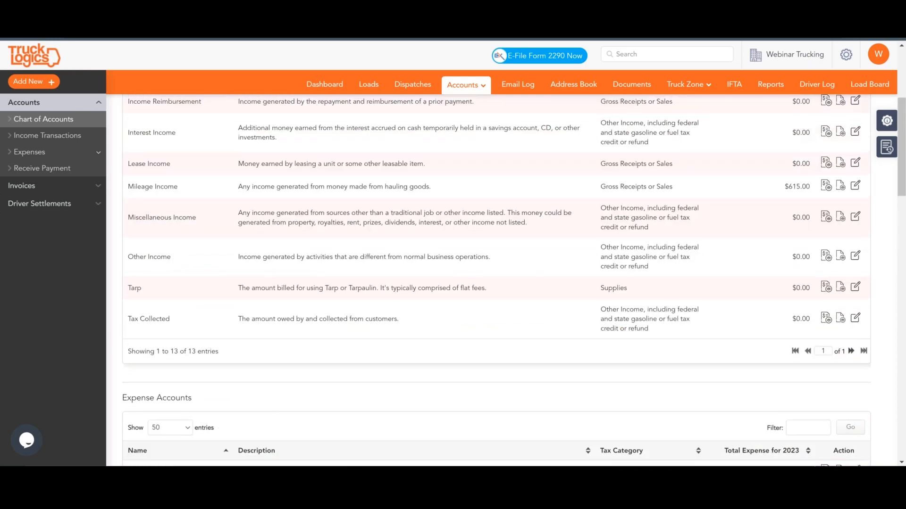
scroll(168, 149, "down", 7)
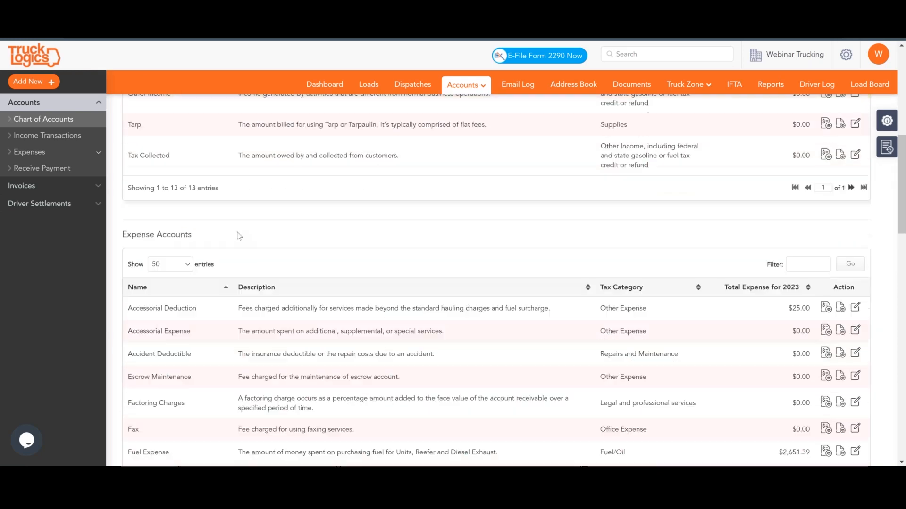
Examine the expense accounts in the chart of accounts and view the expense transactions of the Payments account.
scroll(216, 324, "down", 2)
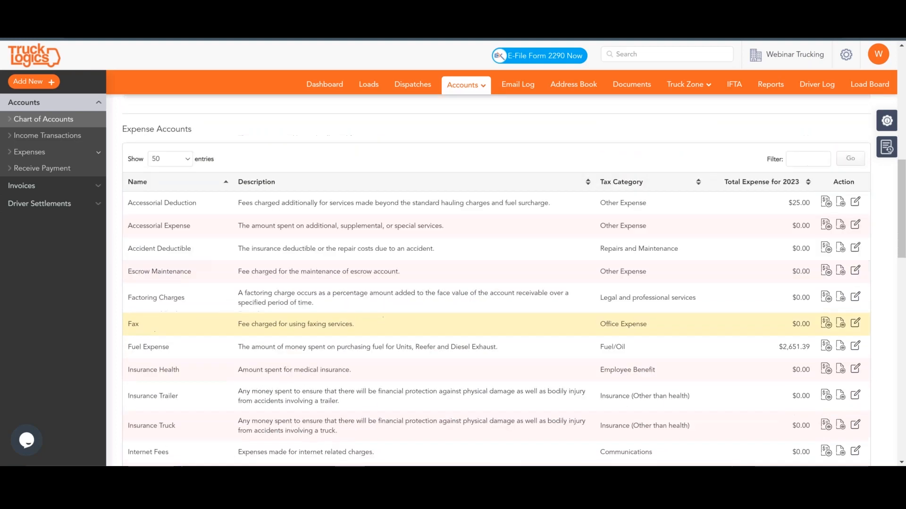
left_click(166, 159)
left_click(162, 207)
scroll(254, 163, "down", 6)
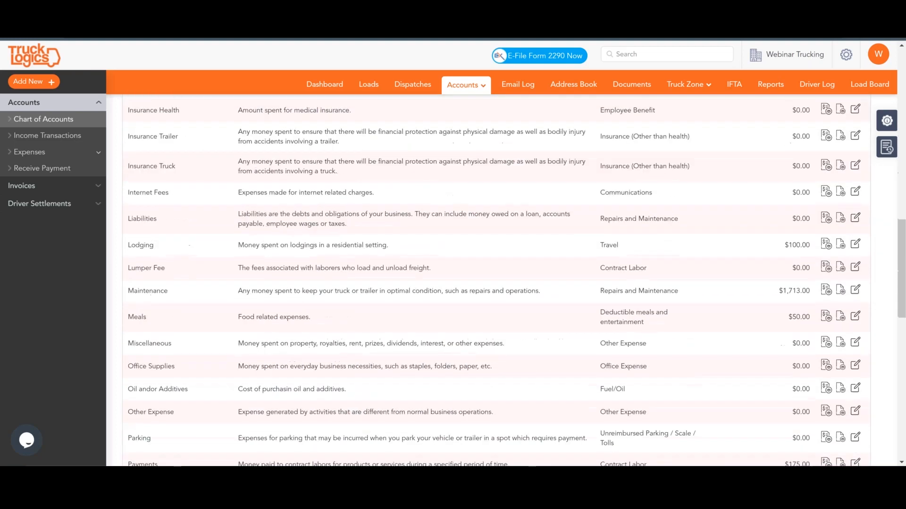
scroll(254, 165, "down", 4)
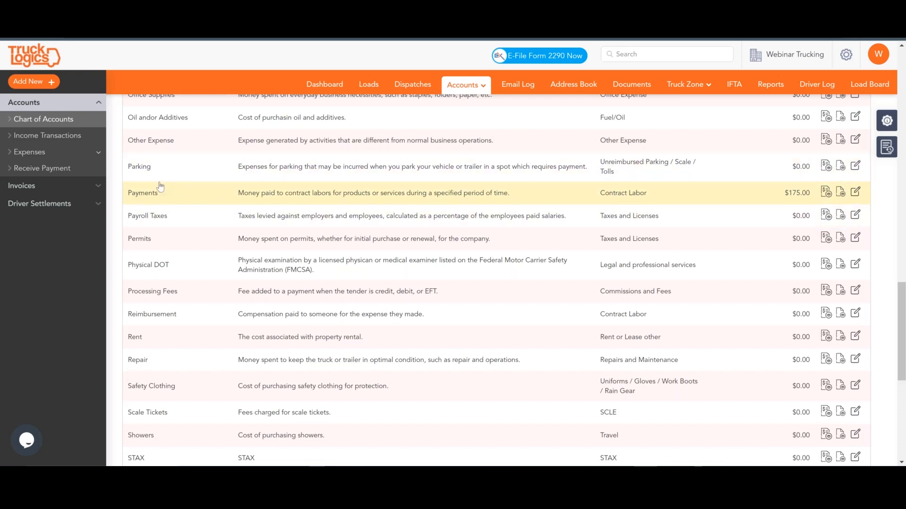
left_click(826, 193)
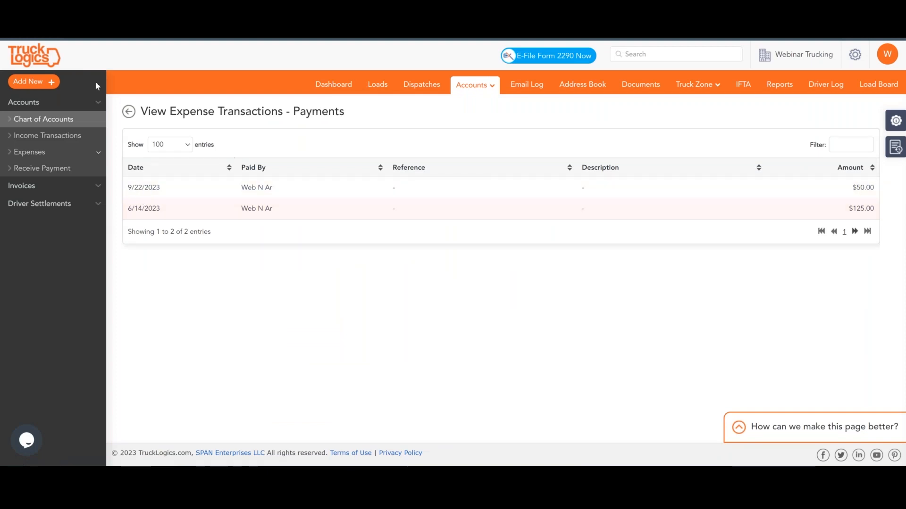
Return to the chart of accounts, open the Wages expense transactions and view the details of the 9/7/2023 expense.
left_click(43, 118)
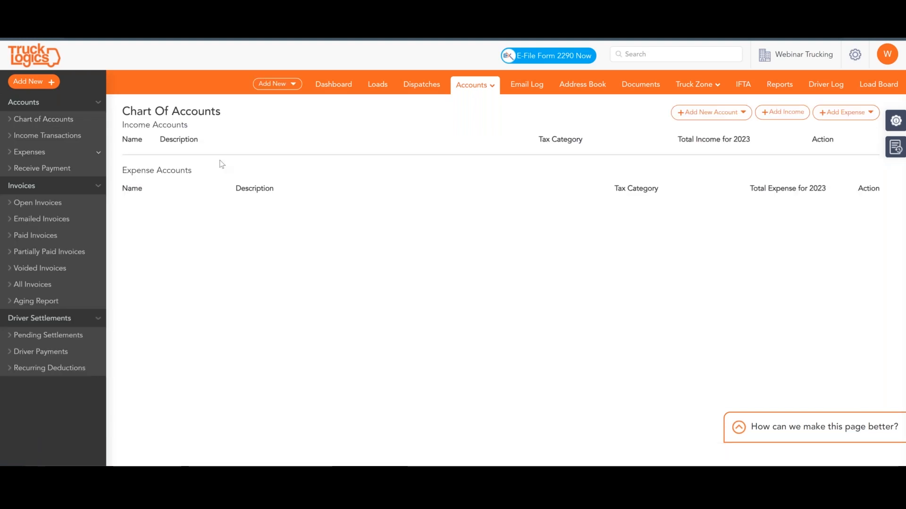
scroll(330, 210, "down", 20)
scroll(330, 209, "down", 10)
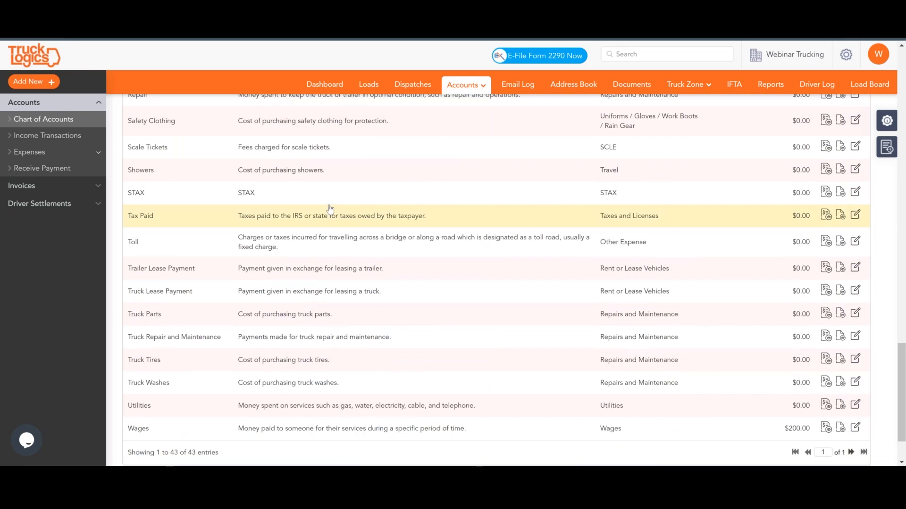
scroll(330, 209, "down", 2)
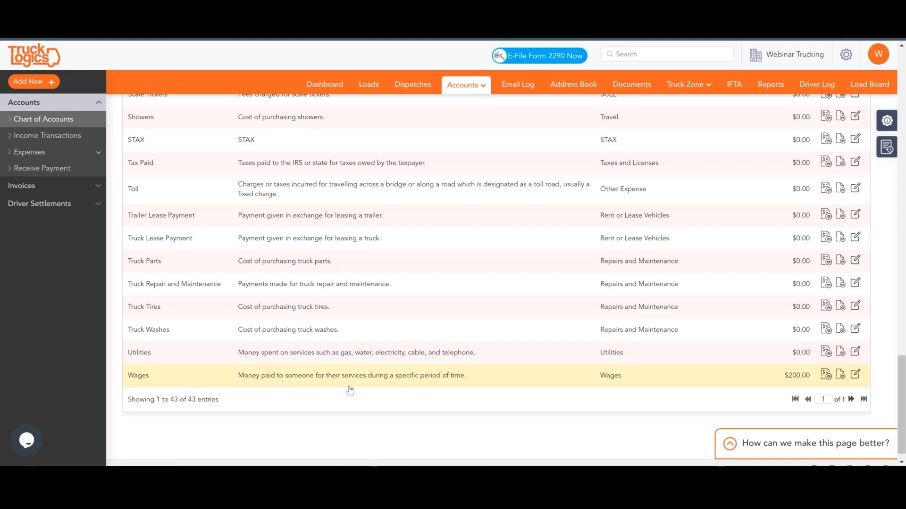
left_click(825, 376)
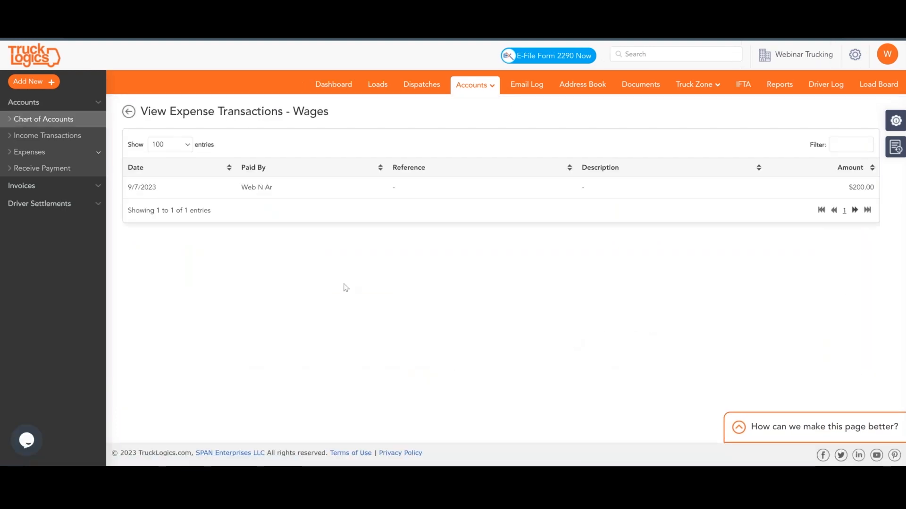
left_click(194, 187)
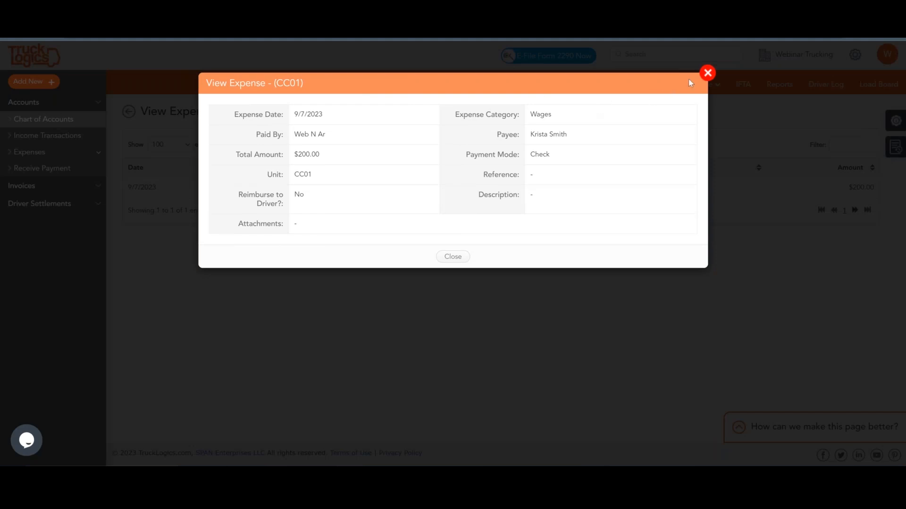
left_click(708, 73)
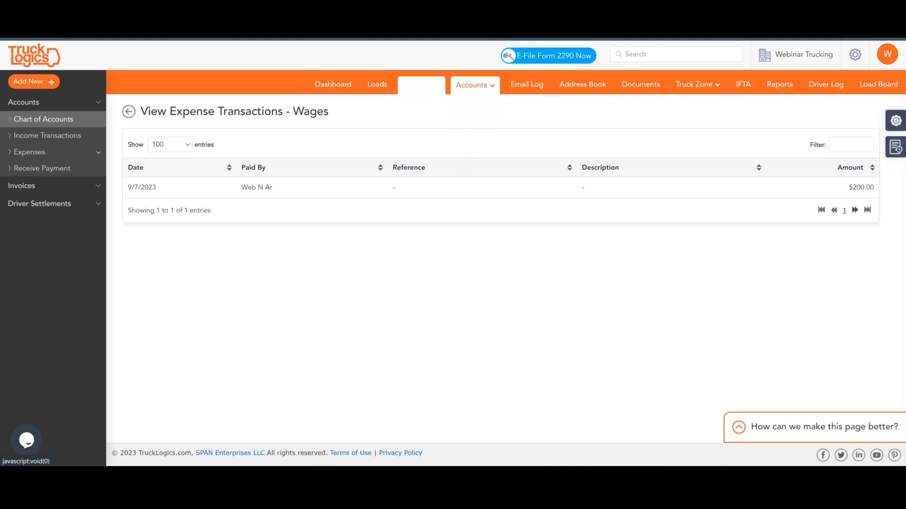
left_click(418, 93)
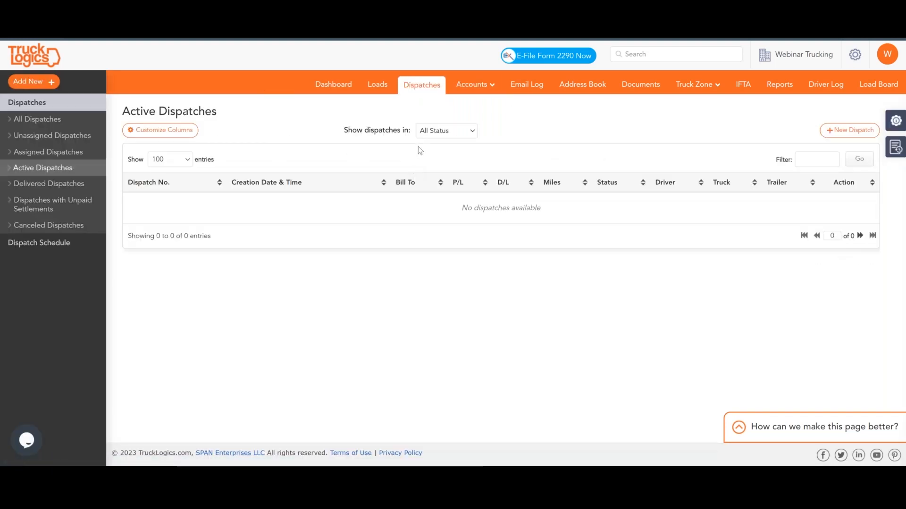
left_click(476, 84)
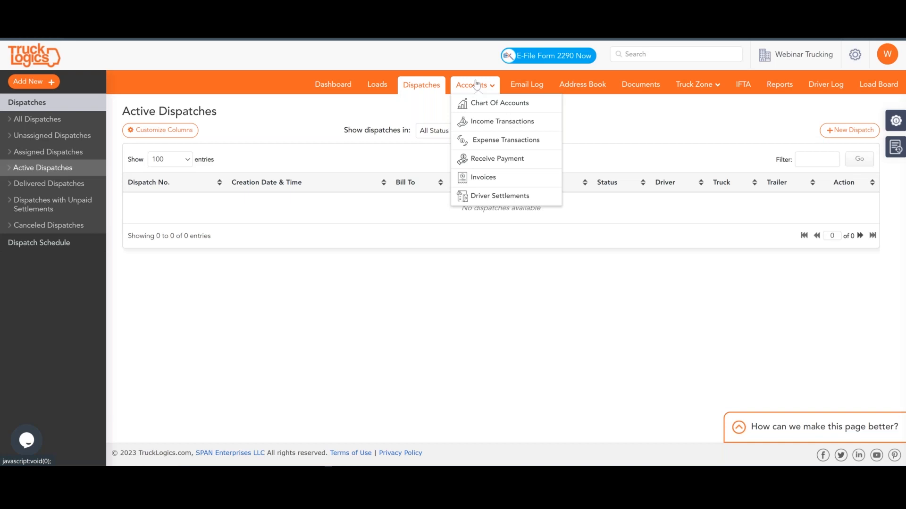
List all loads and view the ungenerated invoices of loads WBinvoice3 and WBinvoice2.
left_click(376, 84)
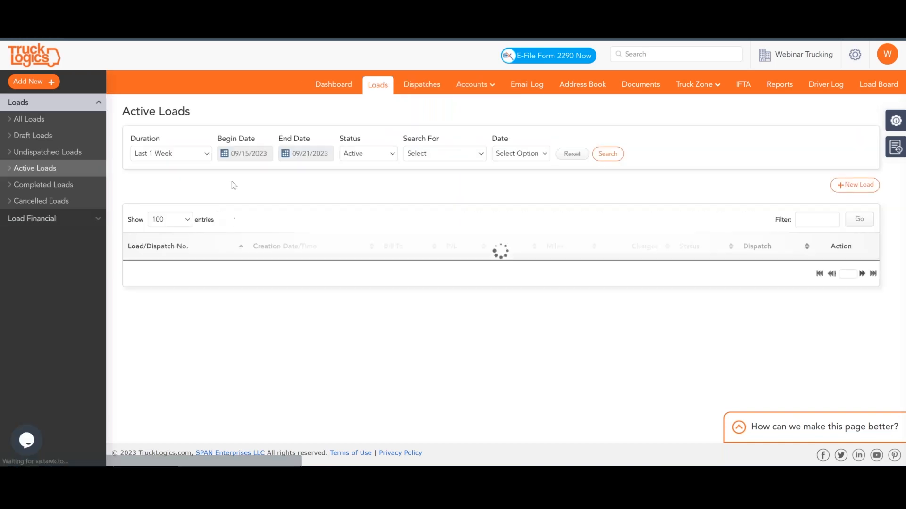
left_click(66, 156)
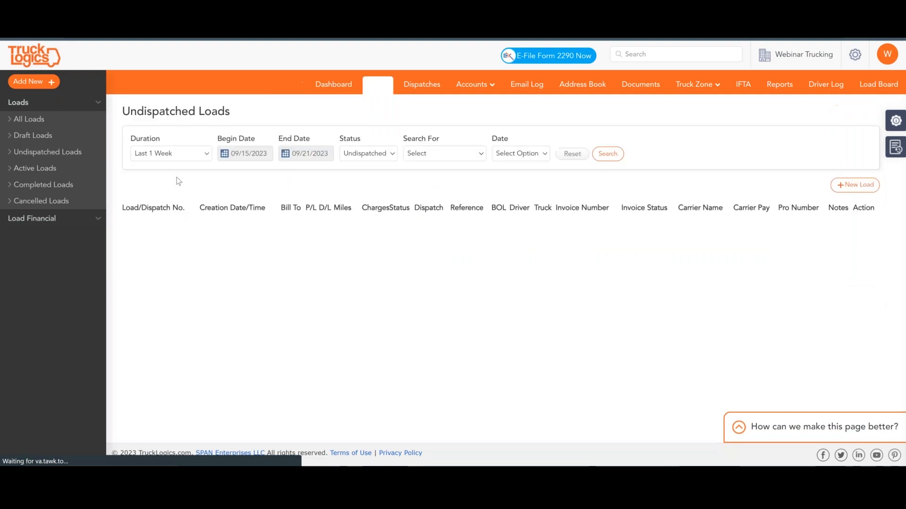
left_click(51, 118)
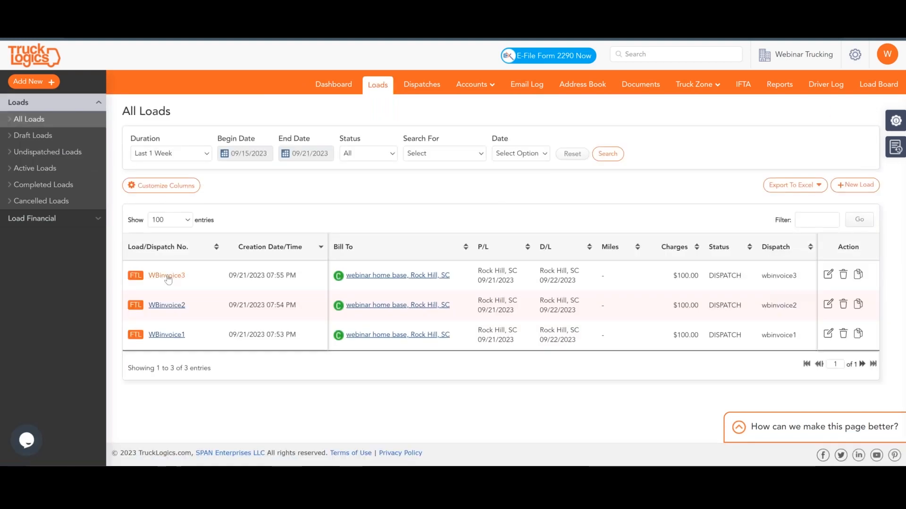
left_click(167, 276)
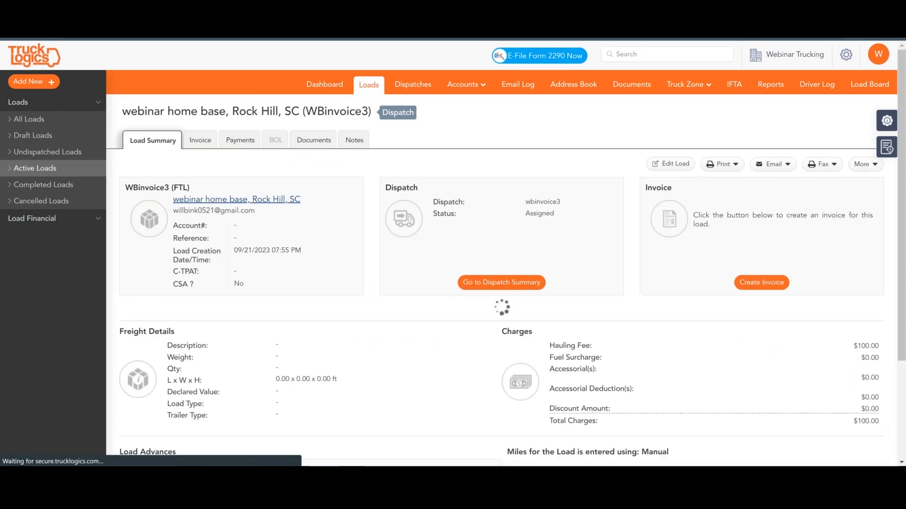
left_click(200, 141)
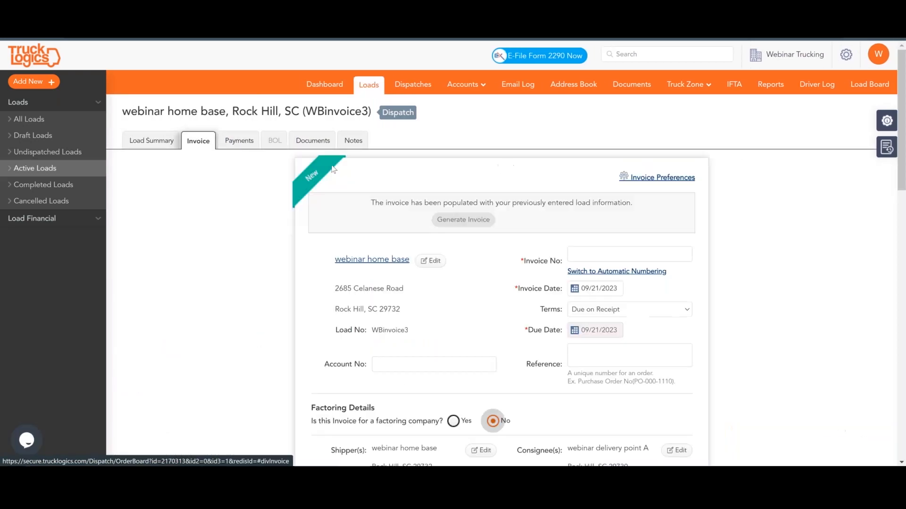
left_click(35, 119)
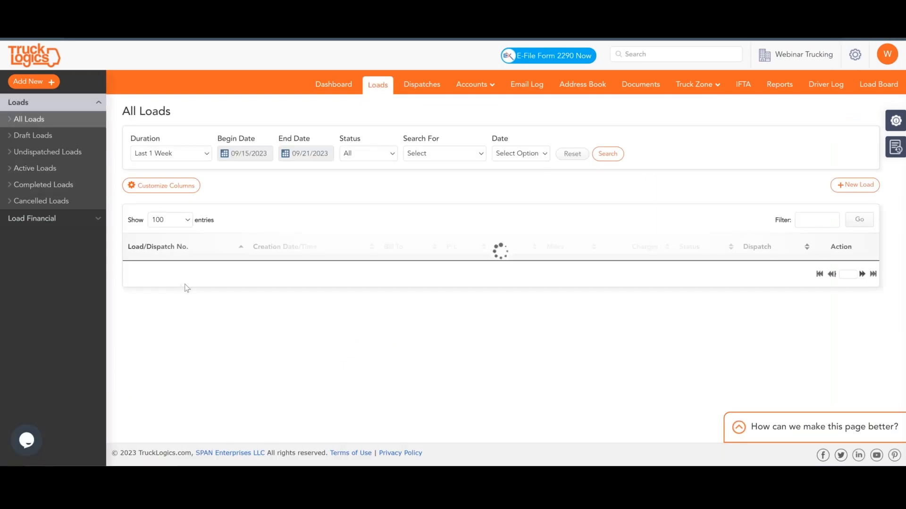
left_click(163, 305)
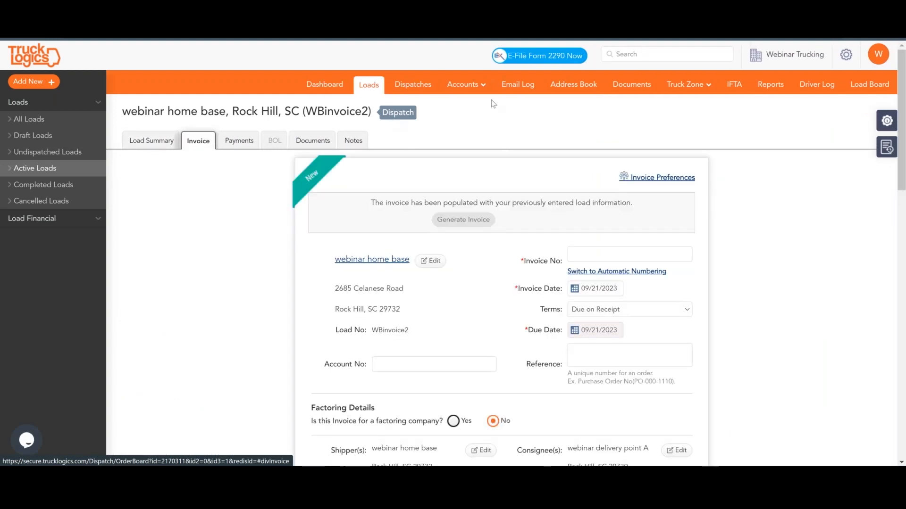
Start a new invoice from the invoices overview for the customer webinar home base in Rock Hill, SC.
left_click(463, 86)
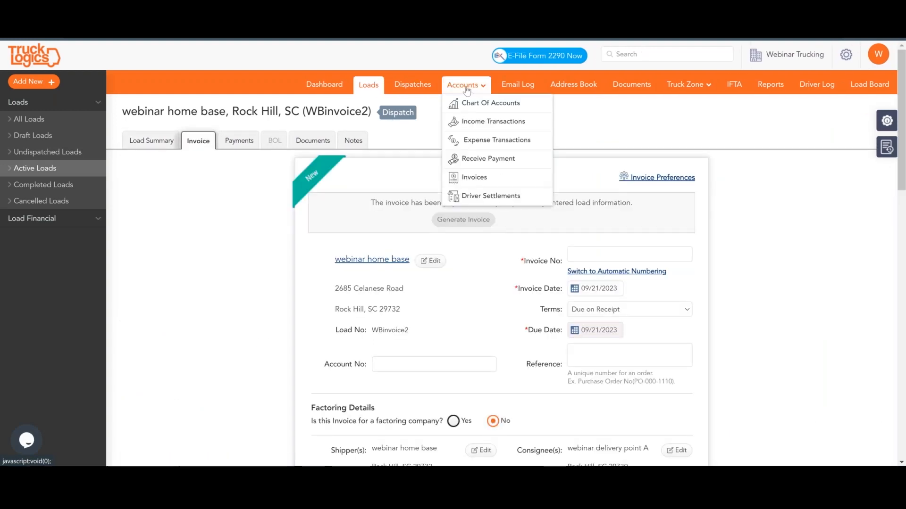
left_click(475, 180)
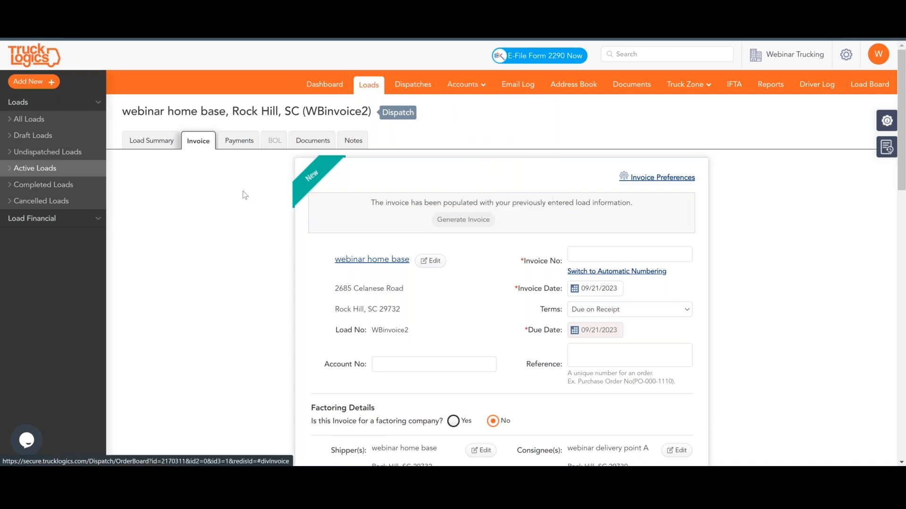
left_click(463, 84)
left_click(474, 177)
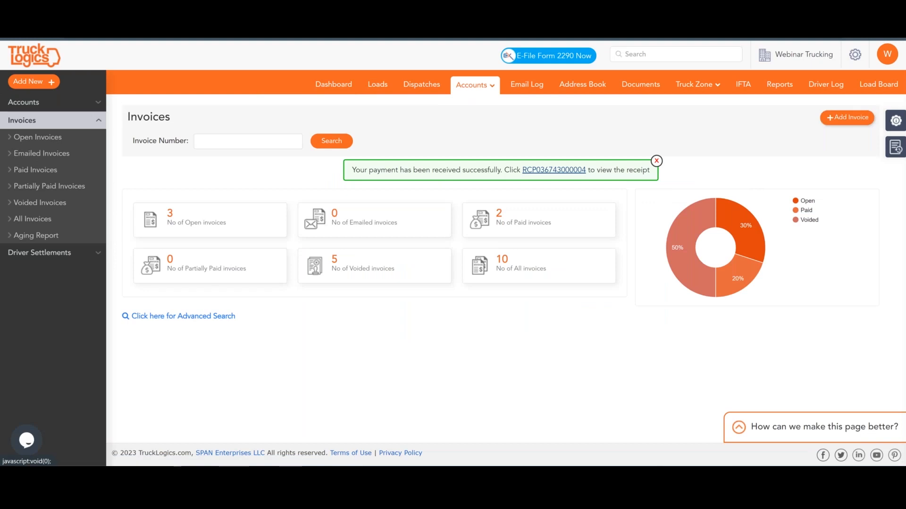
left_click(476, 83)
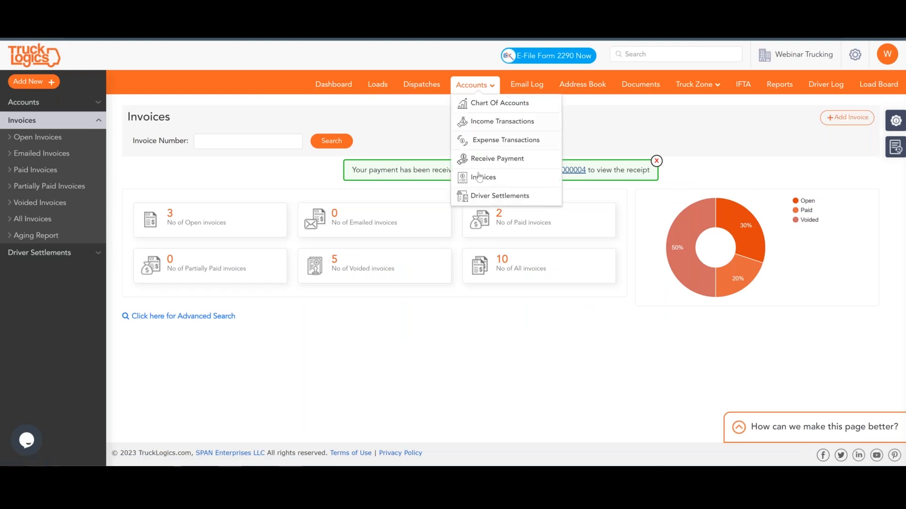
left_click(836, 122)
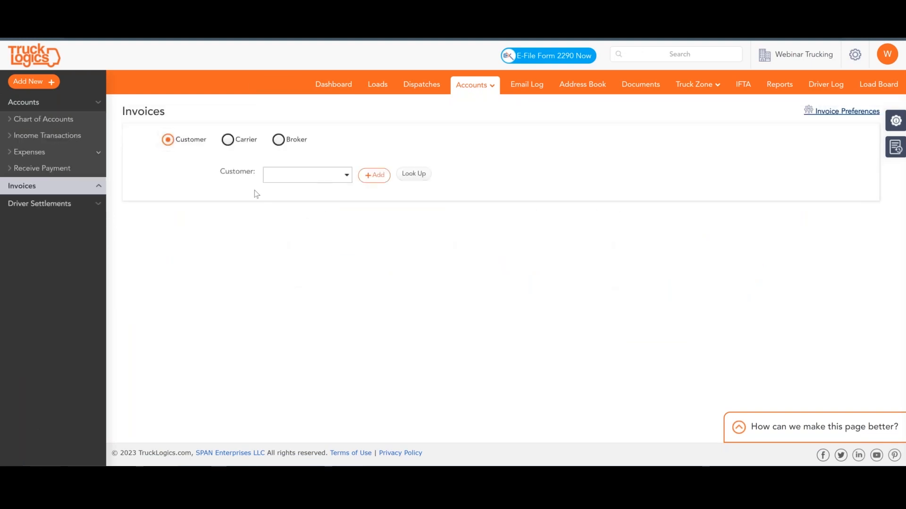
type("webinar")
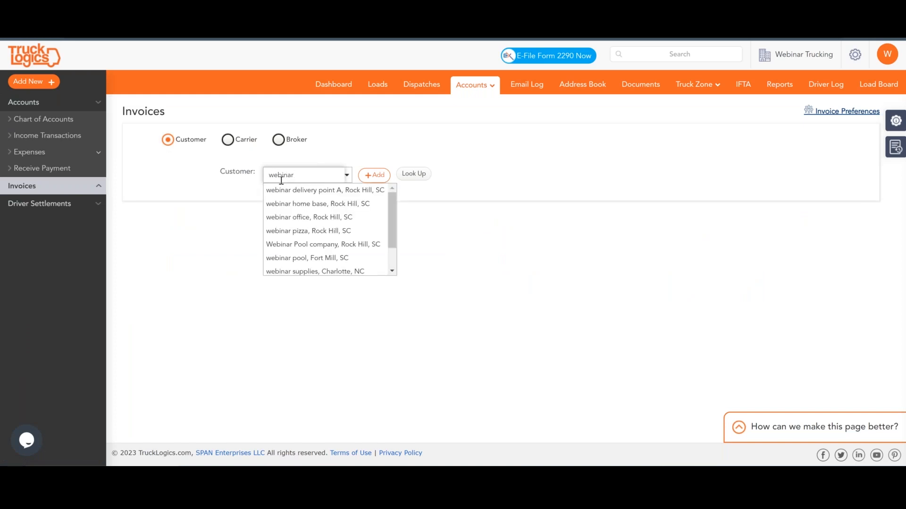
left_click(286, 204)
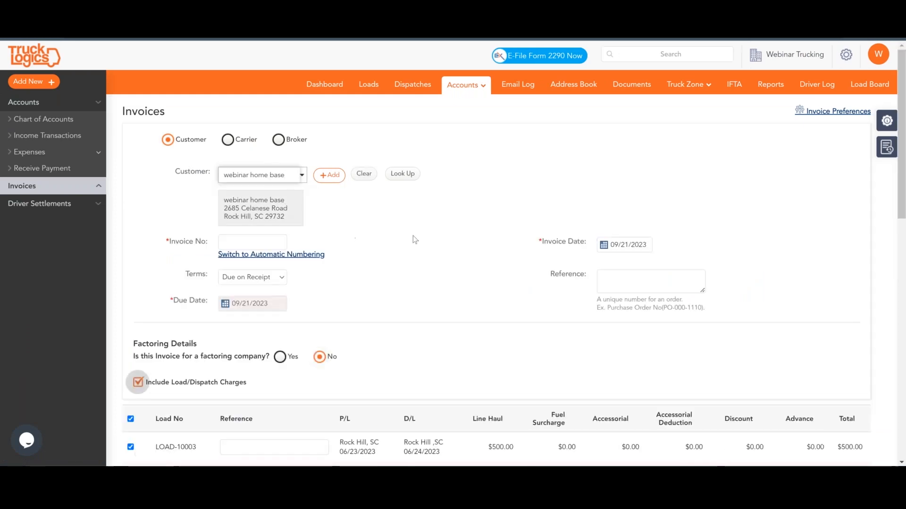
Leave only loads WBinvoice2 and WBinvoice3 selected for the new invoice.
scroll(418, 232, "down", 5)
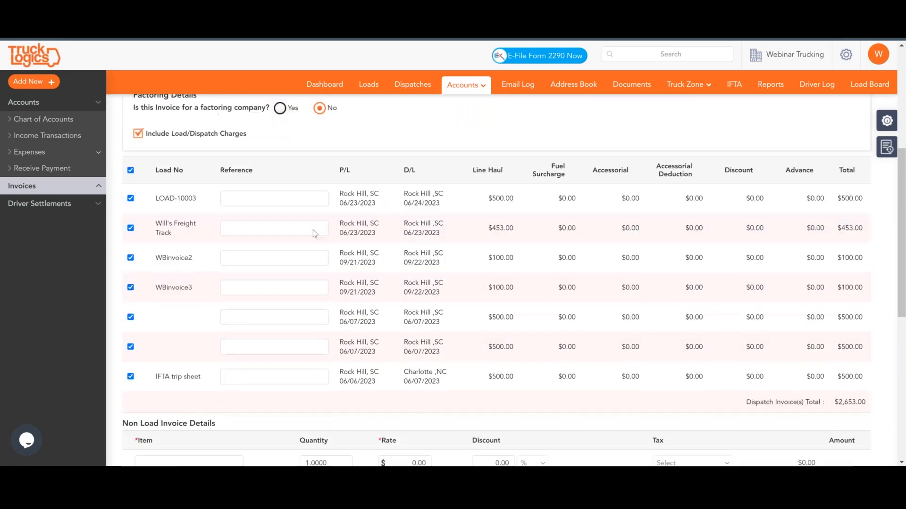
left_click(131, 301)
left_click(130, 330)
left_click(130, 360)
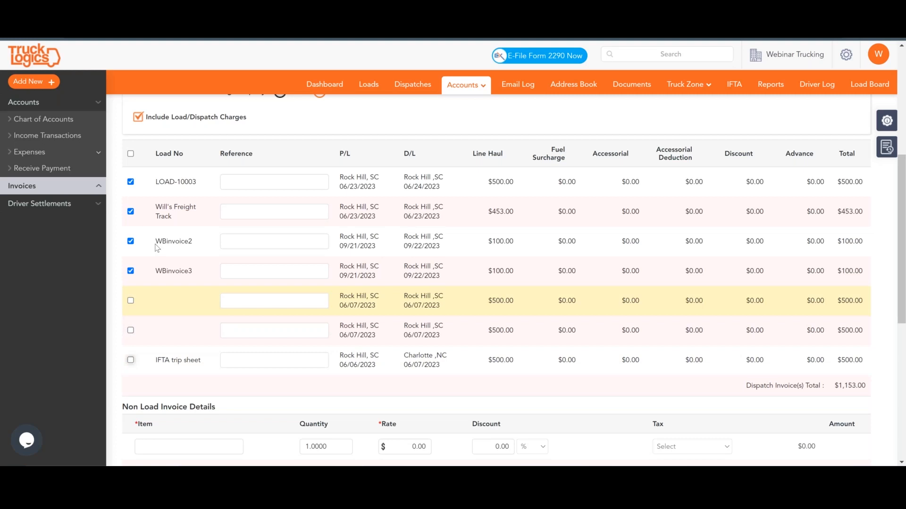
left_click(131, 211)
left_click(131, 182)
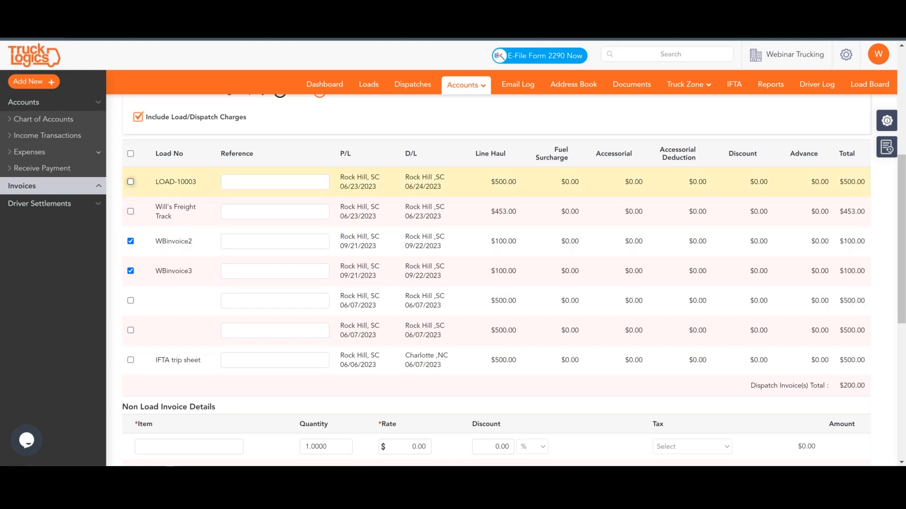
Review the invoice form and exclude the load/dispatch charges from the invoice.
scroll(252, 271, "up", 3)
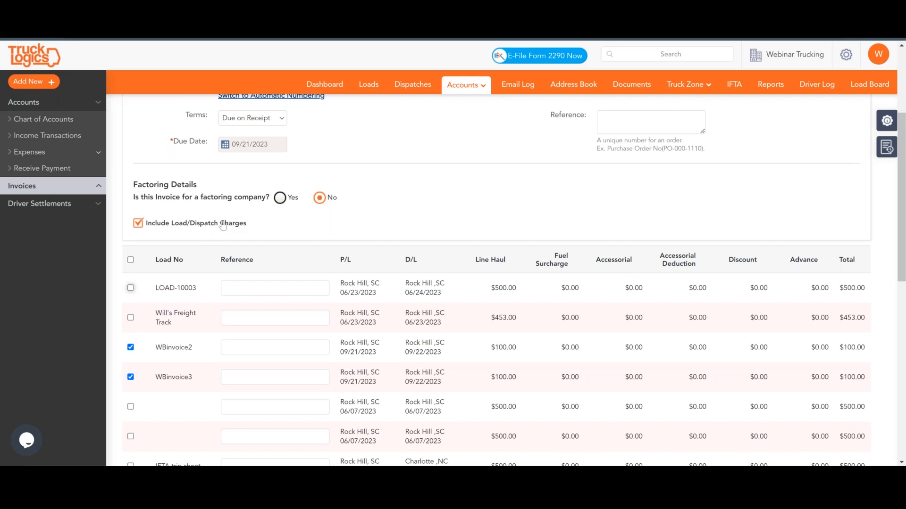
scroll(222, 226, "up", 3)
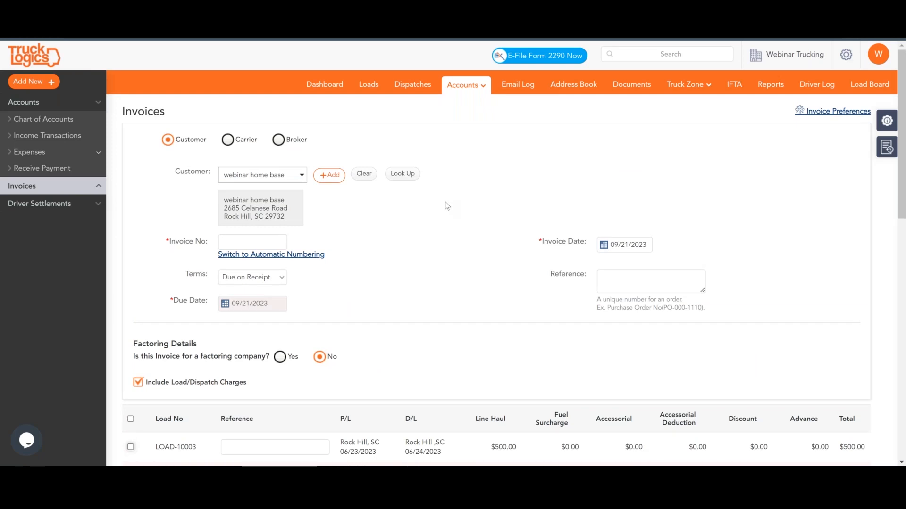
scroll(447, 206, "down", 3)
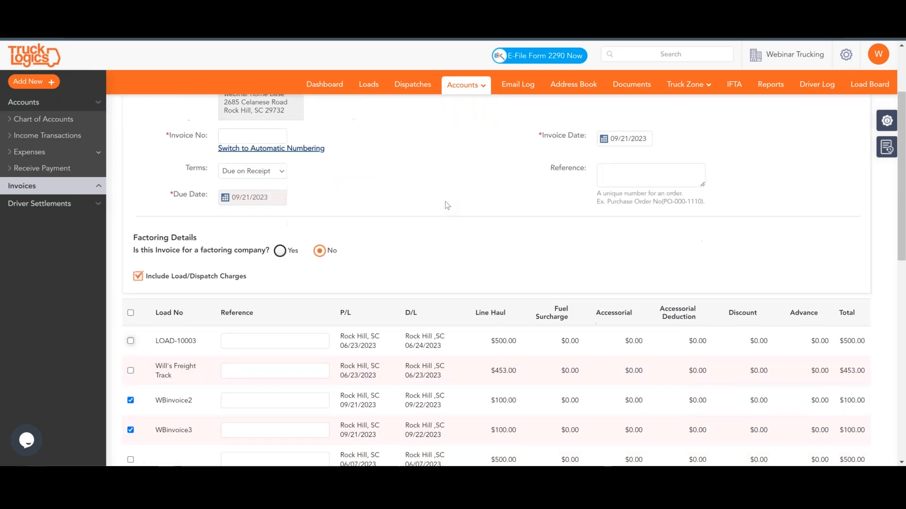
scroll(467, 220, "down", 3)
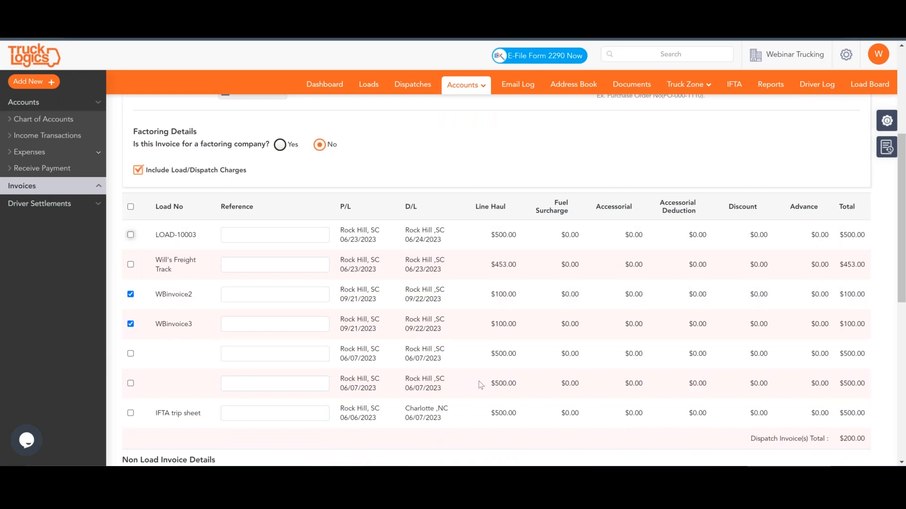
scroll(378, 236, "down", 1)
scroll(376, 283, "up", 4)
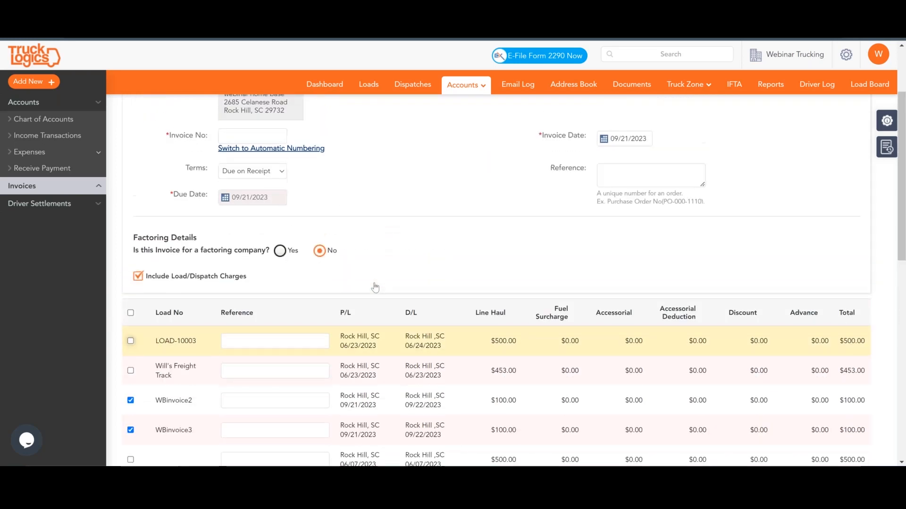
left_click(137, 279)
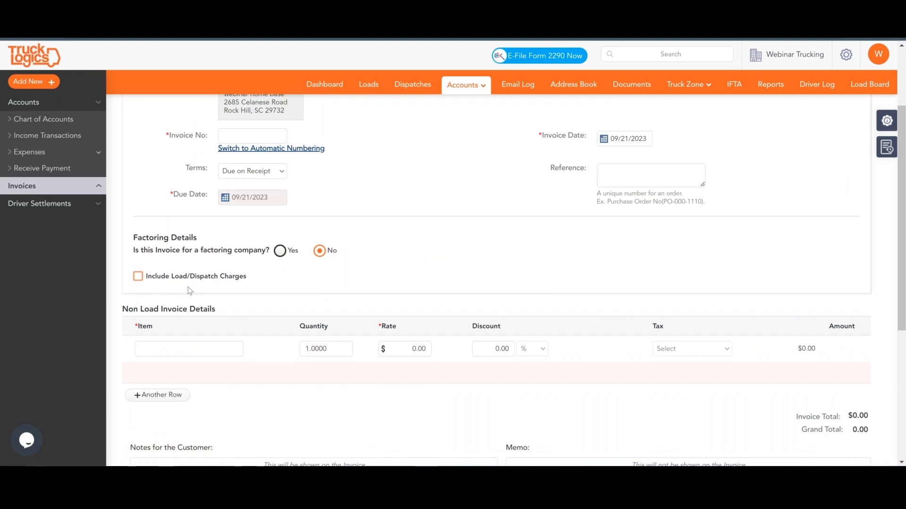
Include the load/dispatch charges in the invoice for webinar home base again.
scroll(382, 303, "up", 3)
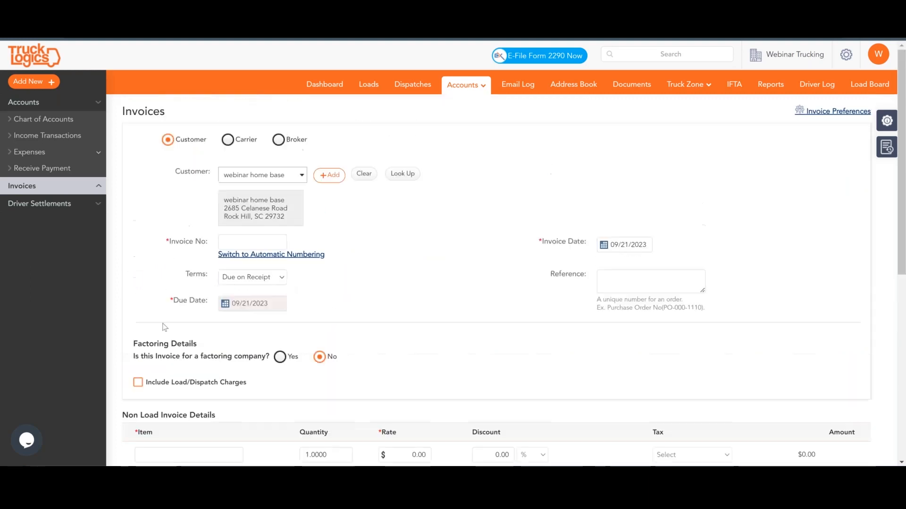
left_click(264, 242)
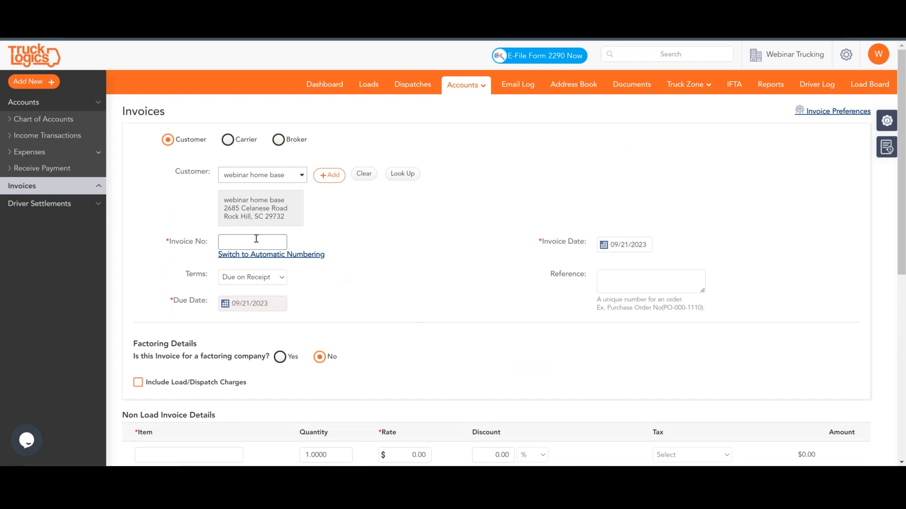
scroll(154, 217, "down", 1)
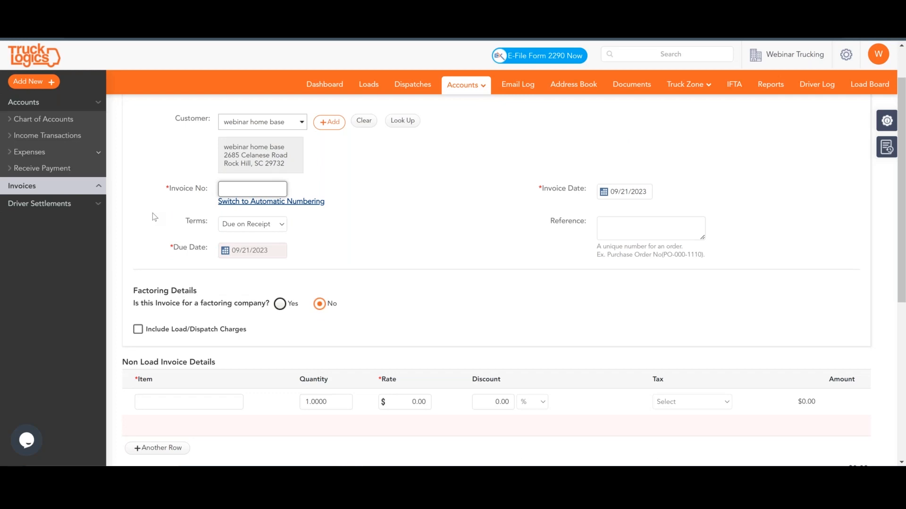
left_click(138, 329)
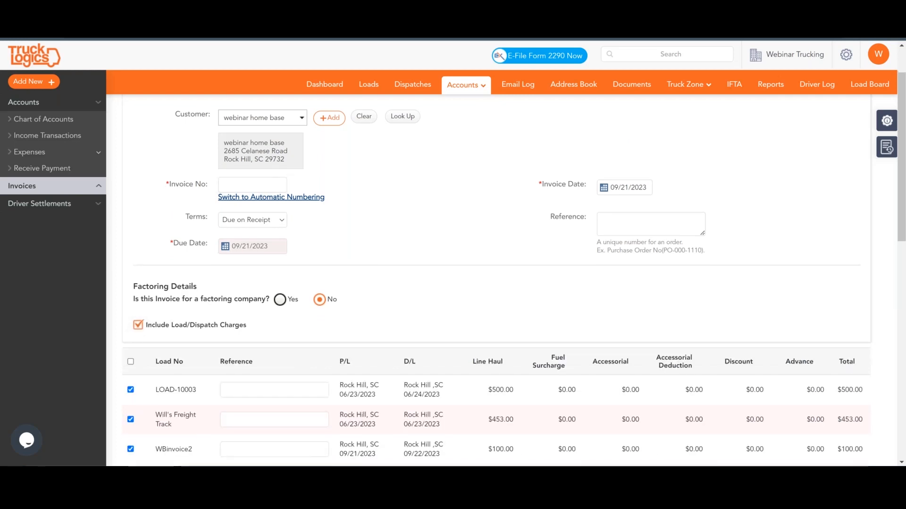
Exclude every load from the invoice except WBinvoice2 and WBinvoice3.
scroll(133, 307, "down", 2)
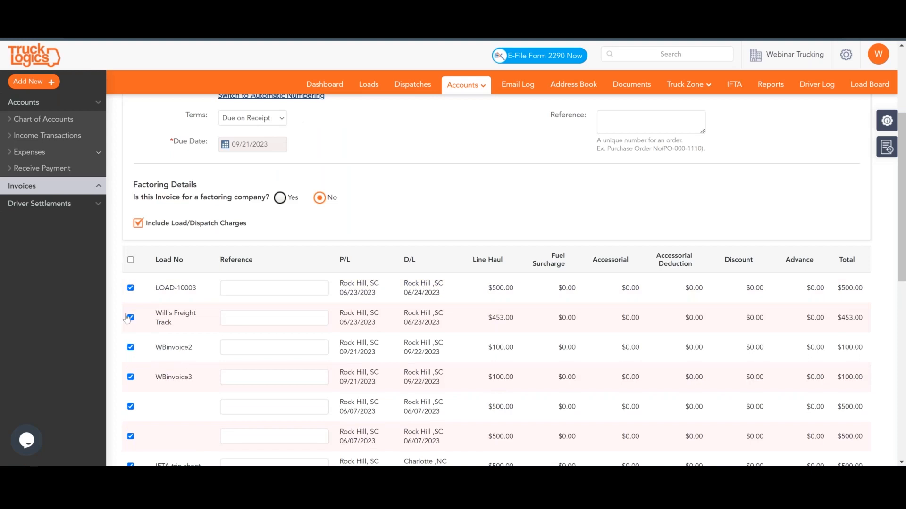
scroll(131, 330, "down", 1)
left_click(130, 324)
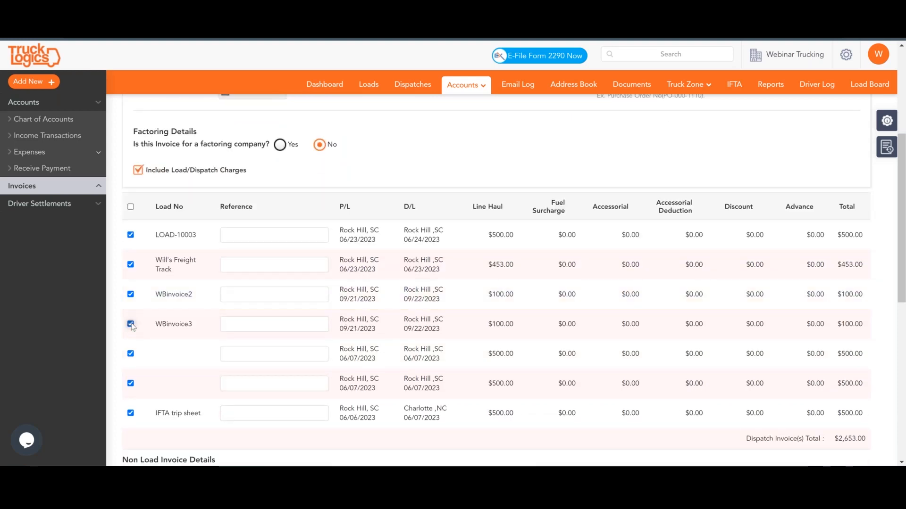
left_click(130, 324)
left_click(131, 354)
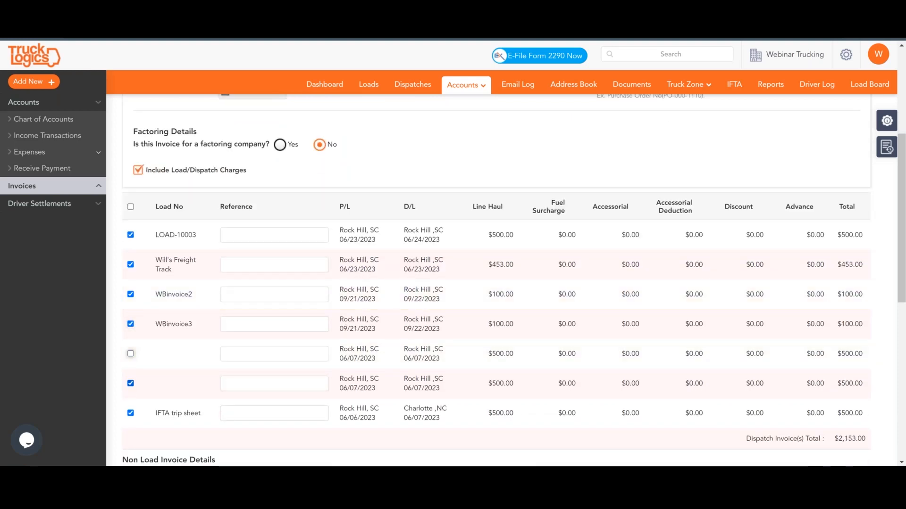
left_click(131, 383)
left_click(130, 412)
left_click(131, 235)
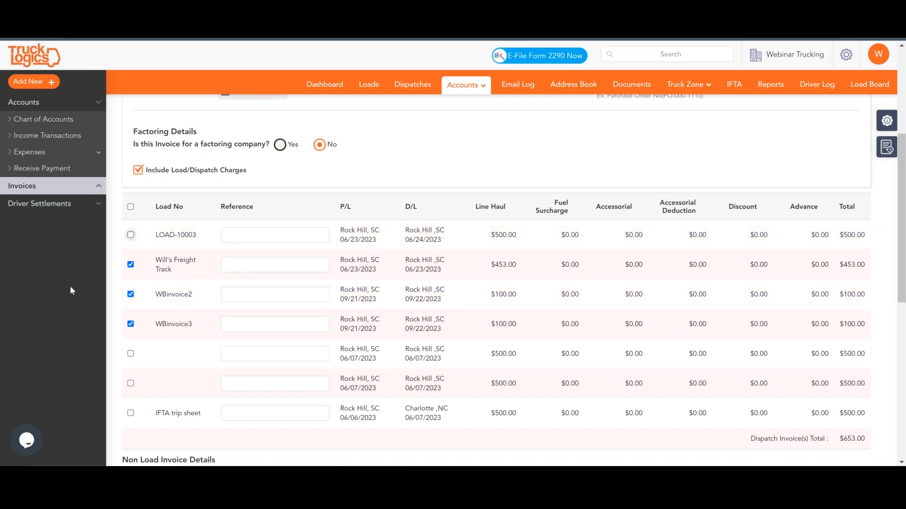
left_click(131, 264)
Add a non-load invoice item named paperwork fee with a rate of $50.
scroll(330, 274, "up", 3)
scroll(330, 278, "down", 10)
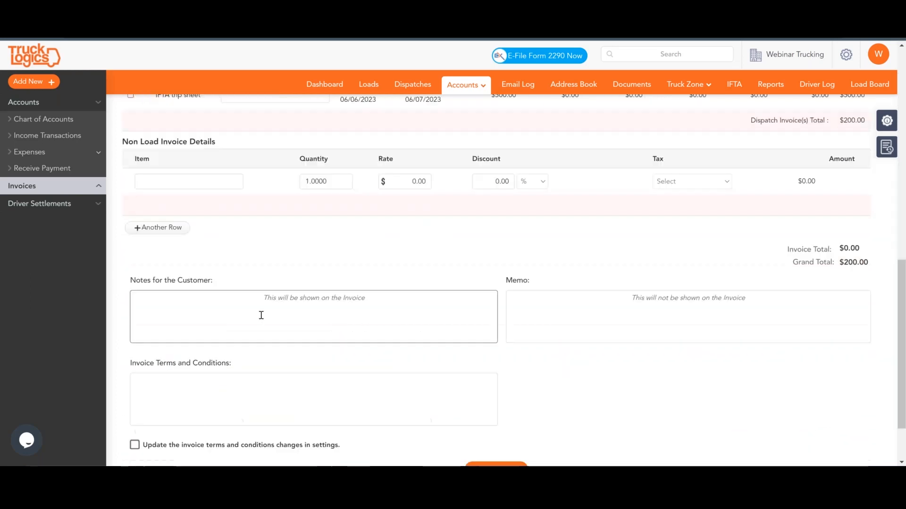
scroll(226, 264, "up", 2)
left_click(215, 293)
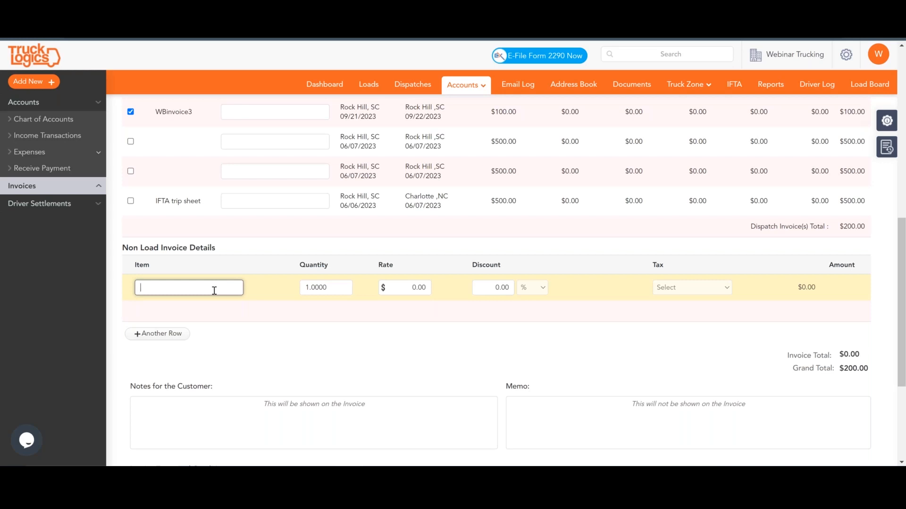
type("paperwork fee")
left_click(425, 288)
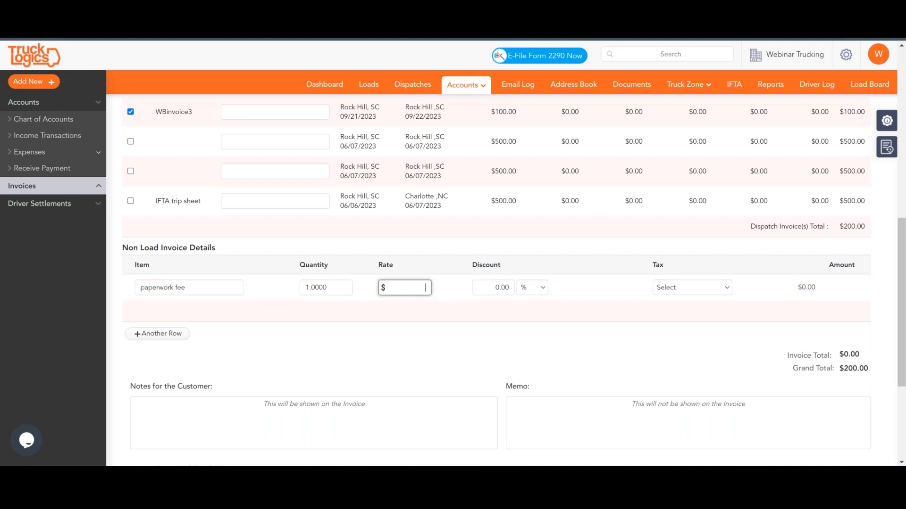
type("50")
left_click(479, 245)
left_click(670, 289)
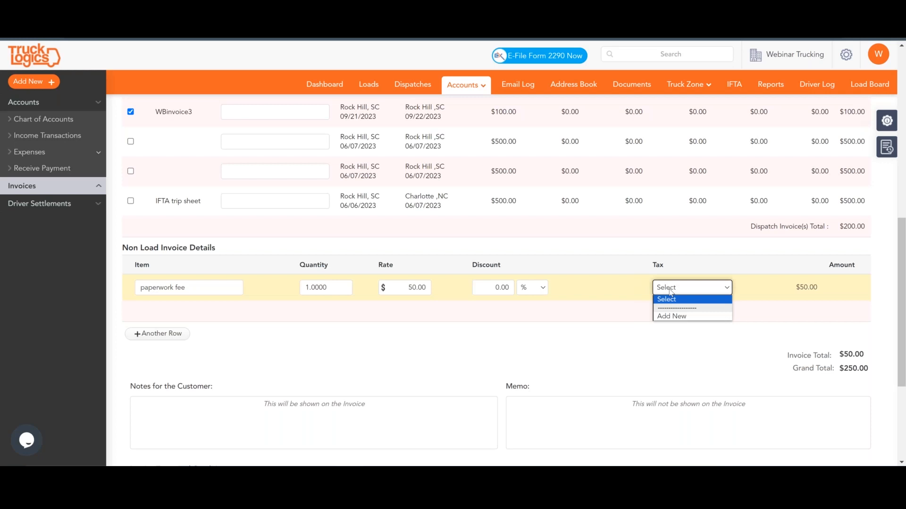
left_click(690, 317)
left_click(392, 124)
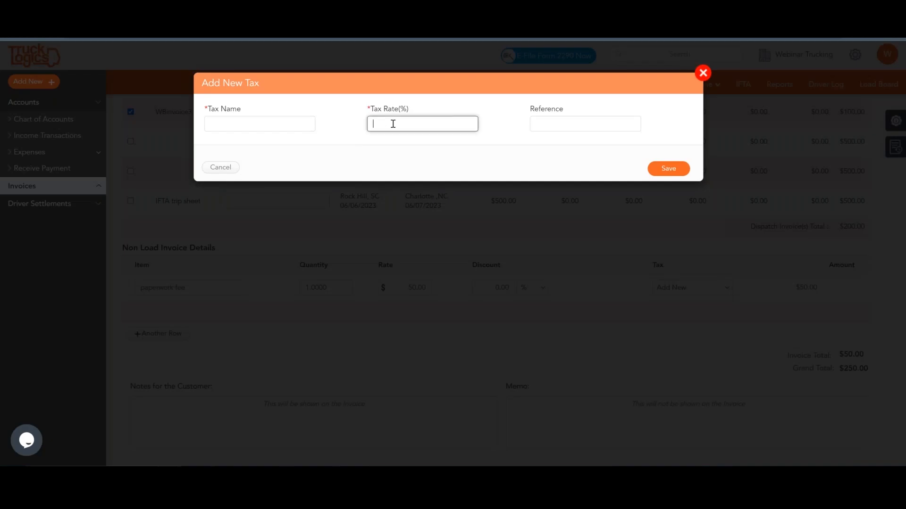
left_click(265, 131)
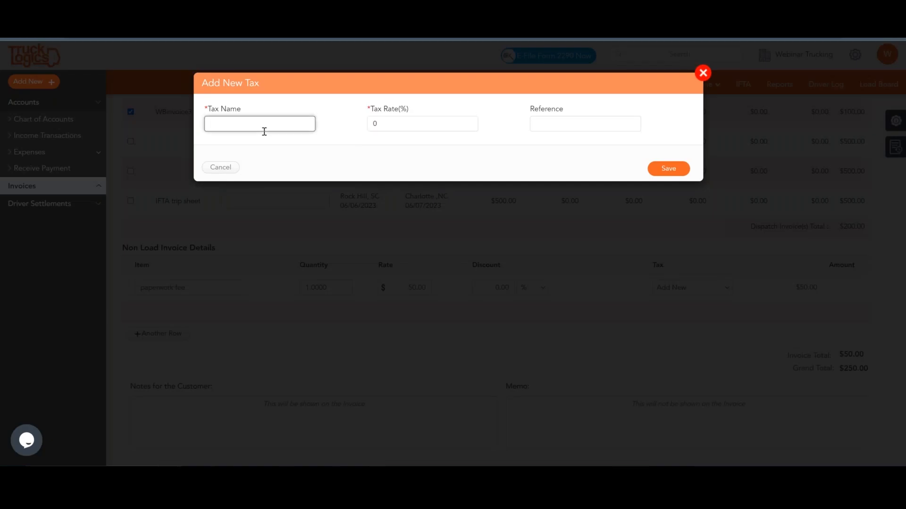
left_click(399, 130)
left_click(557, 127)
left_click(703, 73)
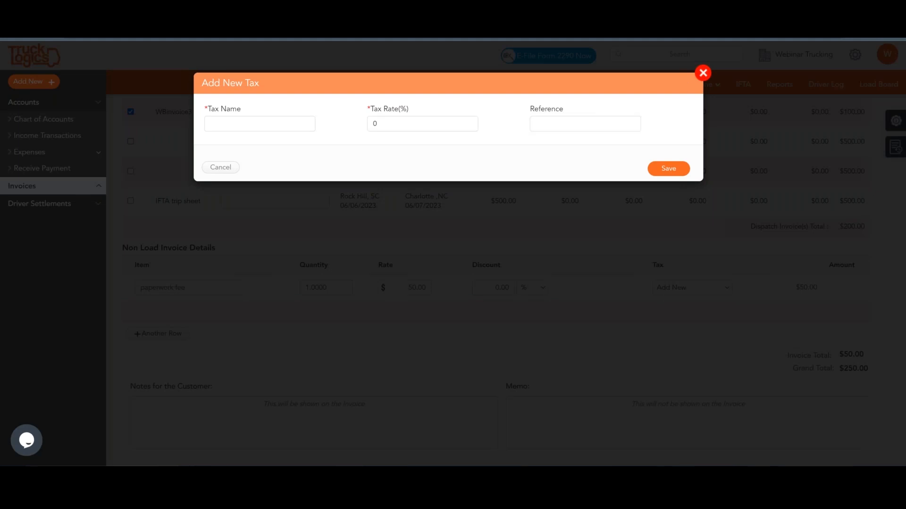
Create a new tax named SC Tax with a rate of 2.5% for the paperwork fee.
left_click(729, 288)
left_click(679, 316)
left_click(243, 125)
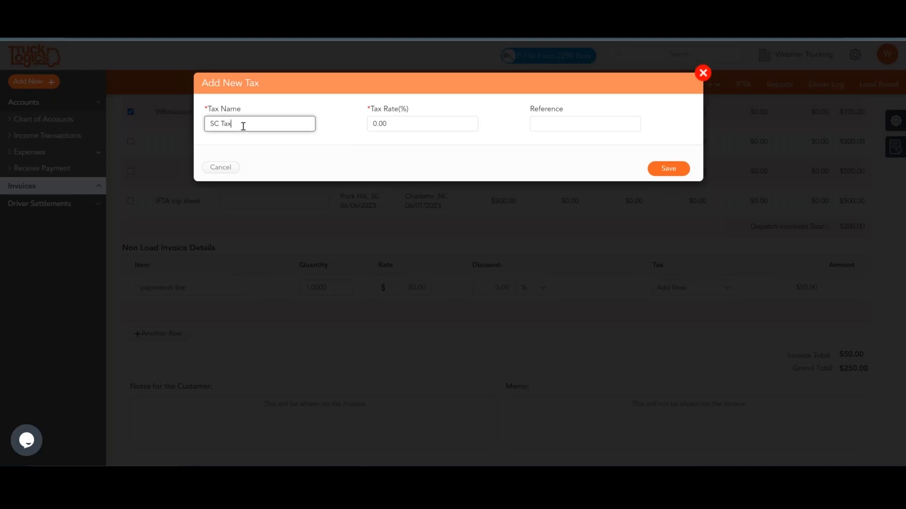
left_click(400, 121)
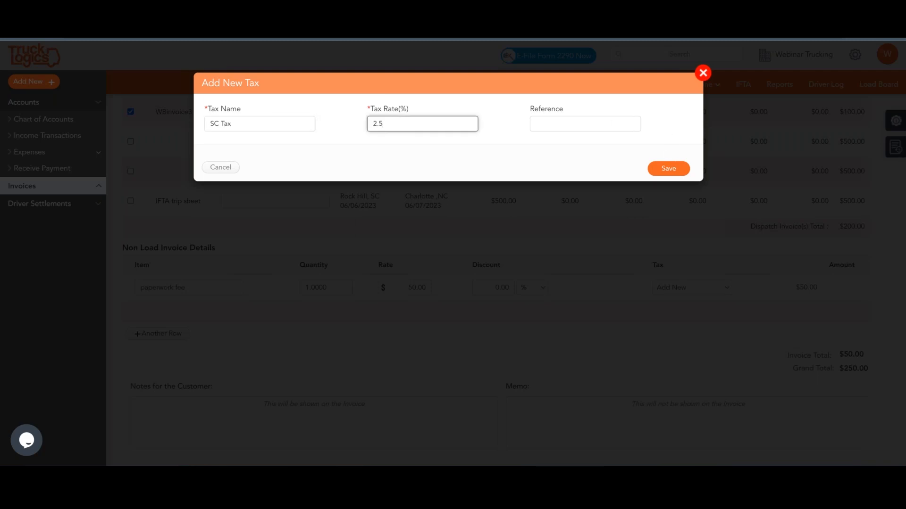
left_click(672, 165)
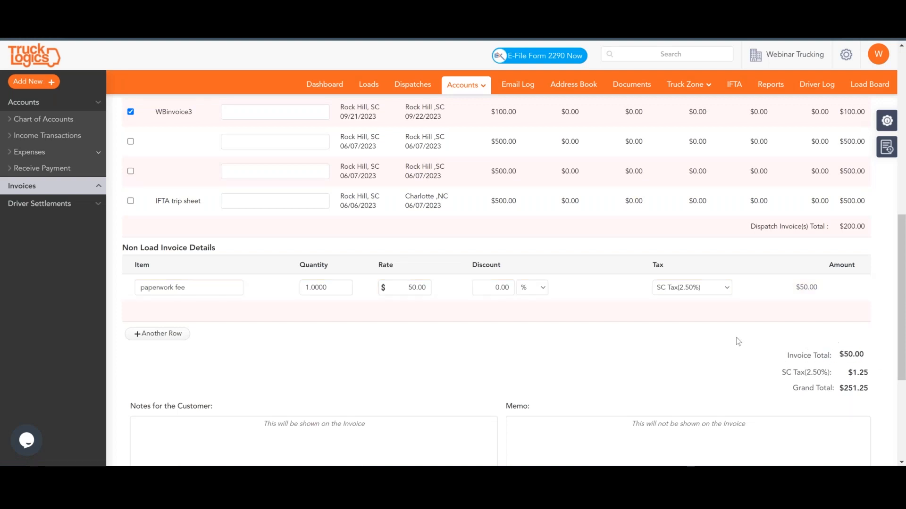
Examine the selected loads, the paperwork fee, the tax amount and the grand total of the invoice.
scroll(364, 340, "up", 2)
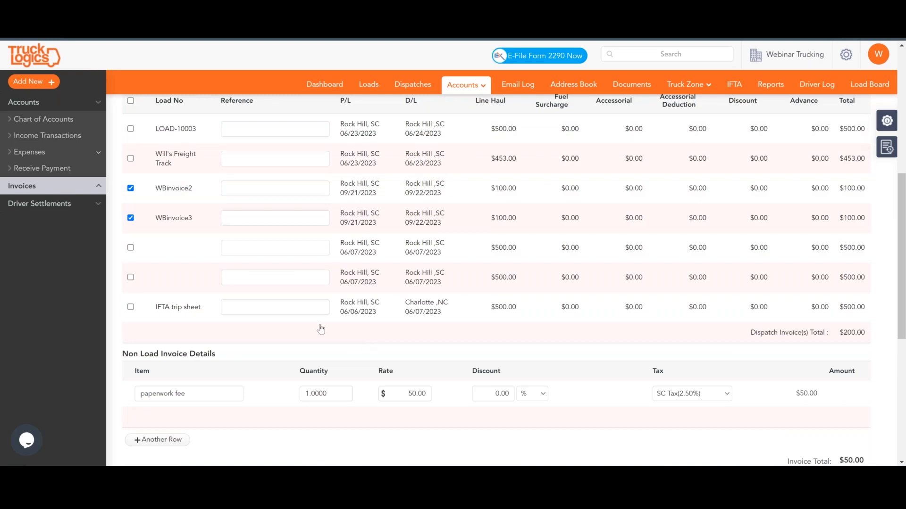
scroll(340, 359, "down", 1)
scroll(811, 378, "down", 1)
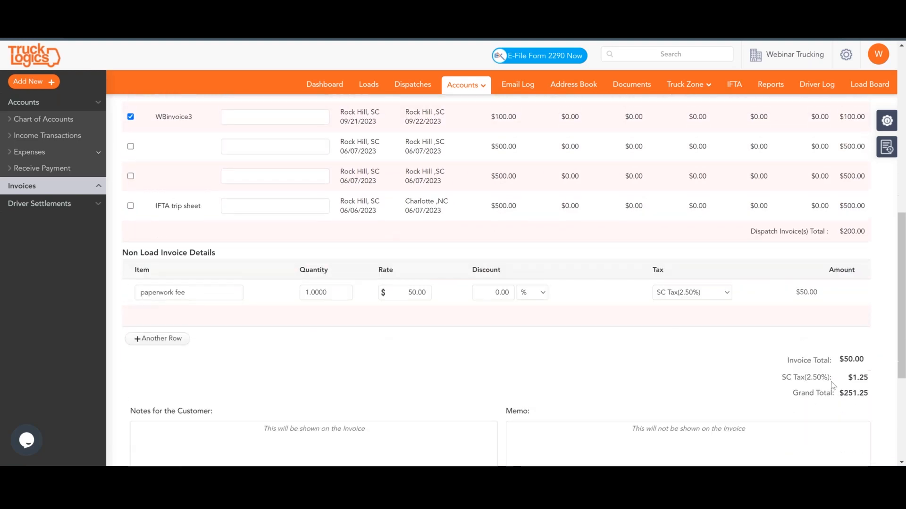
scroll(176, 312, "up", 1)
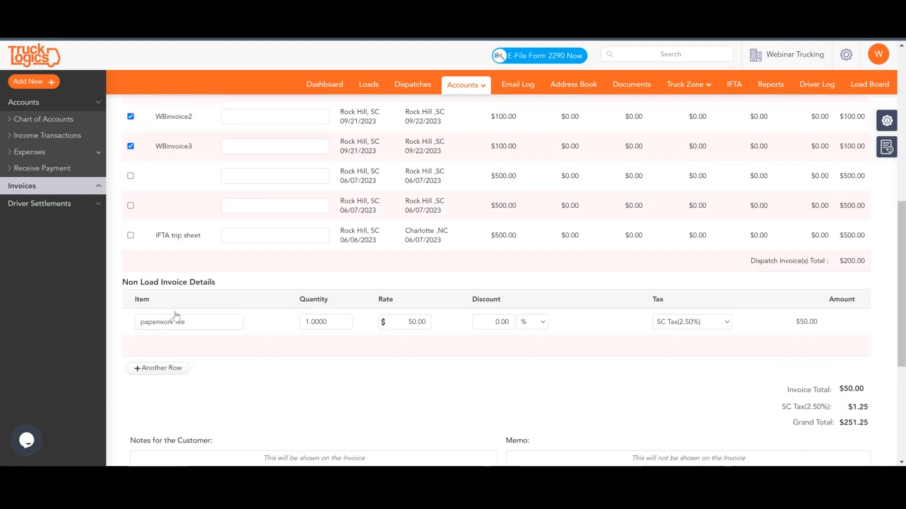
scroll(492, 161, "down", 1)
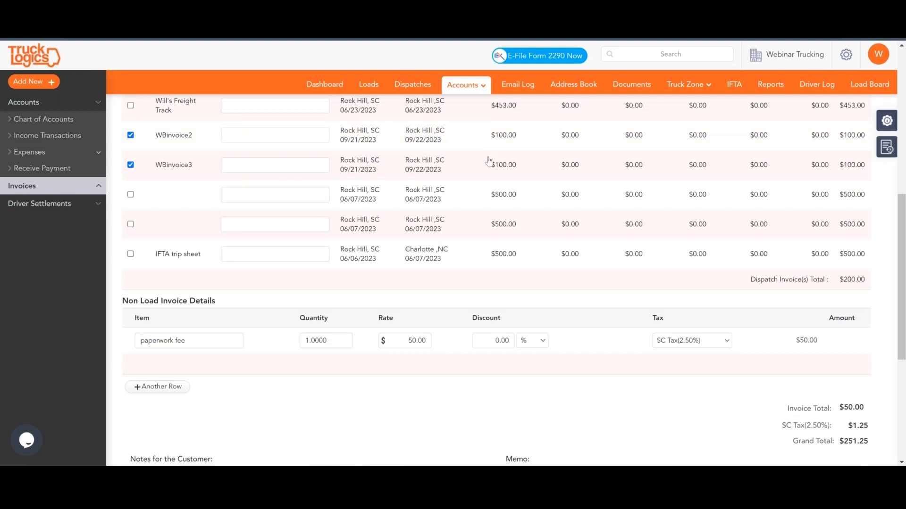
left_click_drag(849, 373, 873, 371)
left_click(733, 325)
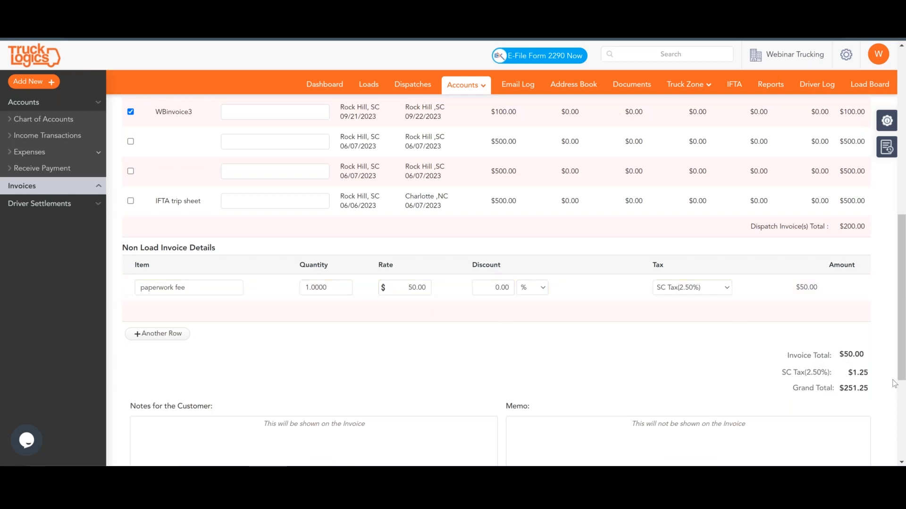
left_click_drag(807, 388, 868, 392)
left_click(869, 392)
Mark the invoice as being for a factoring company and choose webinar factoring.
scroll(467, 373, "up", 6)
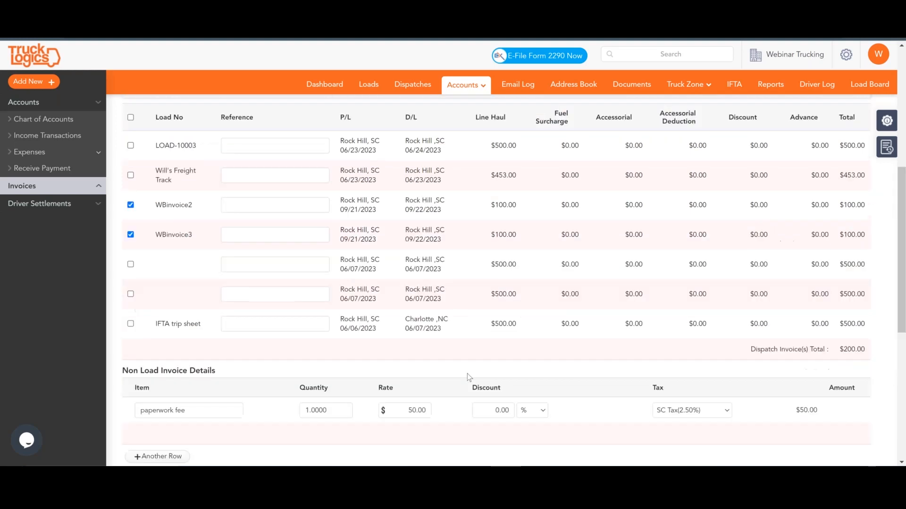
scroll(414, 317, "up", 3)
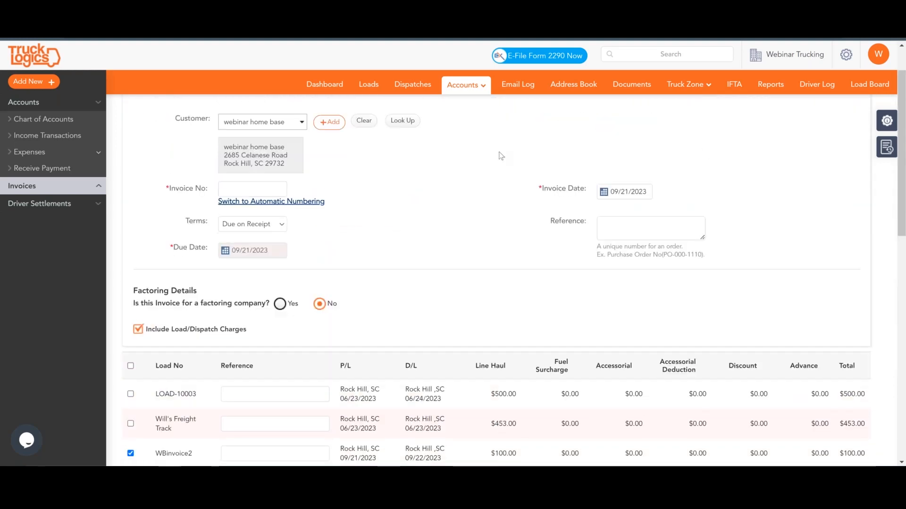
scroll(424, 165, "down", 2)
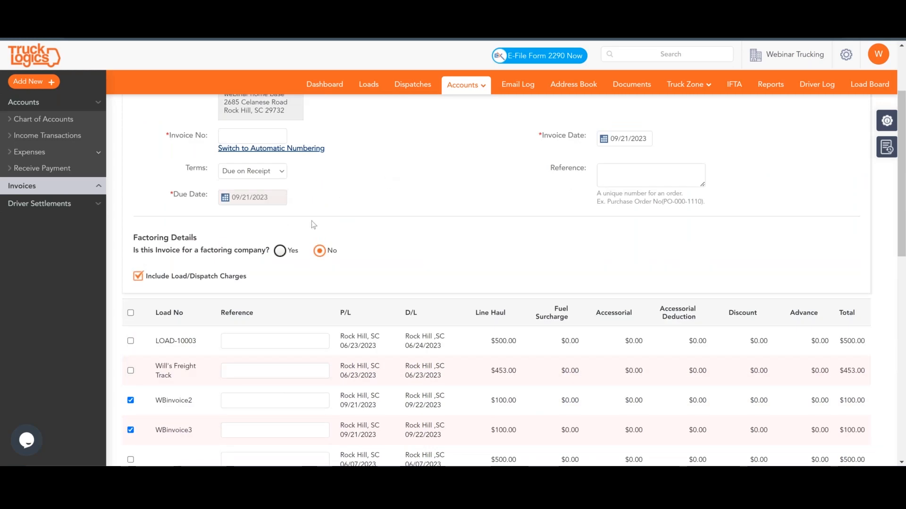
left_click(279, 252)
left_click(292, 301)
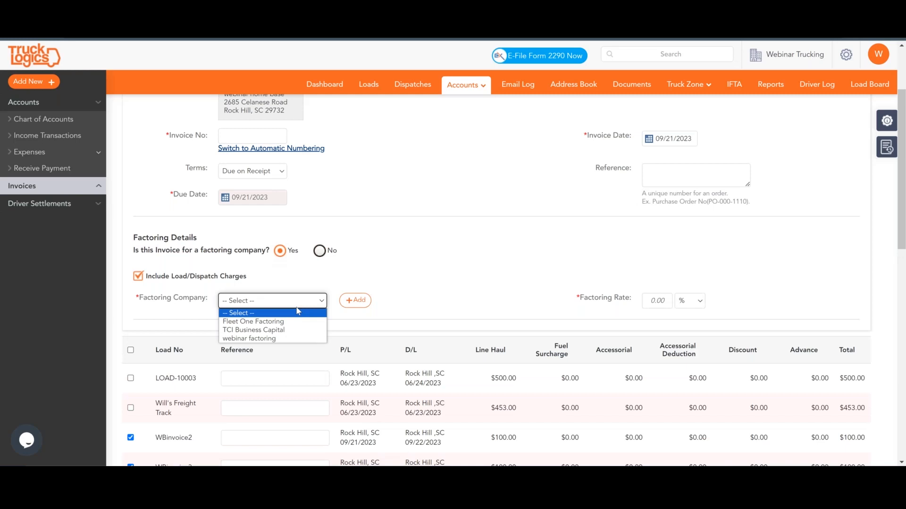
left_click(270, 338)
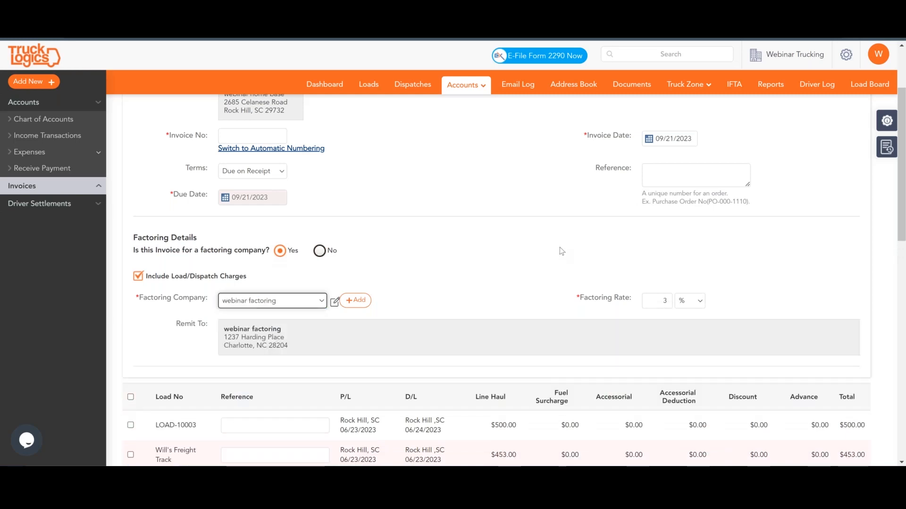
Set the invoice number to WBinvoice4.
scroll(445, 215, "down", 10)
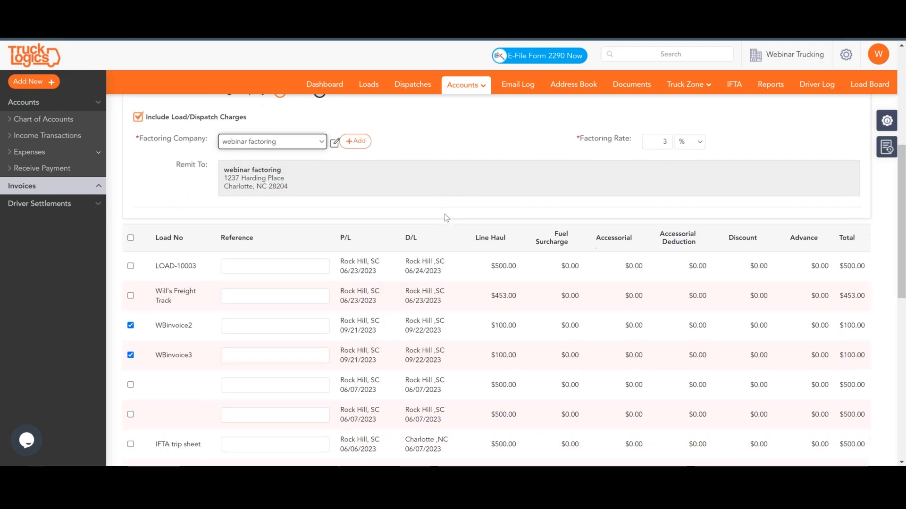
scroll(260, 275, "up", 15)
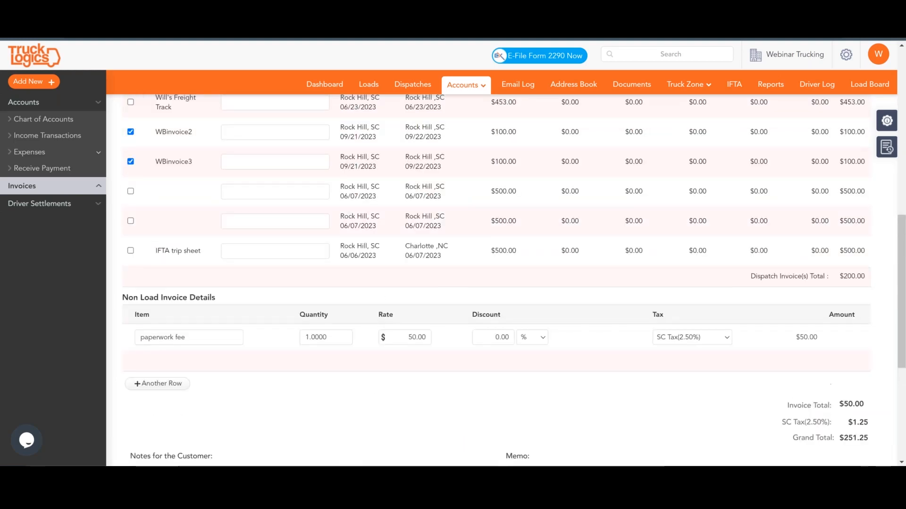
left_click(243, 237)
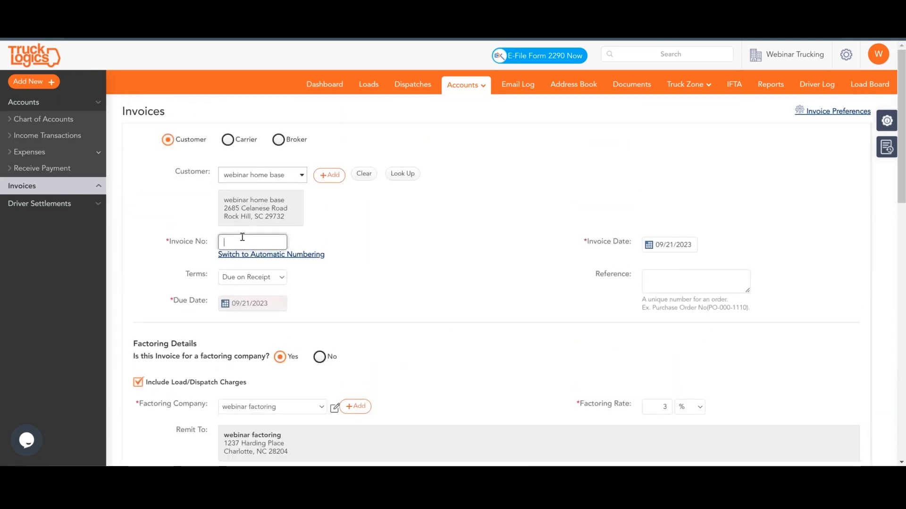
type("WB")
left_click(417, 256)
Generate the invoice, finalize it and review its dispatch charges and non-load details.
scroll(418, 255, "down", 8)
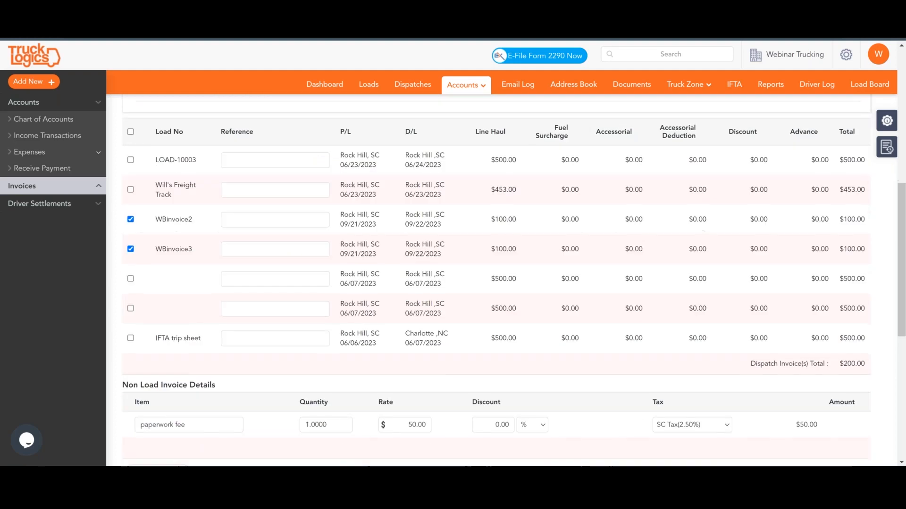
scroll(616, 364, "down", 7)
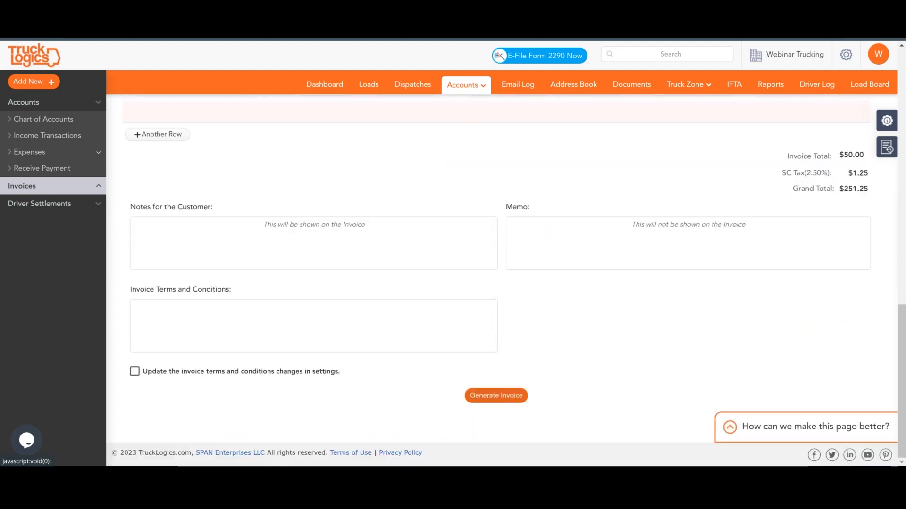
left_click(493, 395)
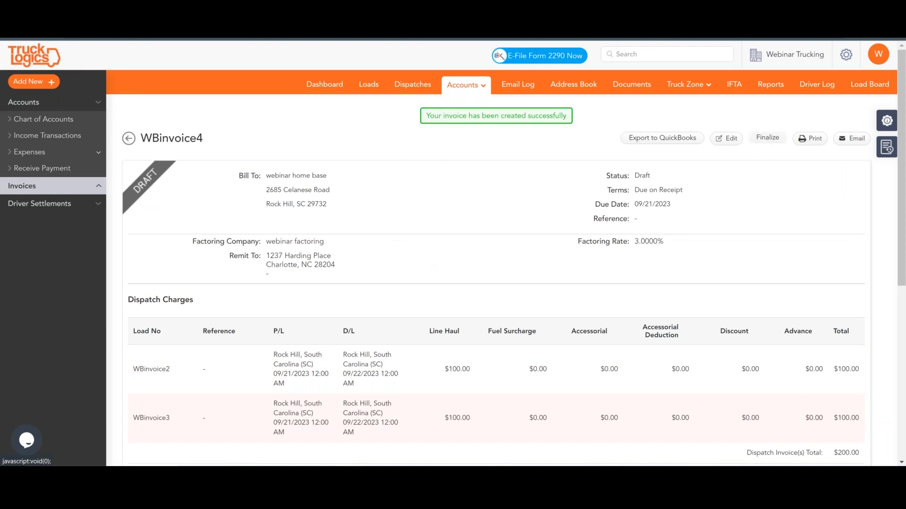
left_click(761, 140)
scroll(483, 207, "down", 3)
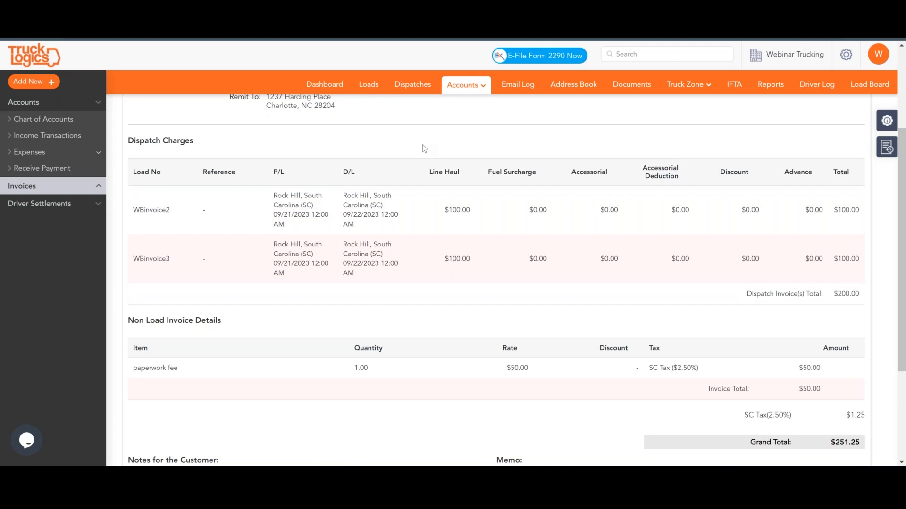
Check the totals of finalized invoice WBinvoice4, open its payment receipt form and review the factoring company and payment details.
scroll(399, 231, "down", 2)
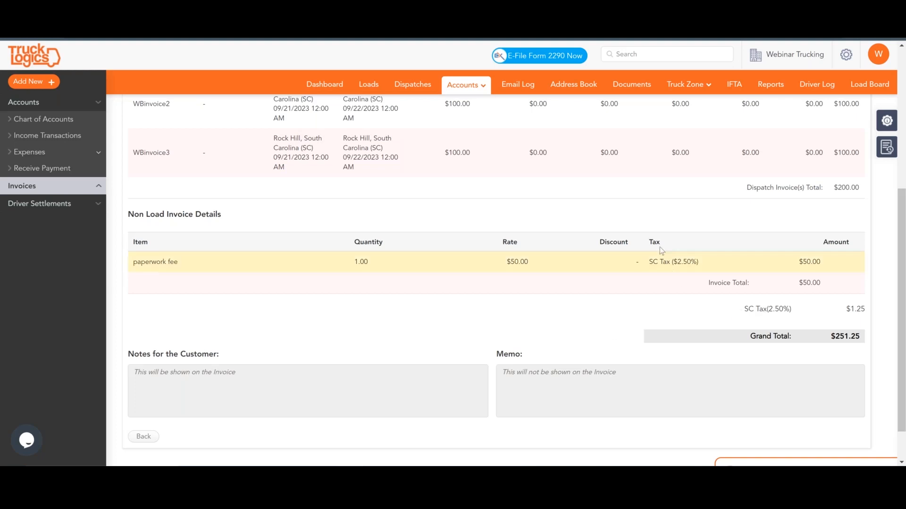
scroll(813, 290, "down", 2)
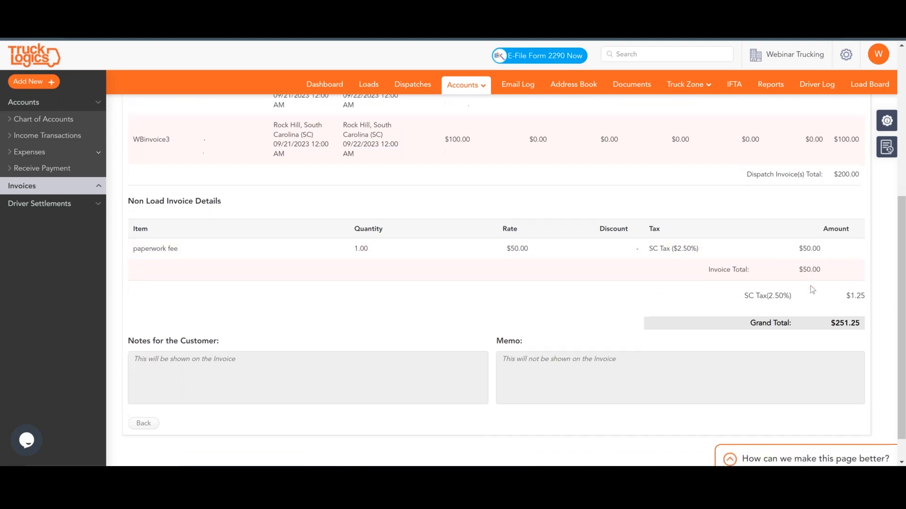
scroll(485, 285, "up", 1)
scroll(486, 288, "up", 5)
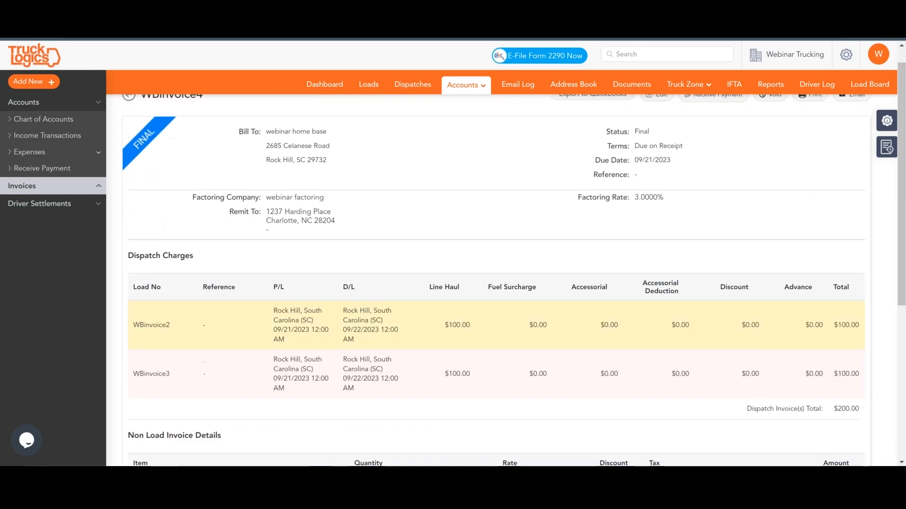
left_click(716, 118)
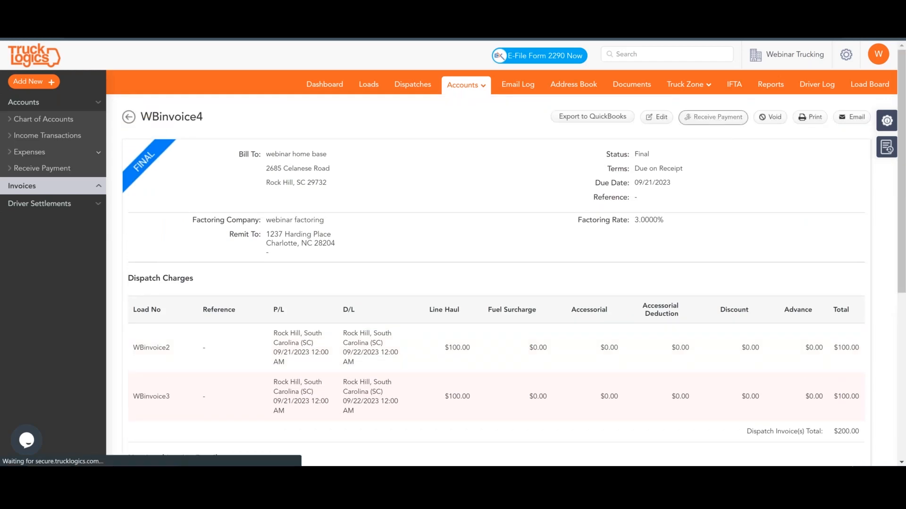
triple_click(284, 168)
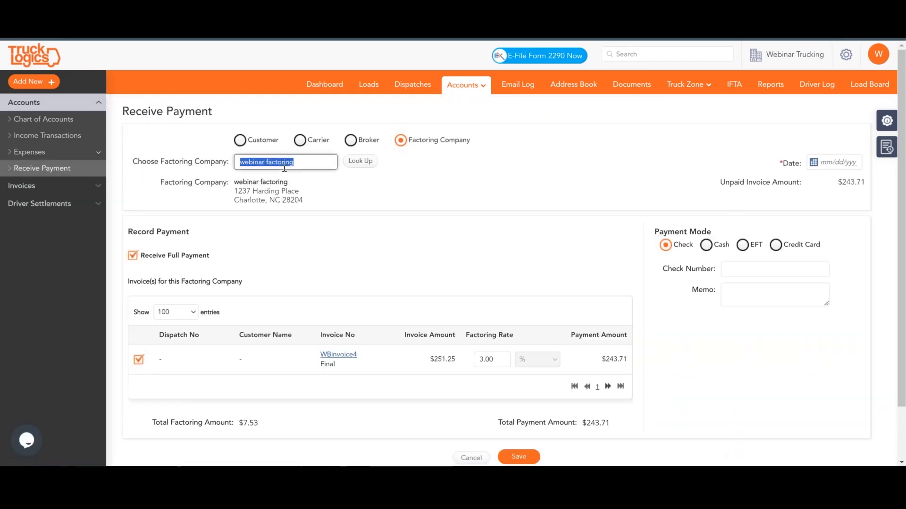
left_click(390, 244)
scroll(390, 244, "down", 2)
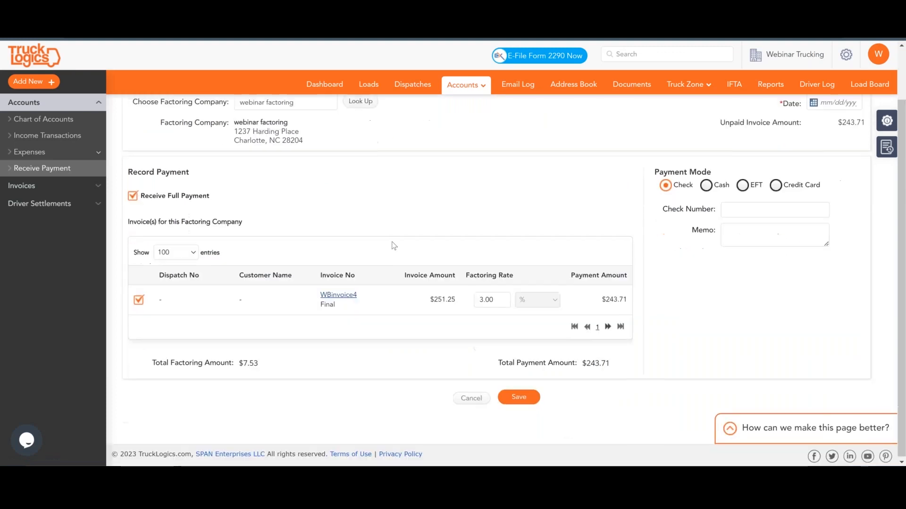
scroll(669, 256, "up", 2)
Date the factoring payment 09/26/2023 and save it as received in full.
left_click(834, 162)
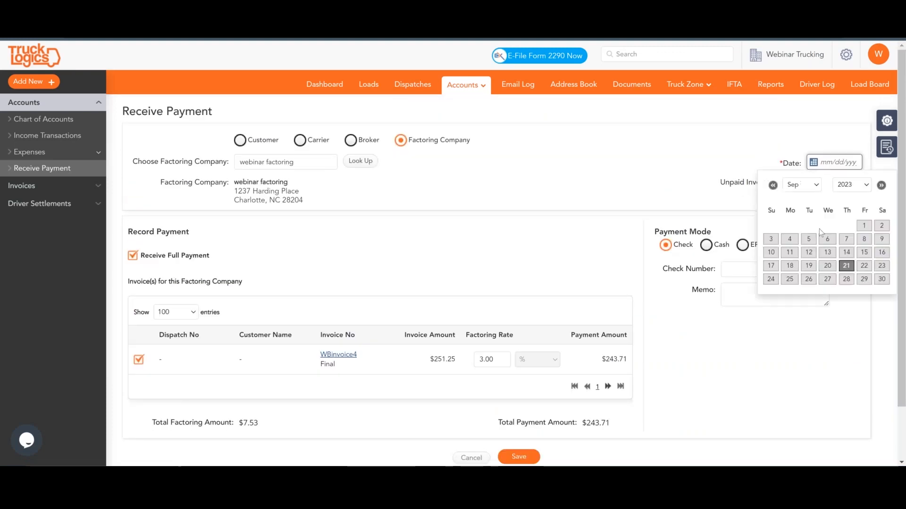
left_click(809, 279)
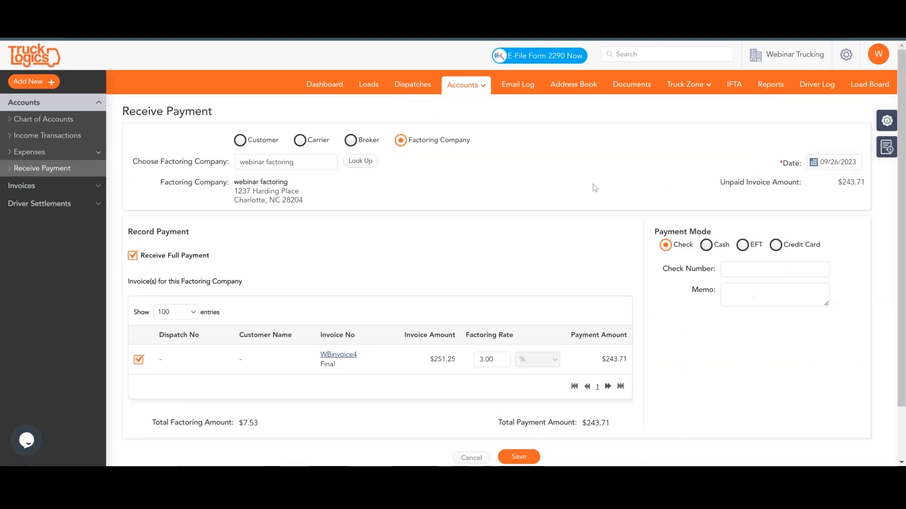
scroll(555, 208, "down", 2)
left_click(525, 397)
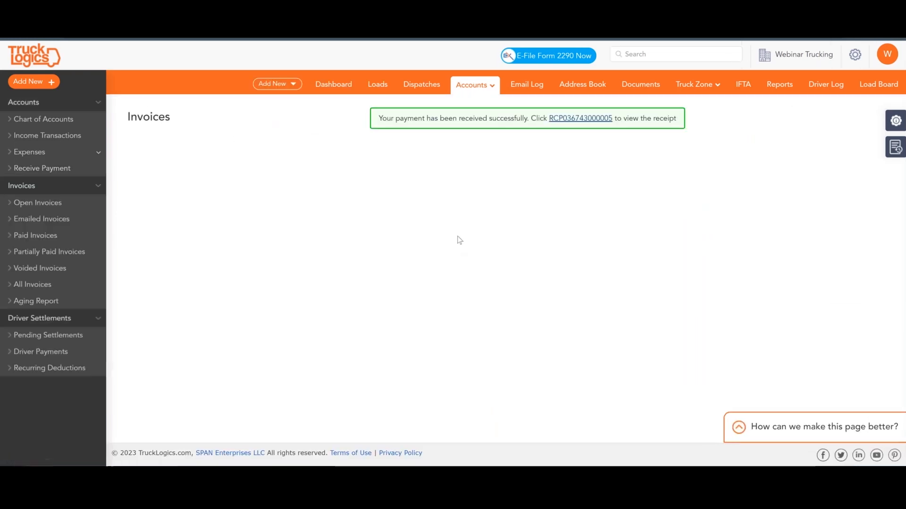
Search the expense transactions for the period 09/24/2023 to 09/30/2023.
left_click(412, 85)
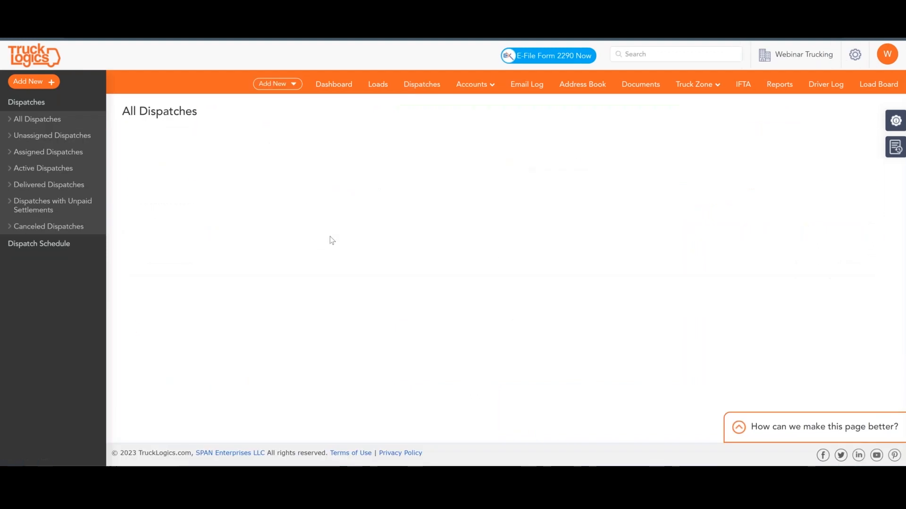
mouse_move(476, 87)
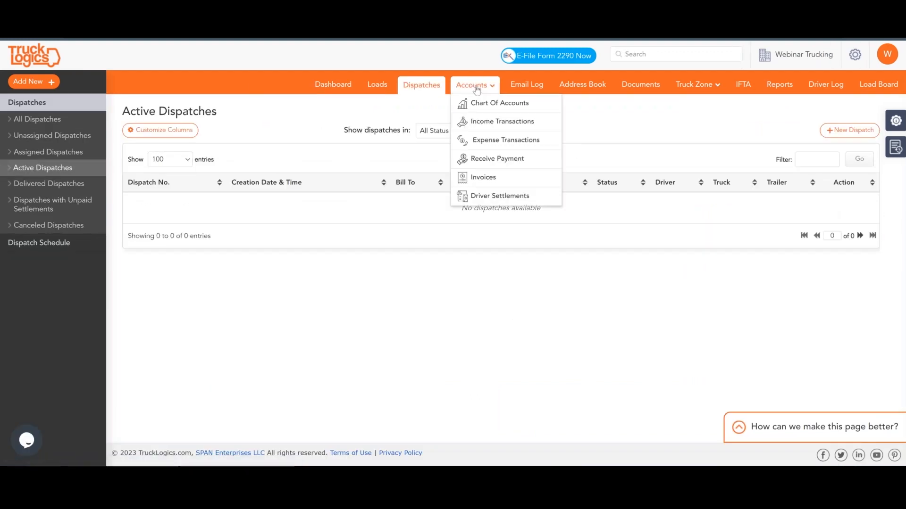
left_click(485, 141)
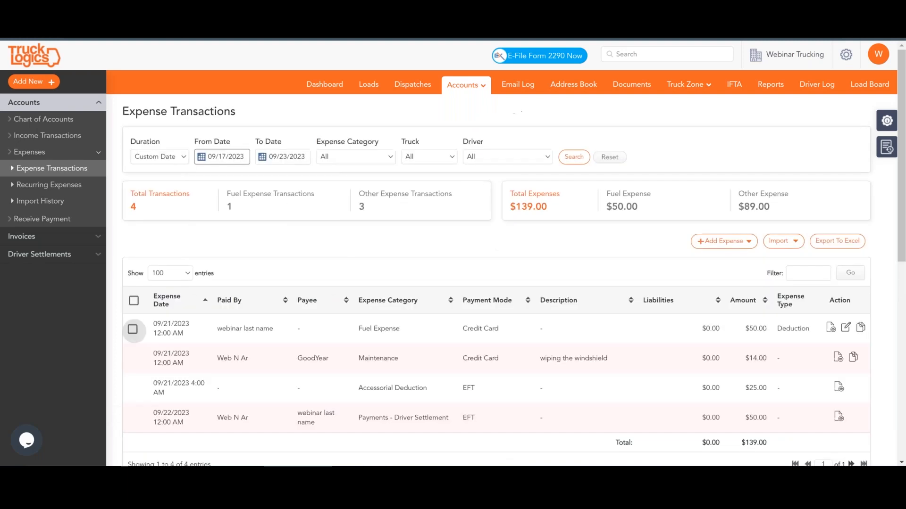
left_click(218, 157)
left_click(208, 273)
left_click(283, 157)
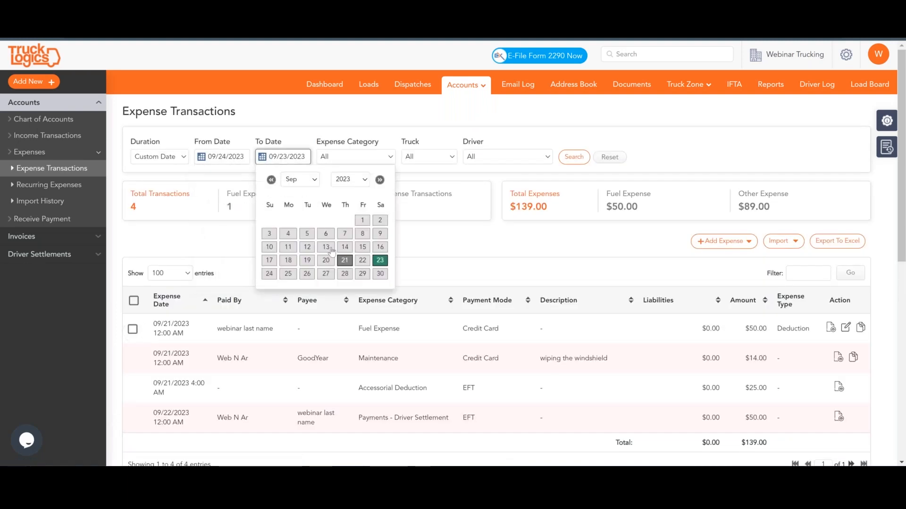
left_click(380, 273)
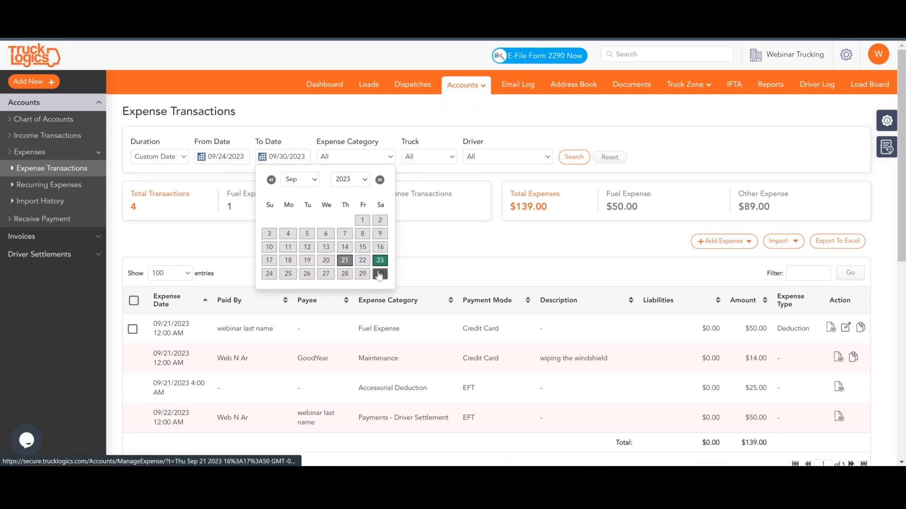
left_click(573, 157)
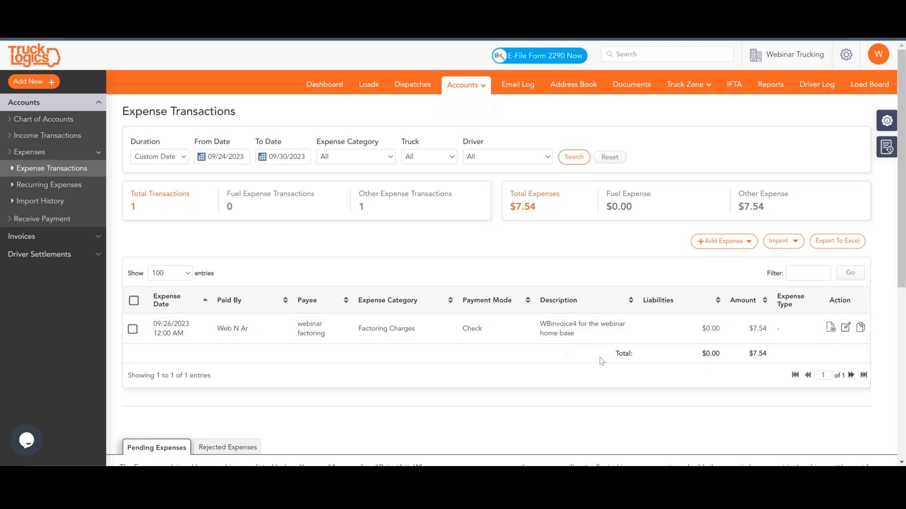
Search the income transactions for the period 09/24/2023 to 09/30/2023.
left_click(469, 85)
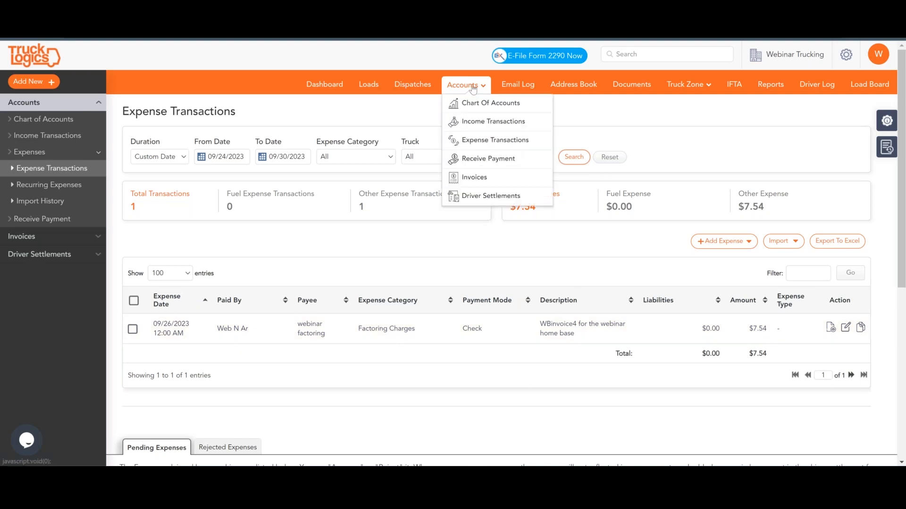
left_click(467, 124)
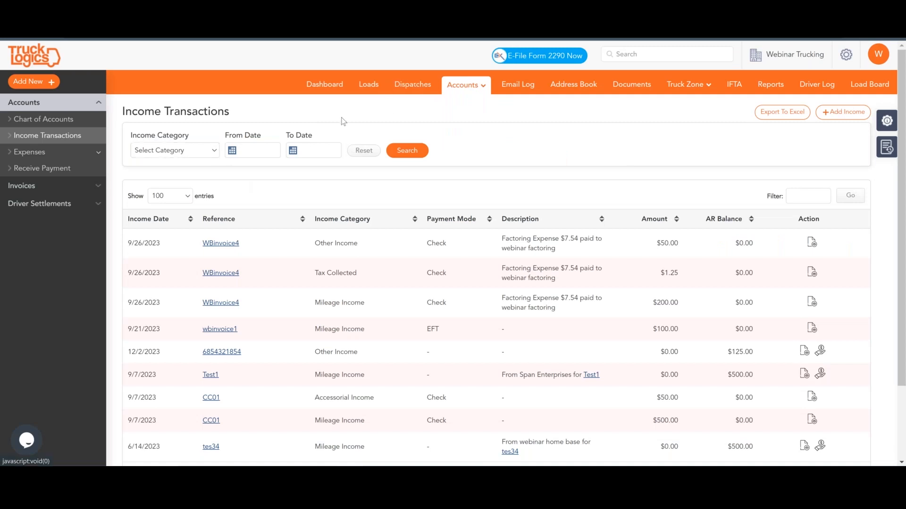
left_click(257, 151)
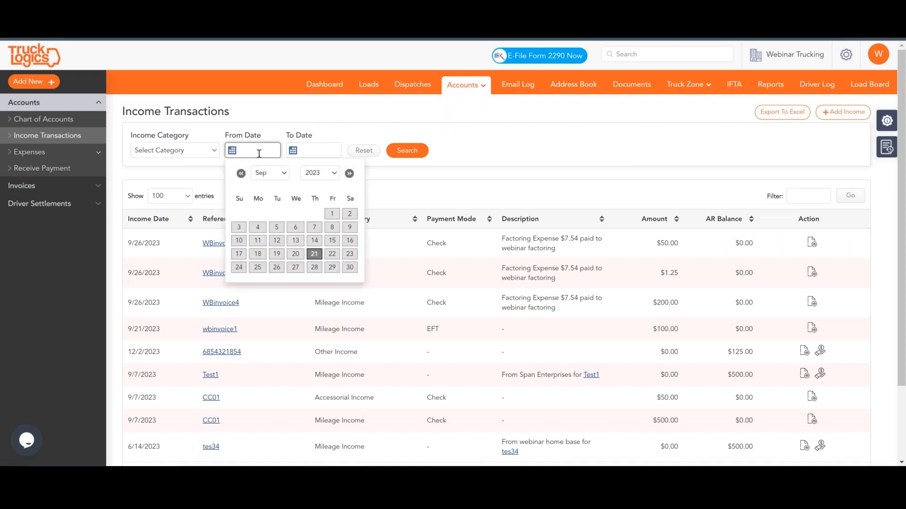
left_click(238, 267)
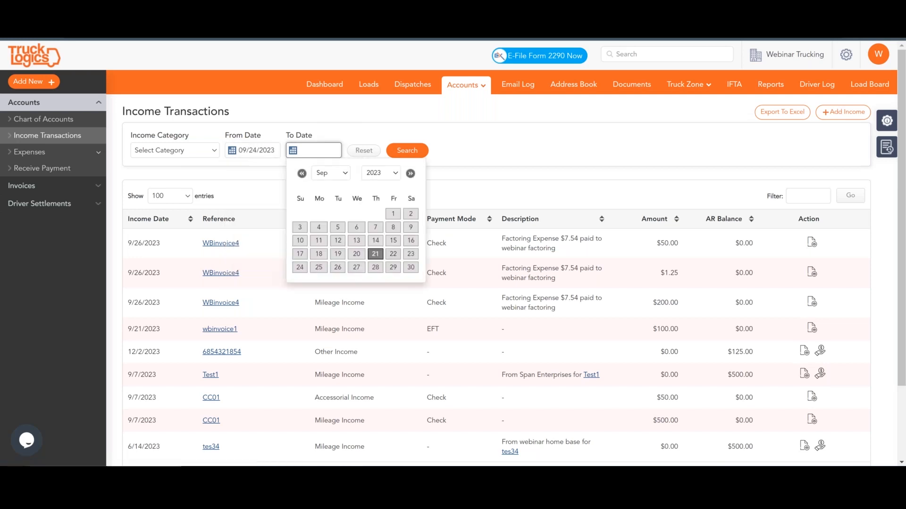
left_click(410, 264)
left_click(403, 151)
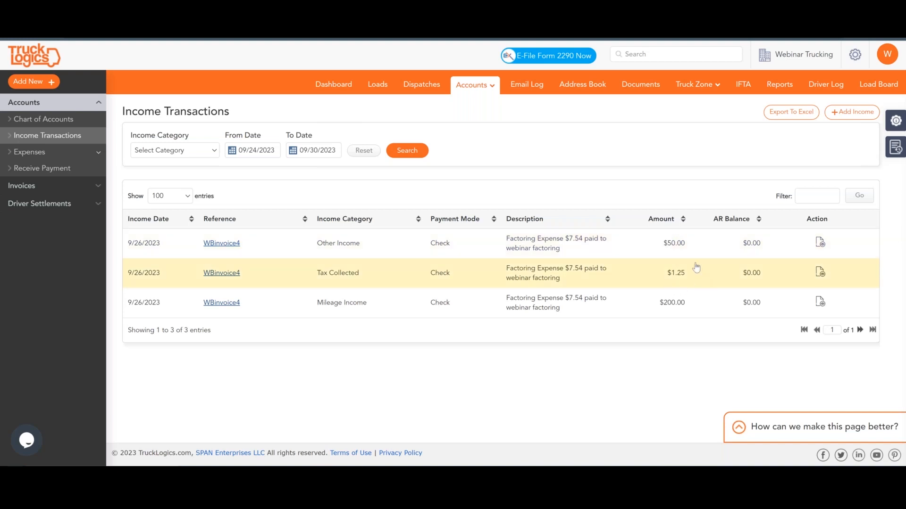
Find dispatch wbinvoice2 among all dispatches, open its driver settlement and look through the charge sections.
left_click(472, 85)
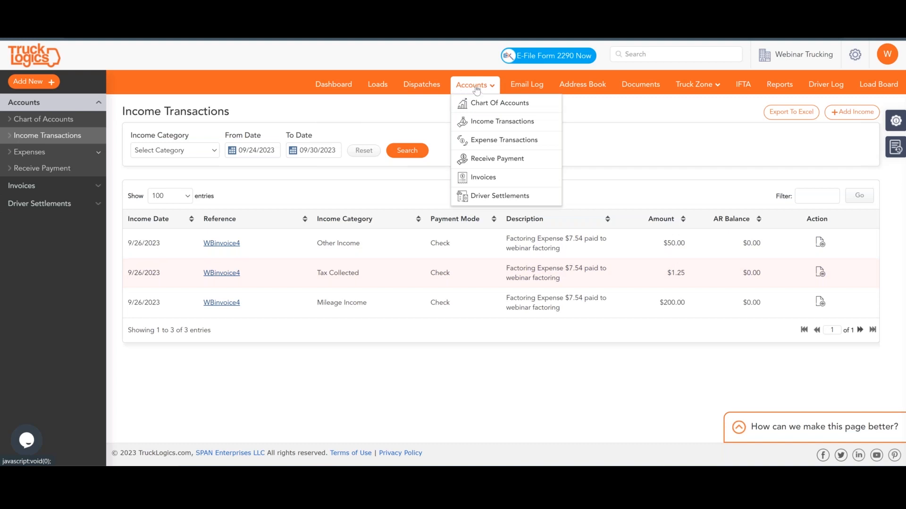
mouse_move(473, 89)
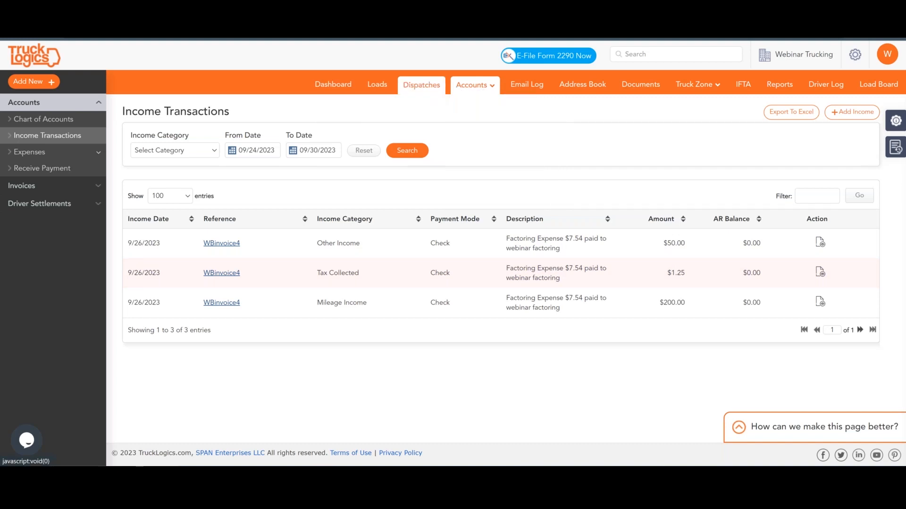
left_click(421, 85)
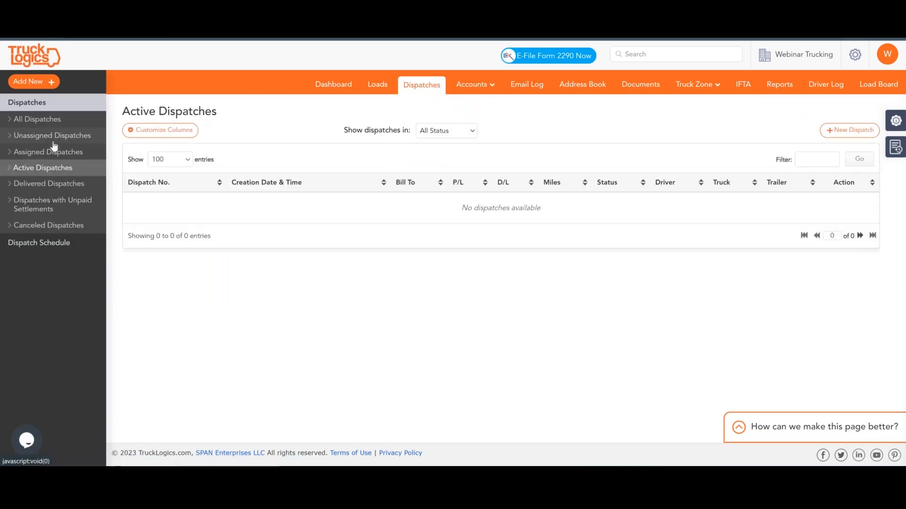
left_click(49, 123)
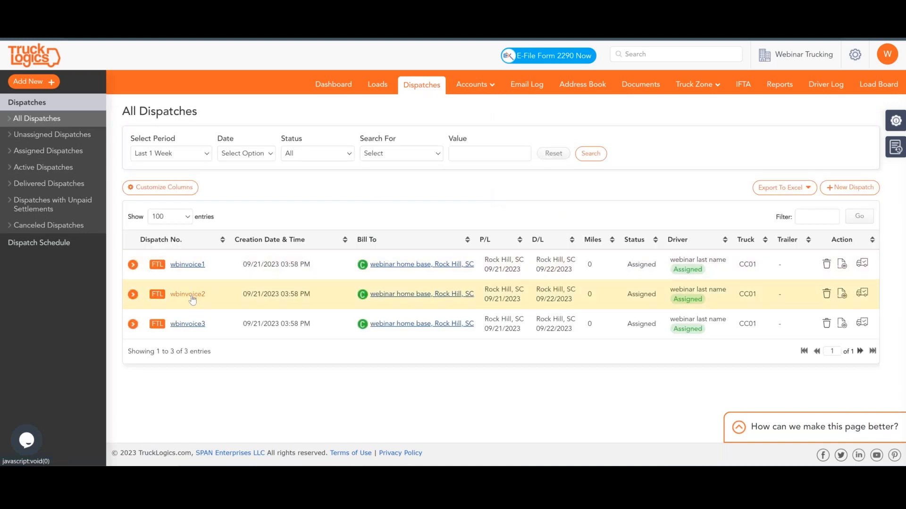
left_click(191, 295)
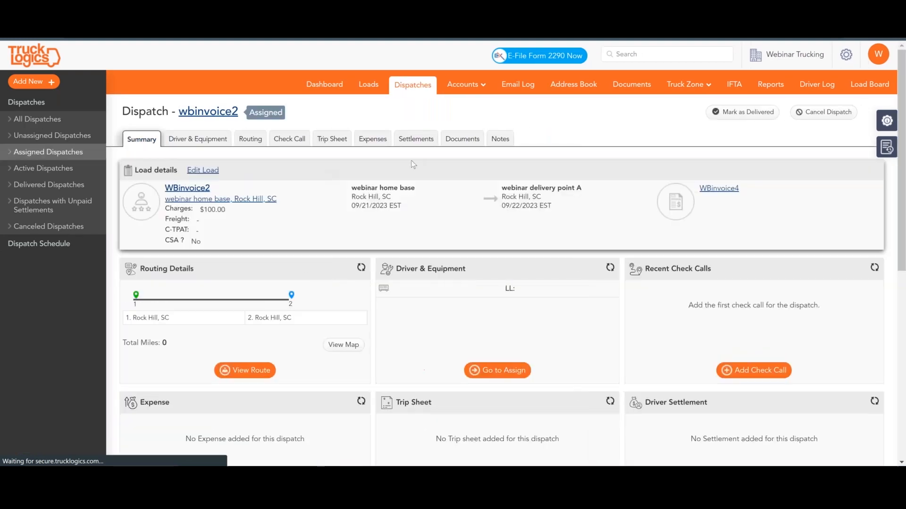
left_click(415, 139)
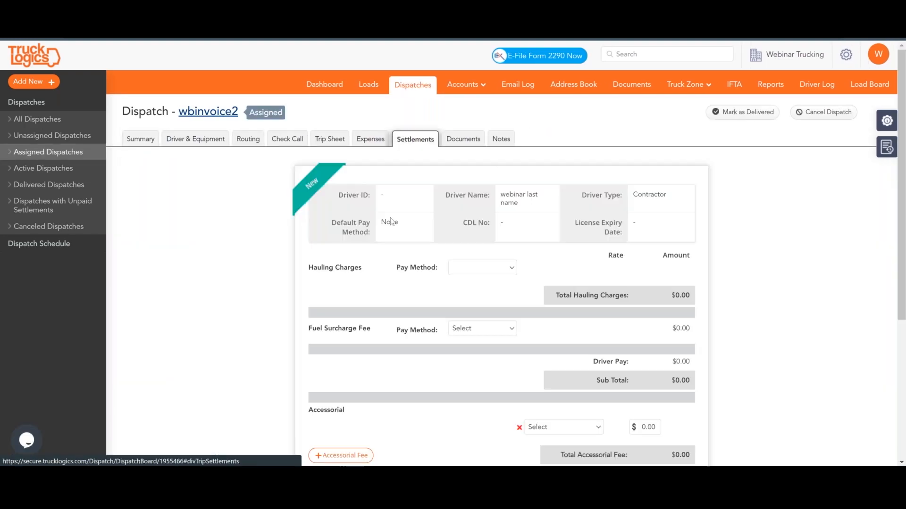
scroll(524, 278, "down", 3)
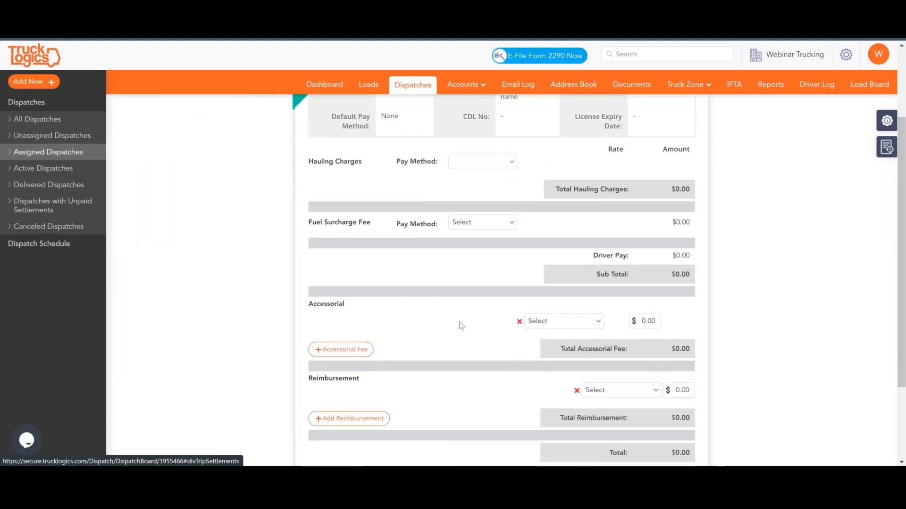
scroll(455, 289, "up", 3)
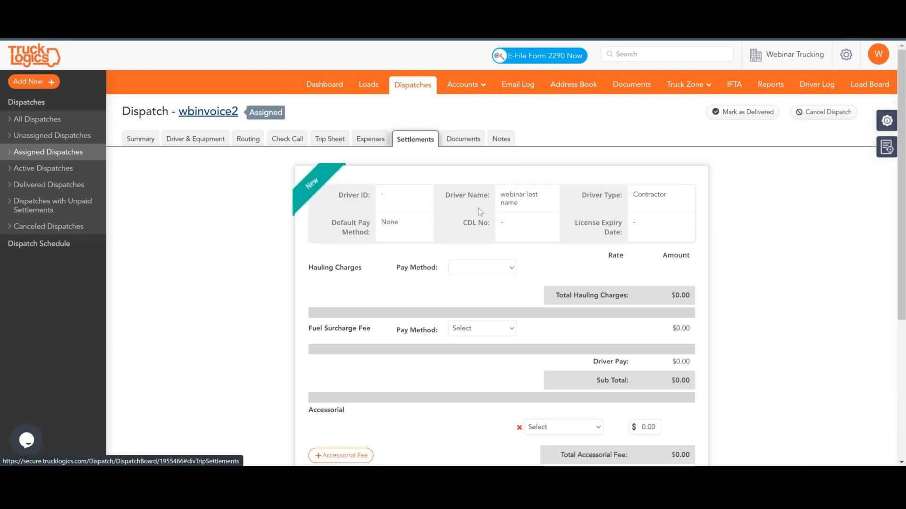
Set the hauling charges to Manual Pay with an amount of $100, then save and finalize the driver settlement.
left_click(487, 269)
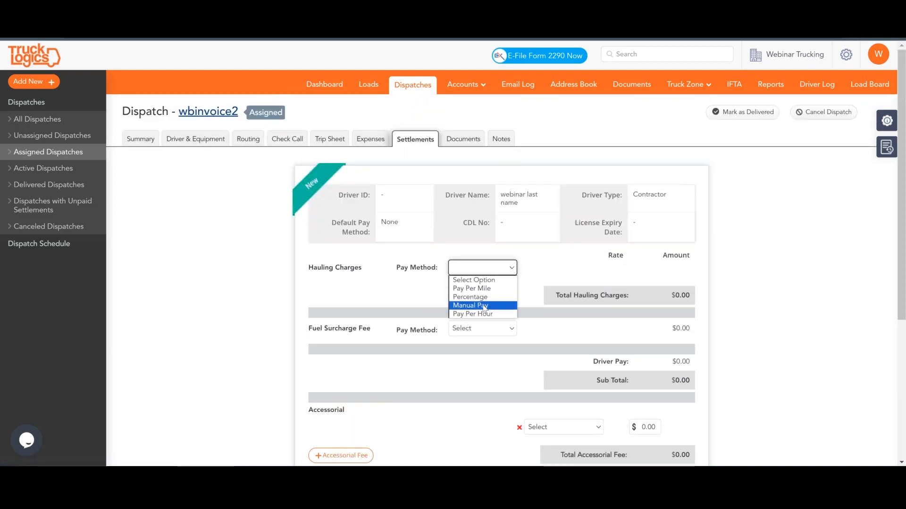
left_click(491, 304)
left_click(685, 276)
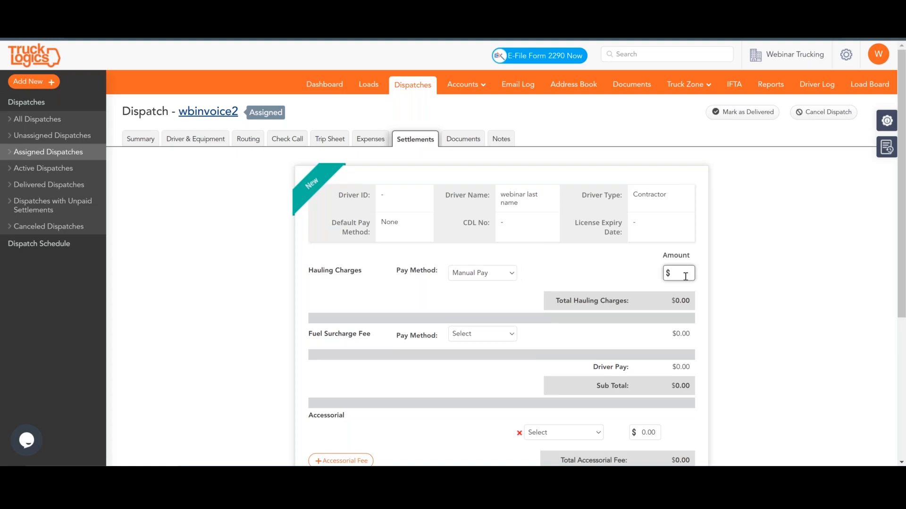
type("100")
left_click(630, 275)
scroll(603, 285, "down", 3)
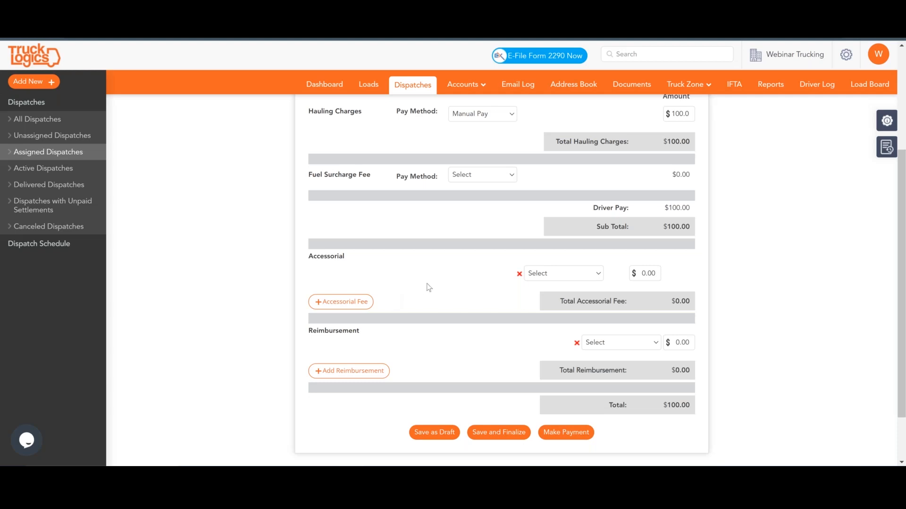
left_click(498, 432)
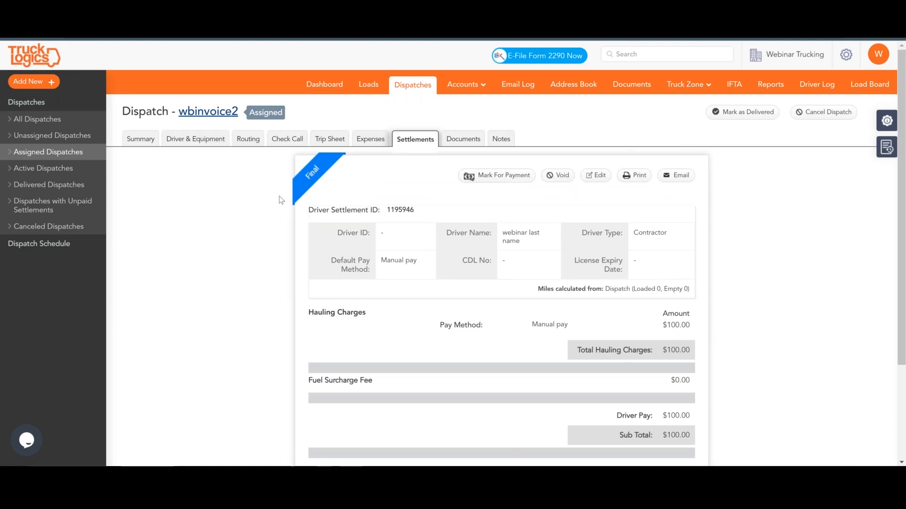
Find dispatch wbinvoice3 among all dispatches and open its driver settlement.
left_click(61, 119)
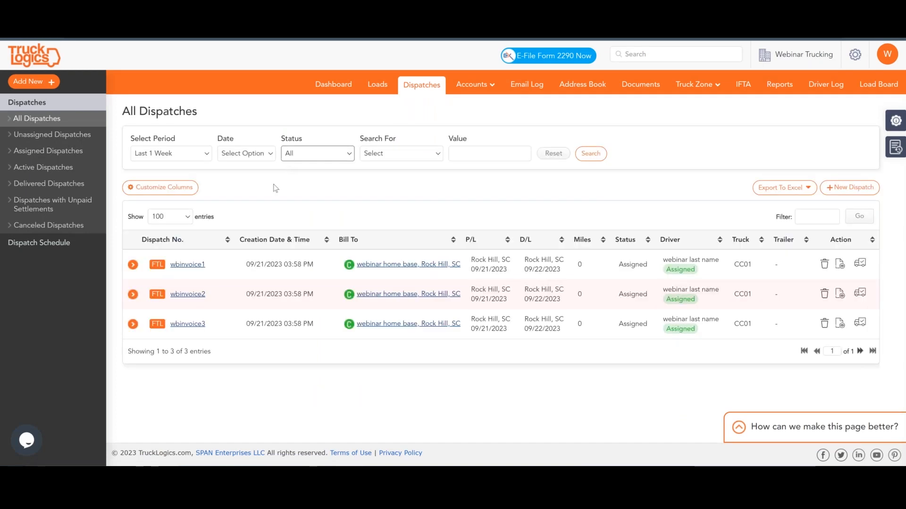
left_click(185, 324)
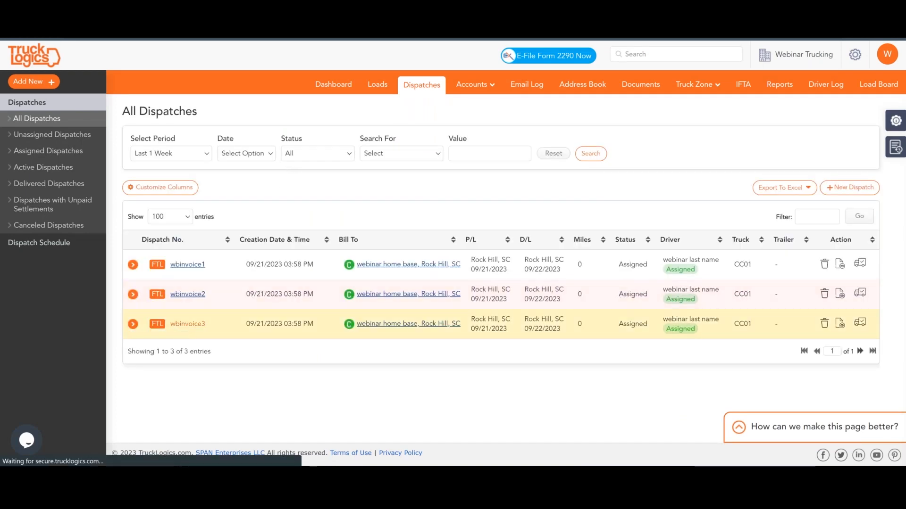
left_click(415, 139)
Set the hauling charges to Manual Pay with an amount of $100, then finalize the wbinvoice3 driver settlement.
left_click(481, 270)
left_click(485, 314)
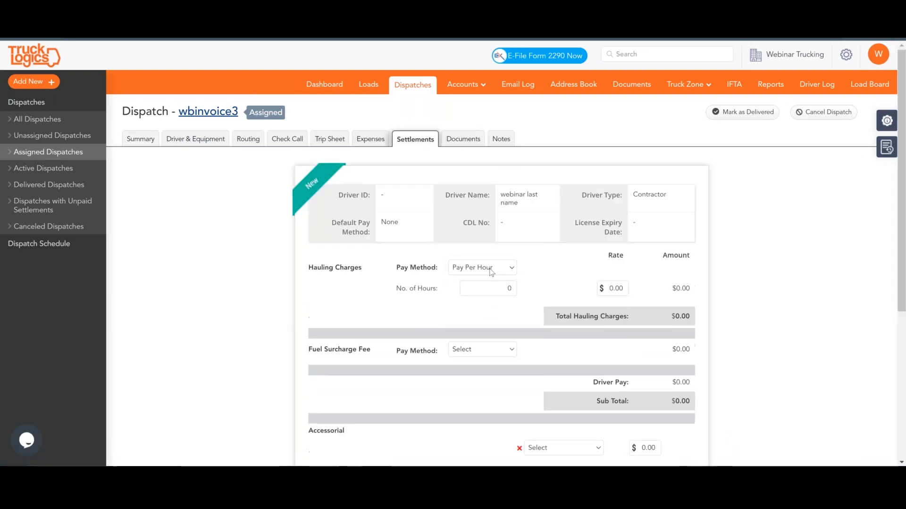
left_click(490, 270)
left_click(477, 303)
left_click(673, 272)
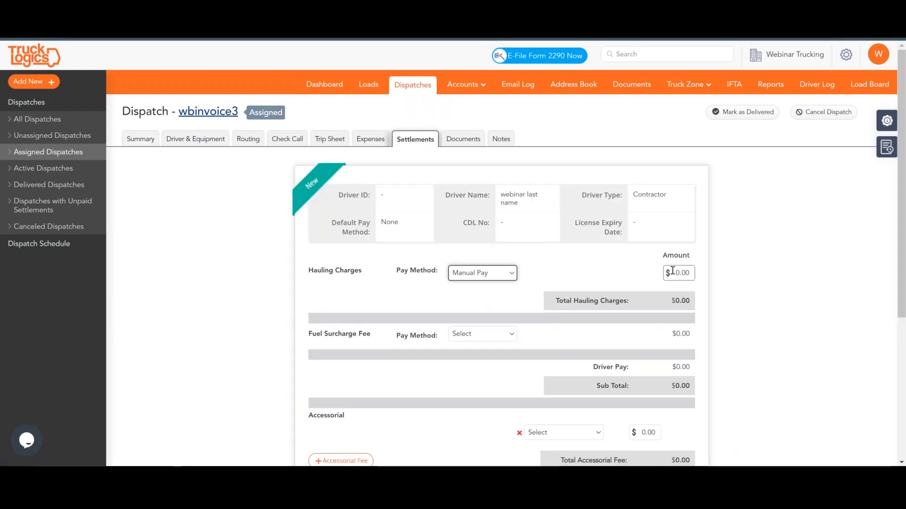
left_click(594, 268)
scroll(562, 337, "down", 5)
left_click(494, 368)
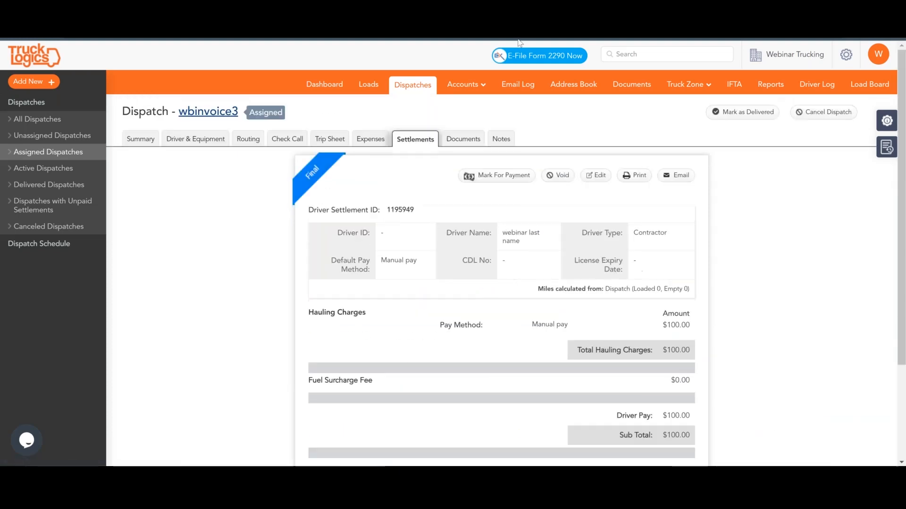
Open the pending driver settlements, start a payment for the driver and review the non-settled dispatches listed on it.
left_click(465, 83)
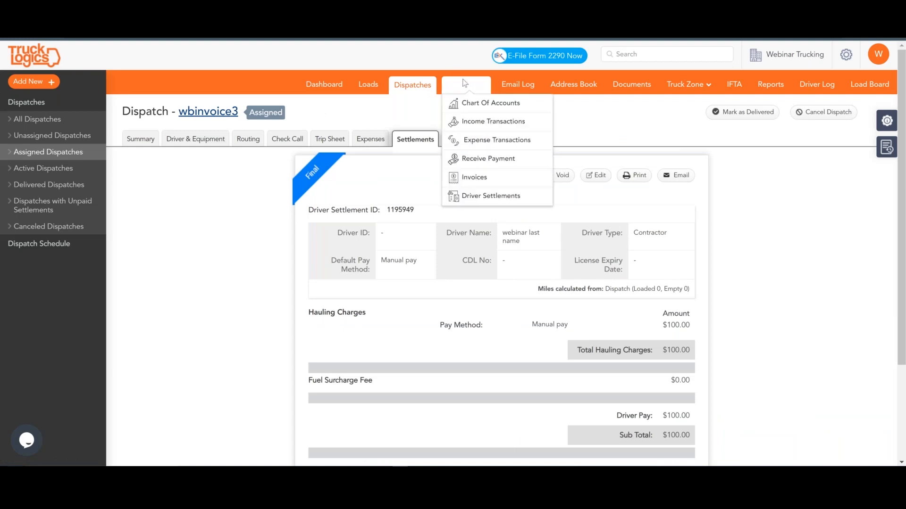
left_click(478, 200)
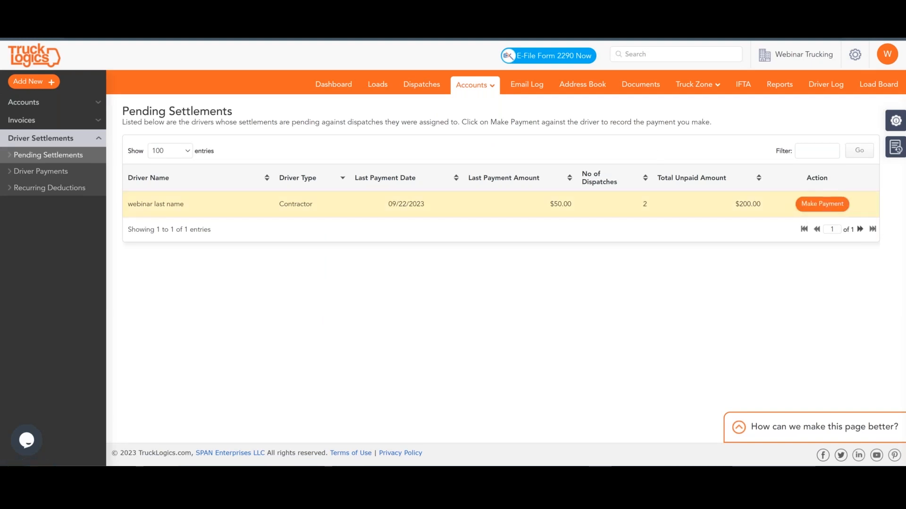
left_click(822, 204)
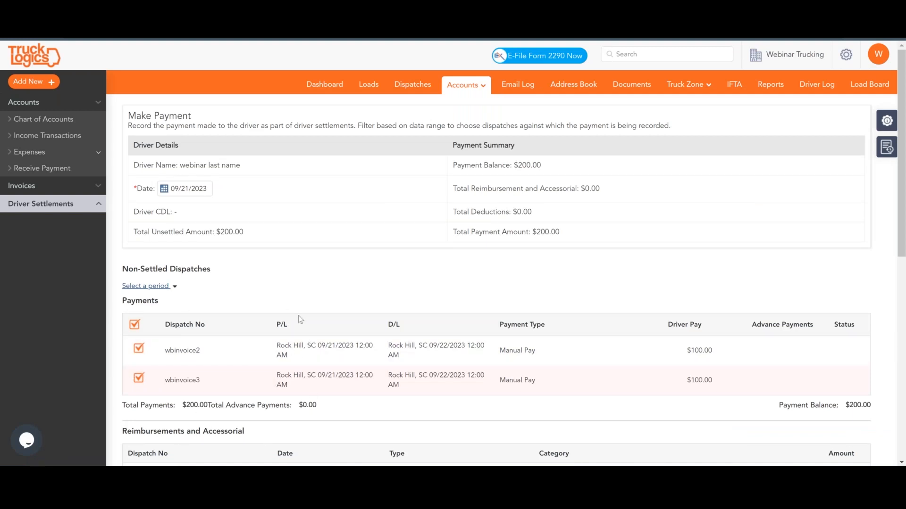
scroll(298, 313, "down", 1)
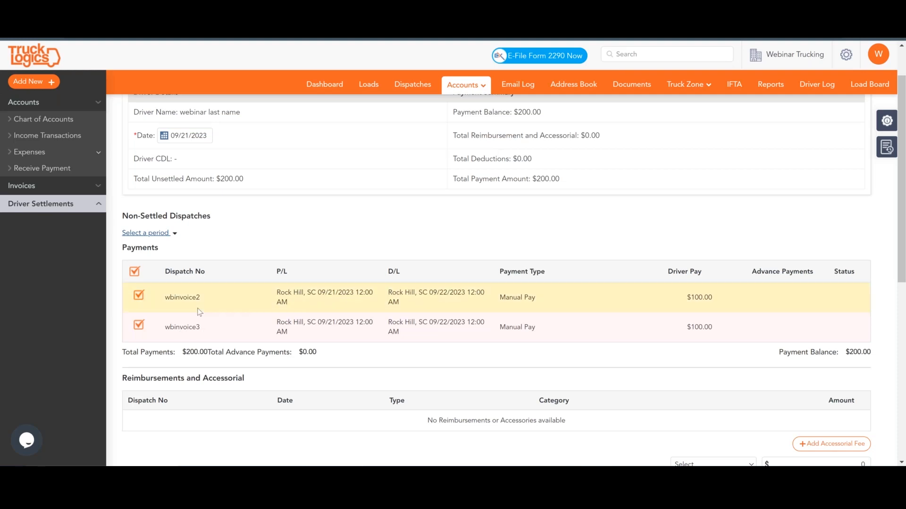
scroll(200, 311, "up", 1)
left_click(466, 85)
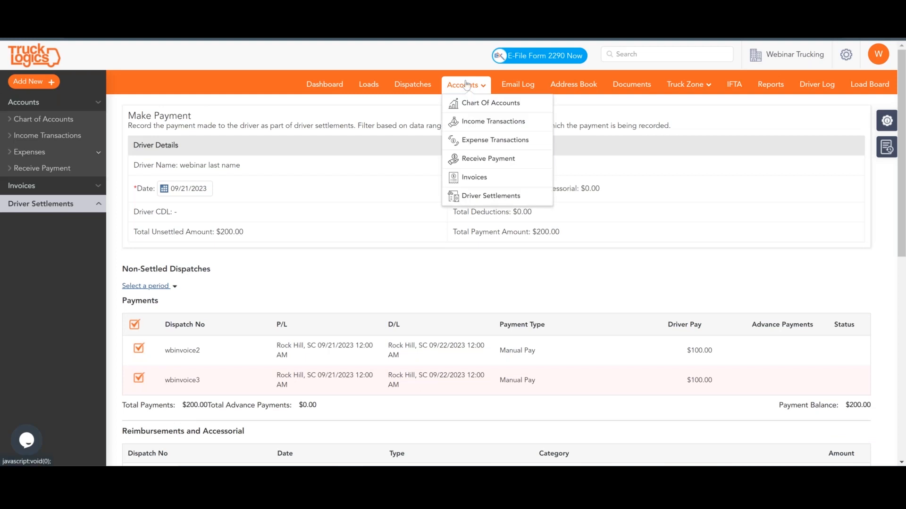
Search for "wbinvoice", open the driver settlement of dispatch wbinvoice2 and void it.
left_click(673, 50)
type("wbinvoice")
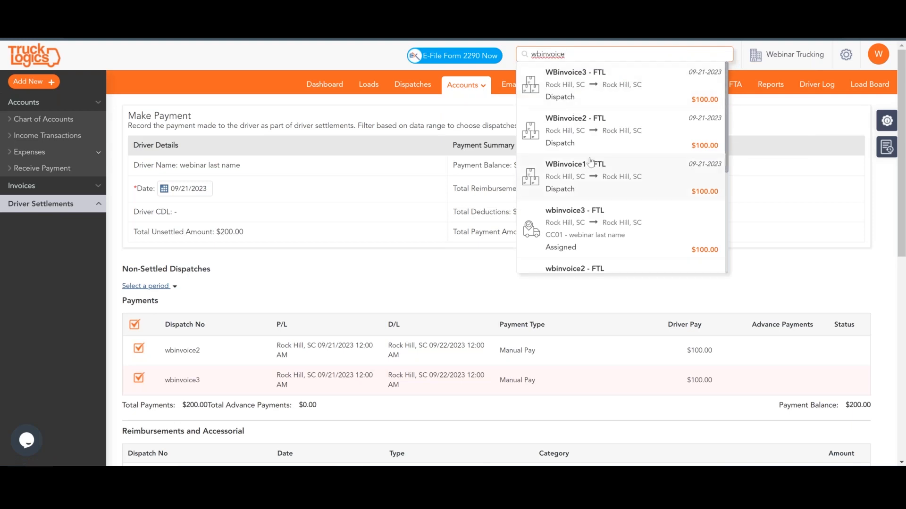
scroll(580, 202, "down", 3)
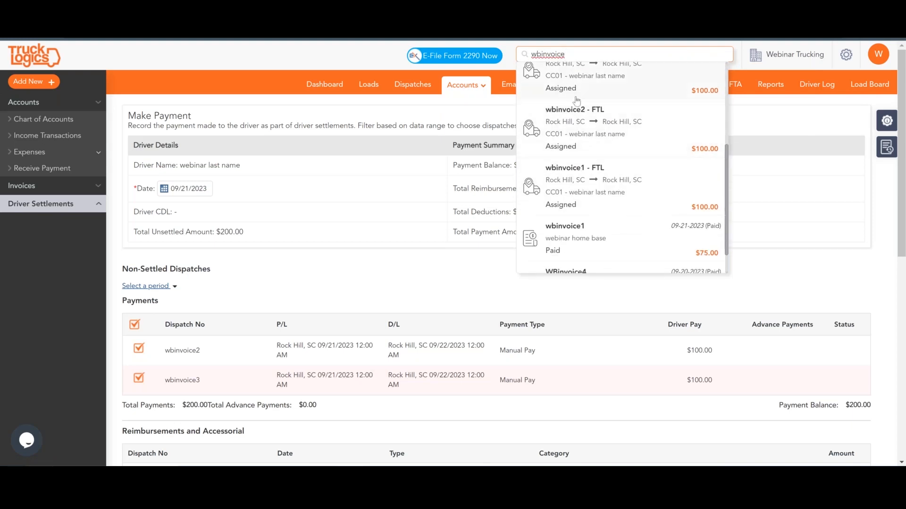
left_click(603, 135)
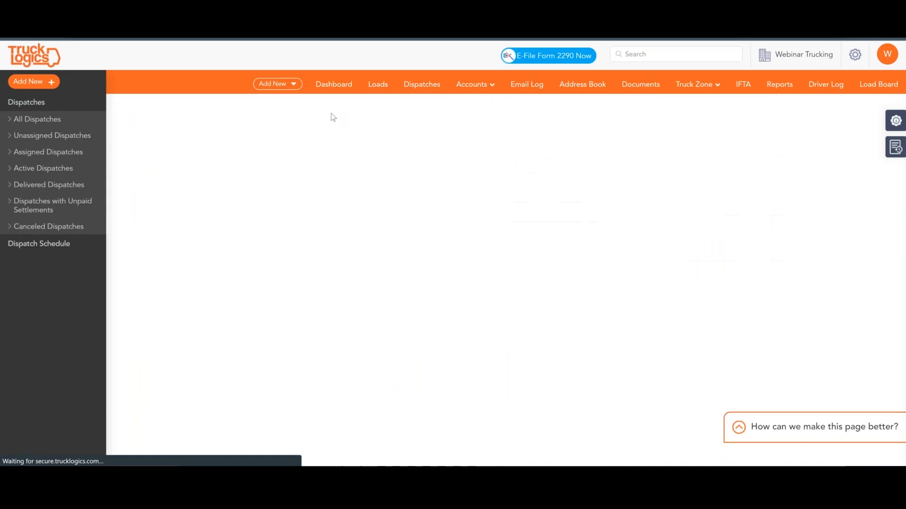
left_click(415, 139)
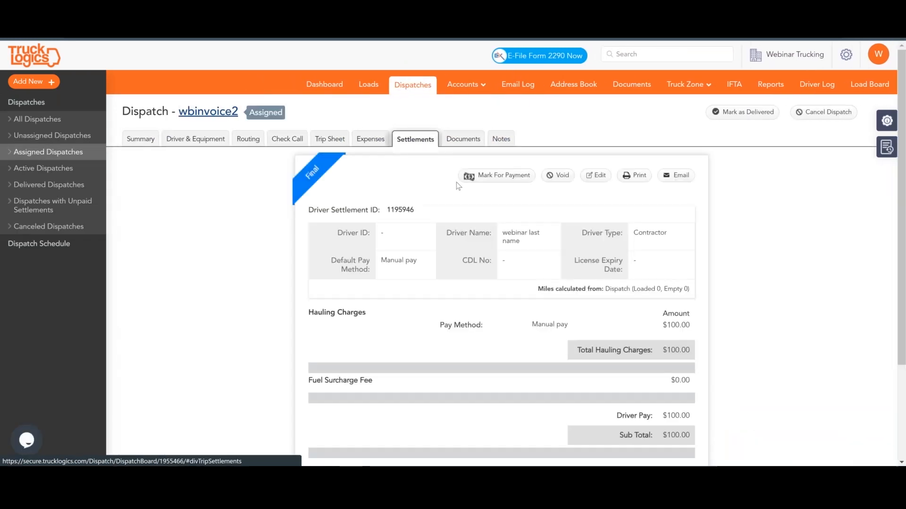
left_click(556, 175)
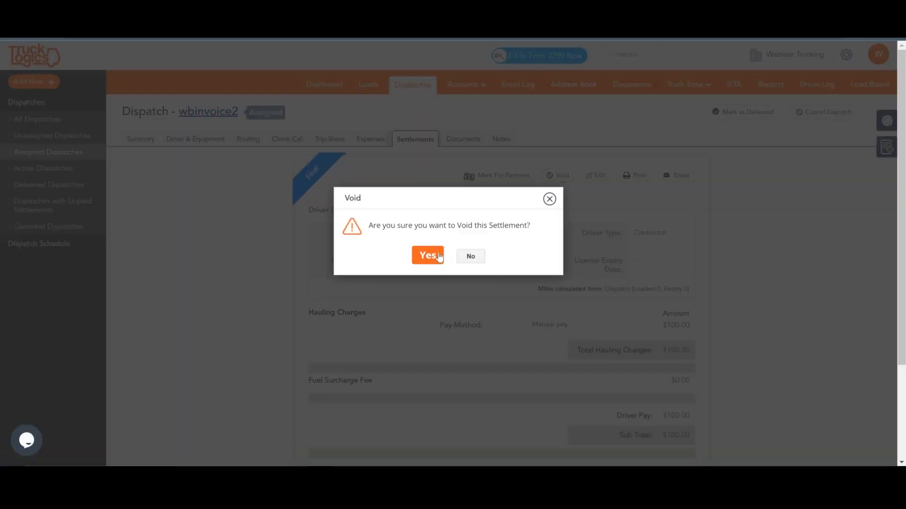
left_click(427, 256)
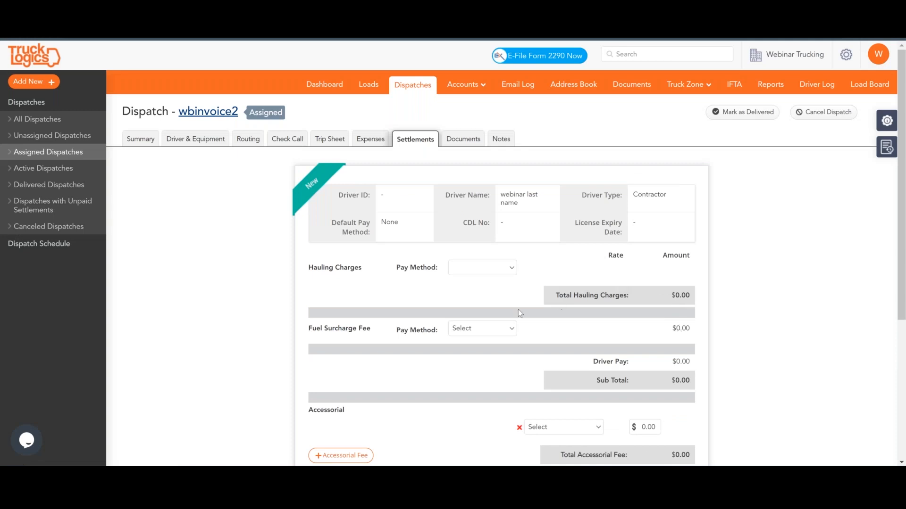
left_click(482, 276)
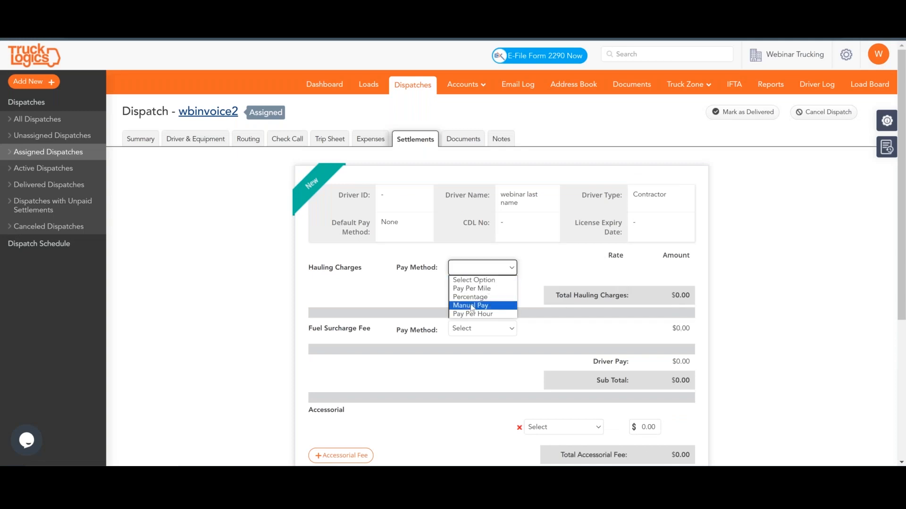
left_click(471, 304)
left_click(681, 274)
type("125")
left_click(623, 268)
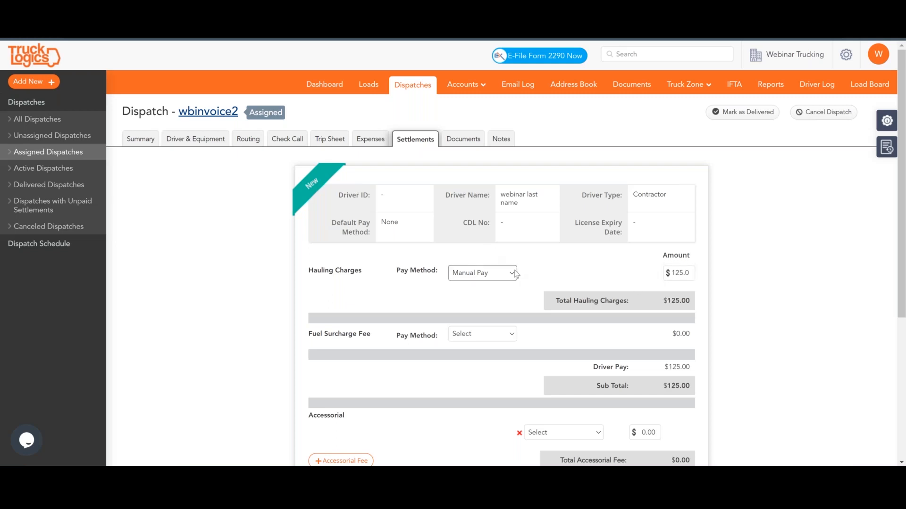
left_click(372, 144)
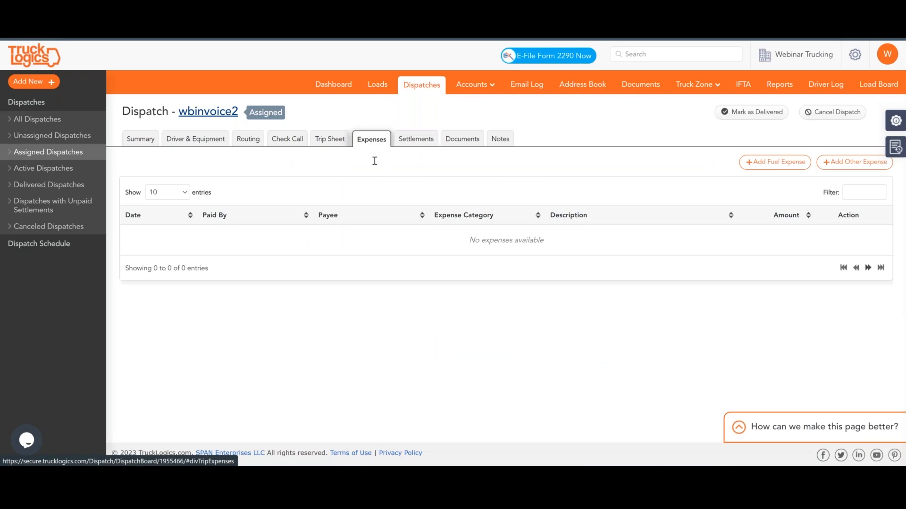
Return to the wbinvoice2 driver settlement, set its hauling charges to Manual Pay with an amount of $125, and finalize it.
left_click(429, 136)
left_click(481, 268)
left_click(470, 305)
left_click(685, 274)
left_click(631, 267)
scroll(481, 305, "down", 3)
left_click(492, 429)
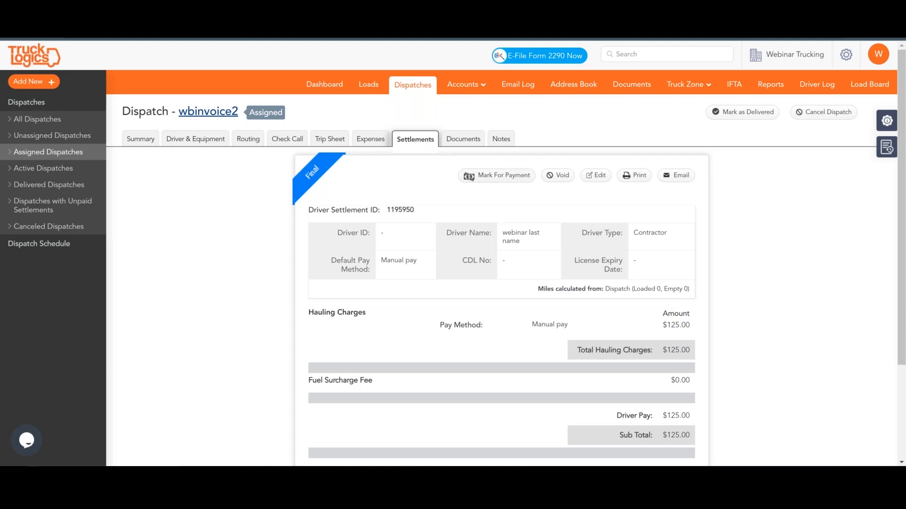
Mark the wbinvoice2 settlement for payment and set the payment mode to Credit Card.
left_click(465, 85)
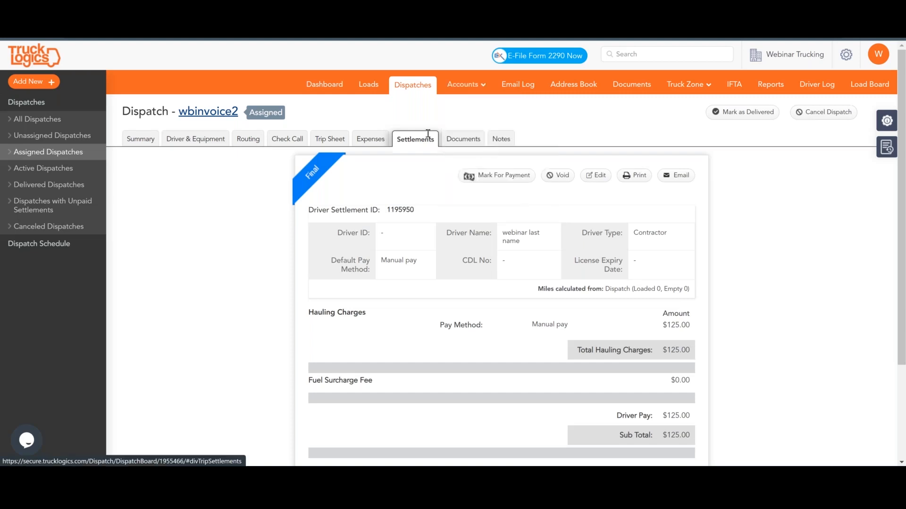
left_click(496, 176)
scroll(344, 336, "down", 10)
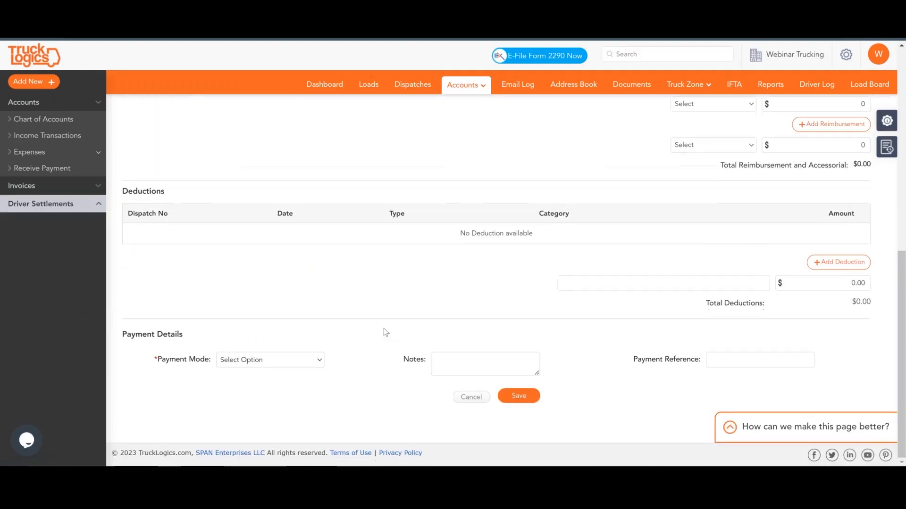
left_click(517, 401)
left_click(225, 360)
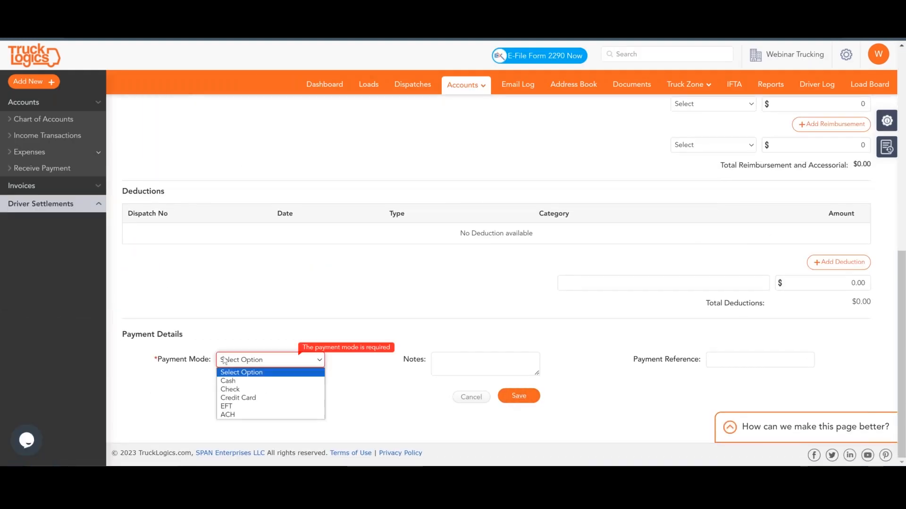
left_click(237, 399)
Set the payment date to 09/29/2023 and save the driver payment covering wbinvoice2 and wbinvoice3.
scroll(235, 392, "up", 10)
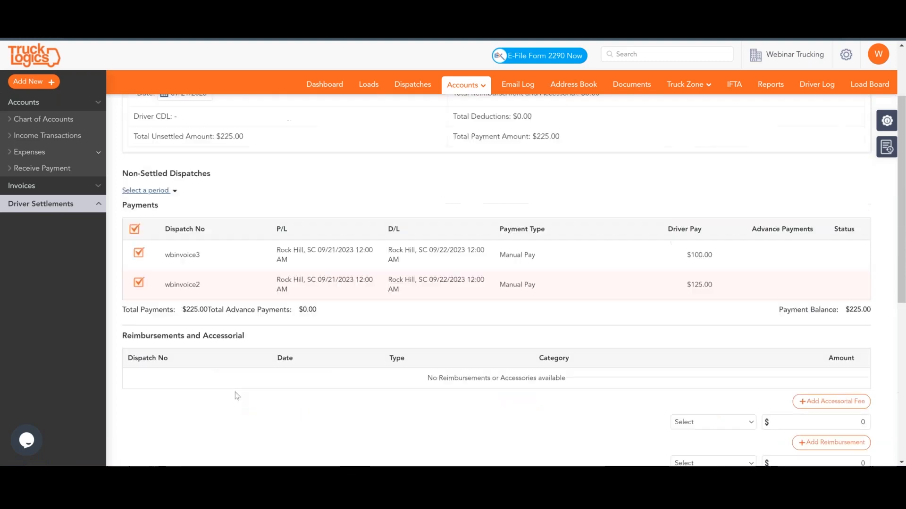
left_click(184, 189)
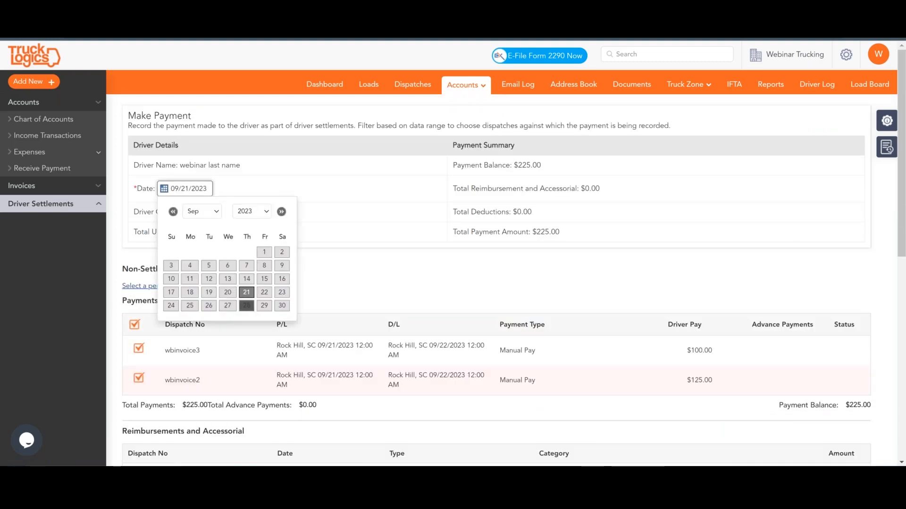
left_click(262, 304)
scroll(383, 271, "down", 10)
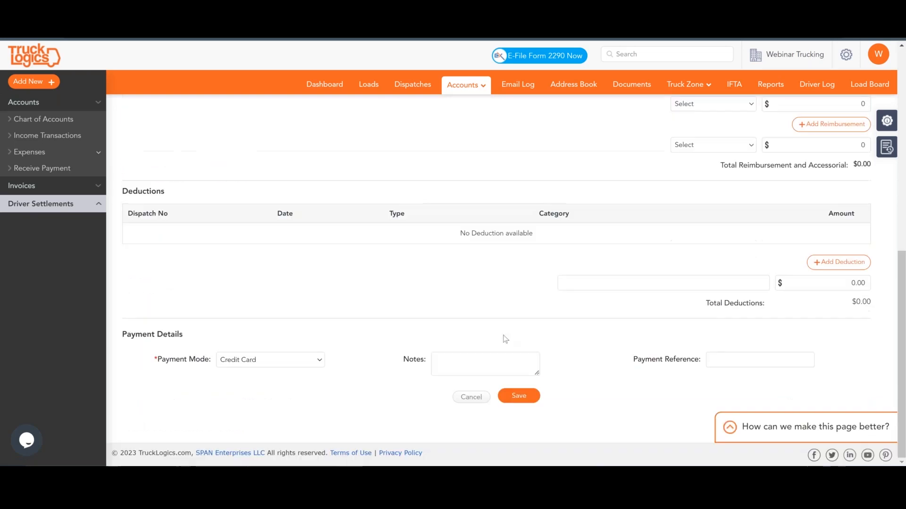
left_click(519, 397)
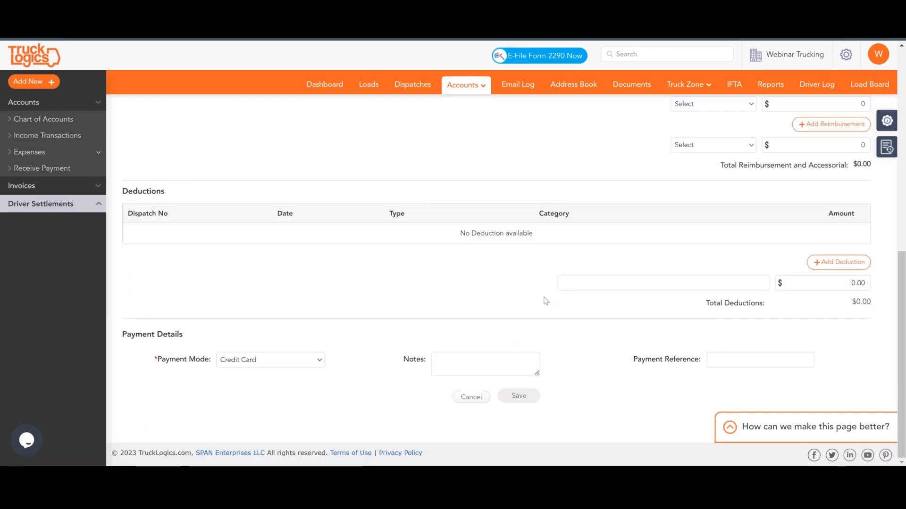
Review the expense transactions for the period 09/24/2023 to 09/30/2023, including the driver settlement payments.
mouse_move(476, 85)
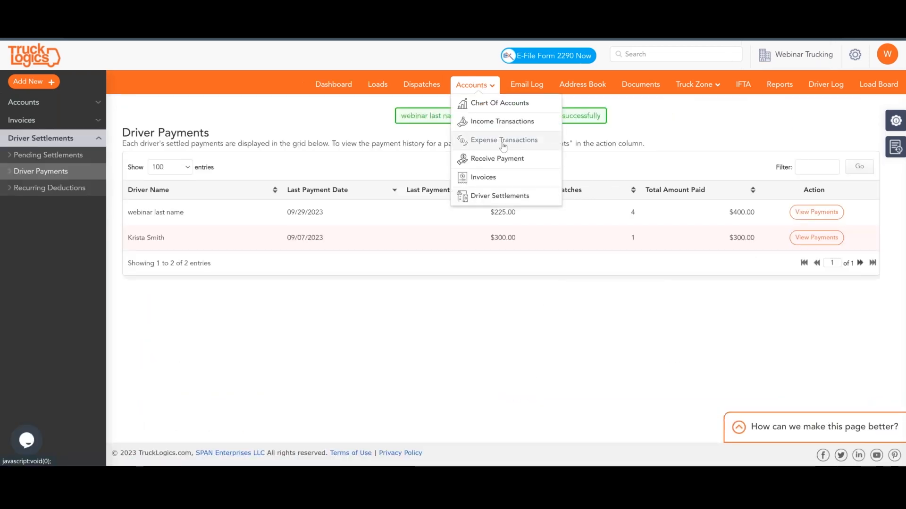
left_click(502, 142)
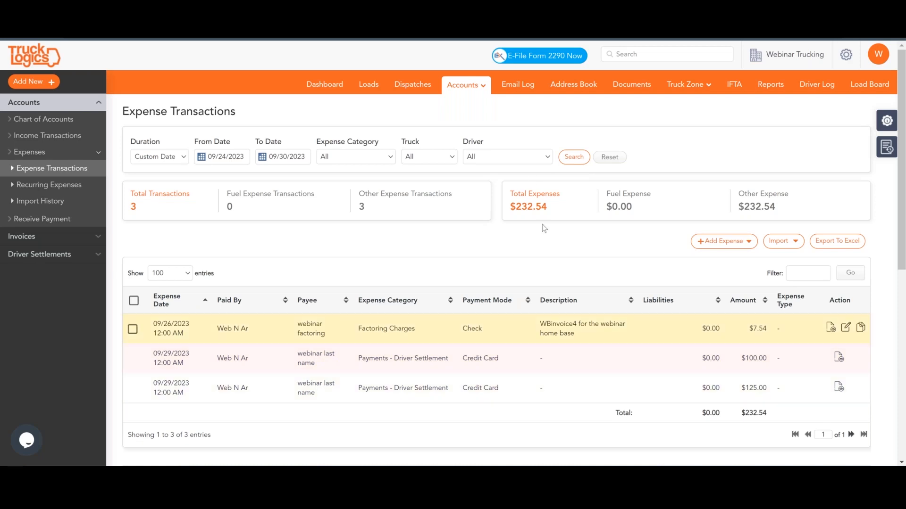
Open the driver's payment history from the driver payments and void the credit card payment dated 09/29/2023.
mouse_move(467, 94)
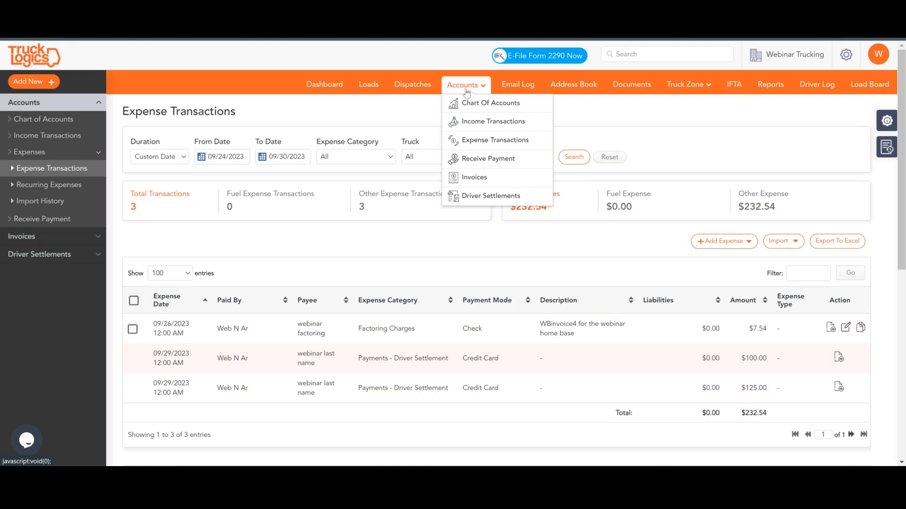
left_click(490, 196)
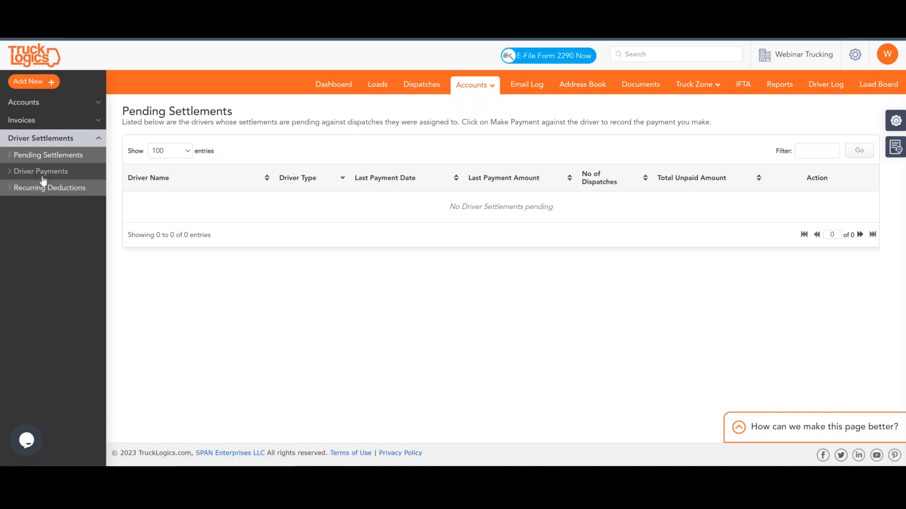
left_click(41, 171)
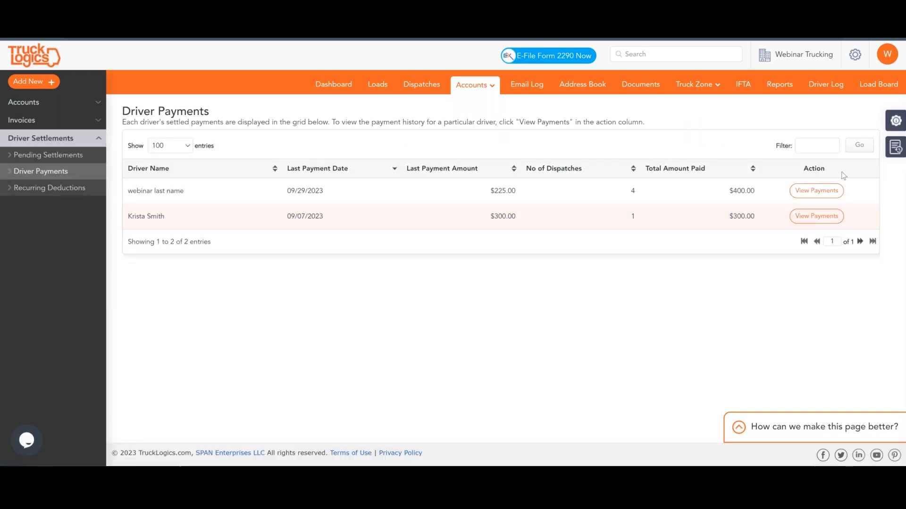
left_click(805, 191)
left_click(776, 196)
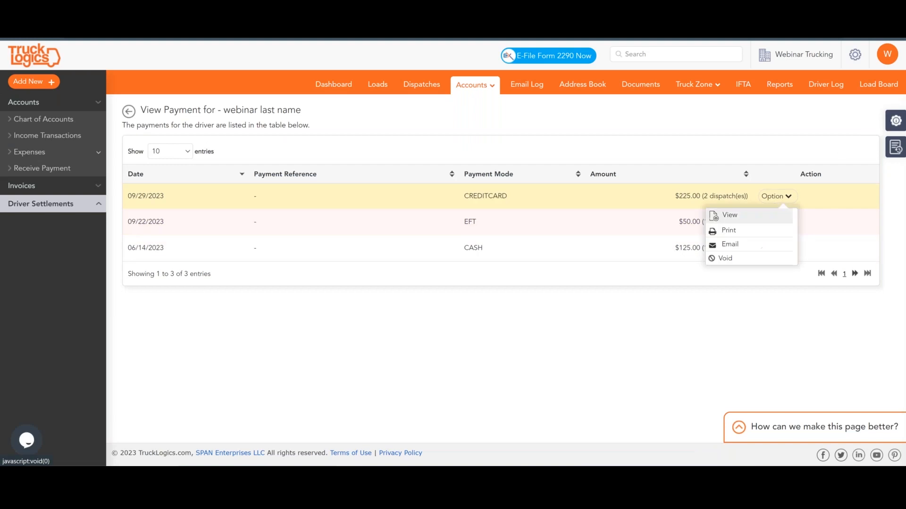
left_click(725, 259)
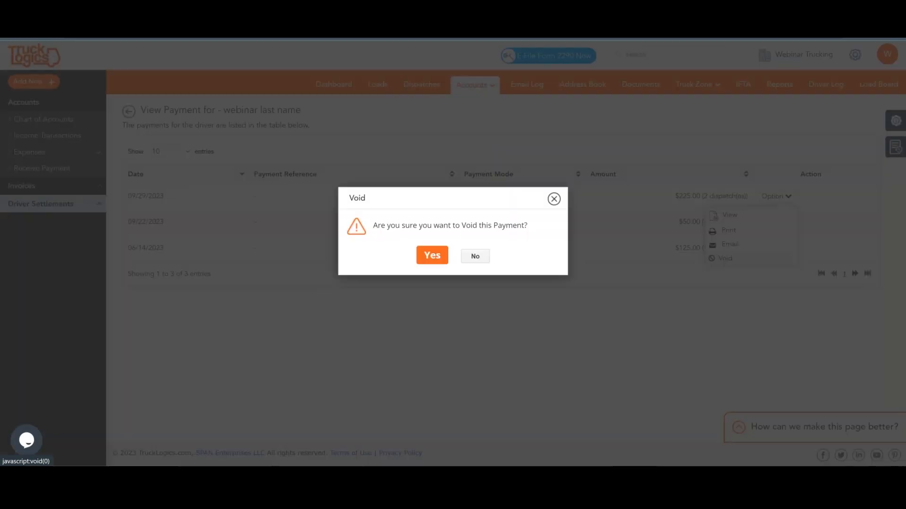
left_click(430, 256)
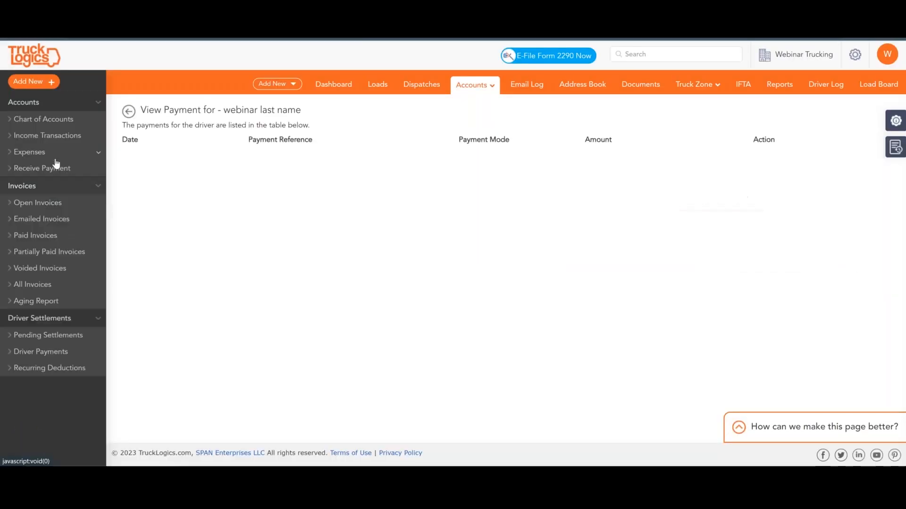
Open the contractor driver's payment form from the pending settlements and review the wbinvoice3 and wbinvoice2 entries.
left_click(93, 205)
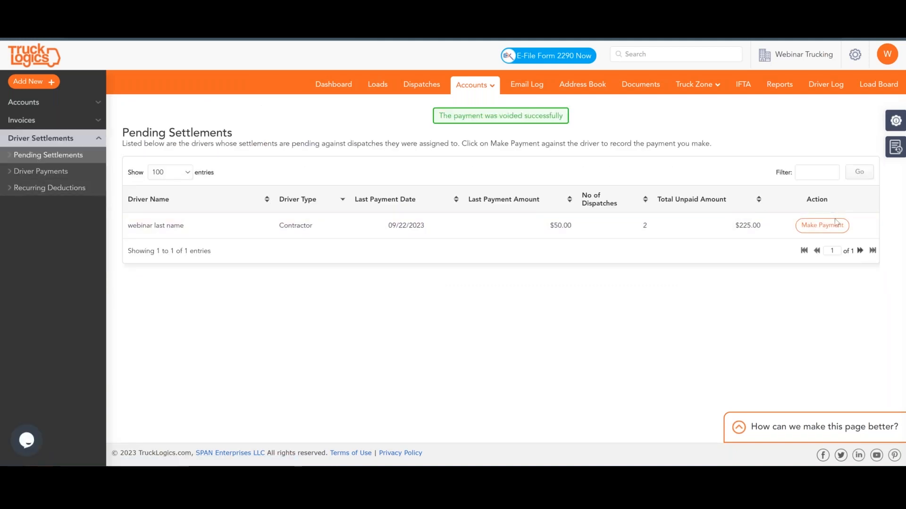
left_click(822, 225)
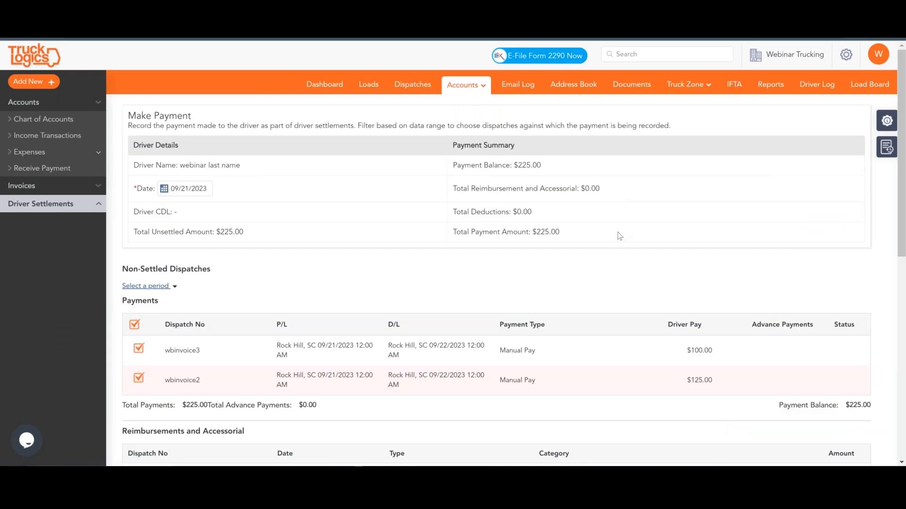
scroll(619, 236, "down", 1)
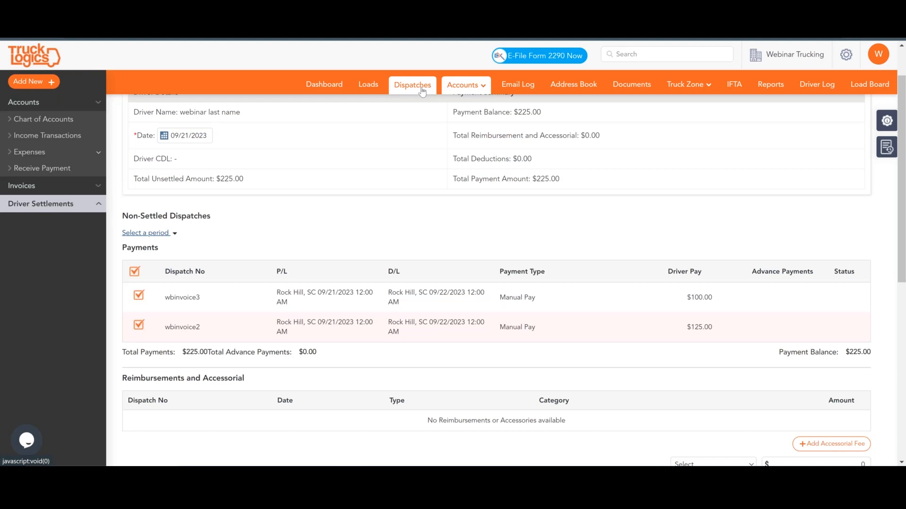
View the active loads and check the expense transactions for 09/24/2023 to 09/30/2023.
left_click(368, 85)
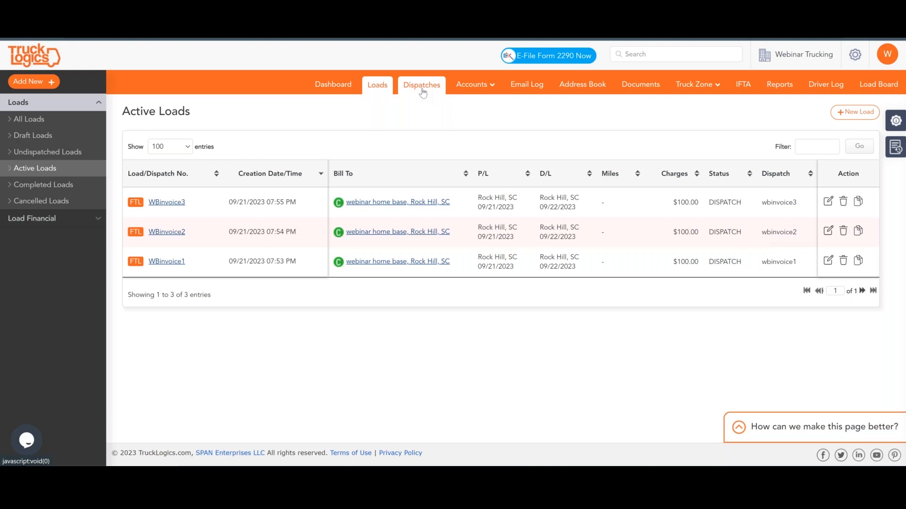
mouse_move(469, 85)
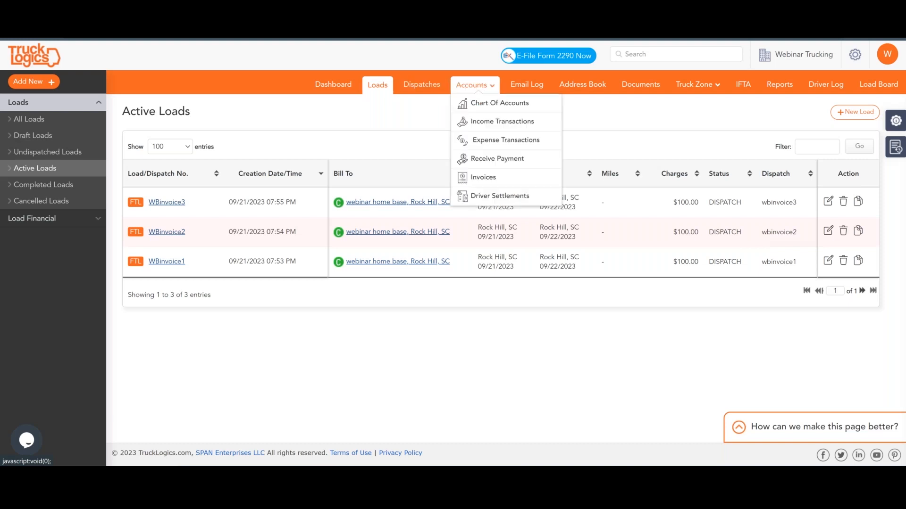
left_click(484, 143)
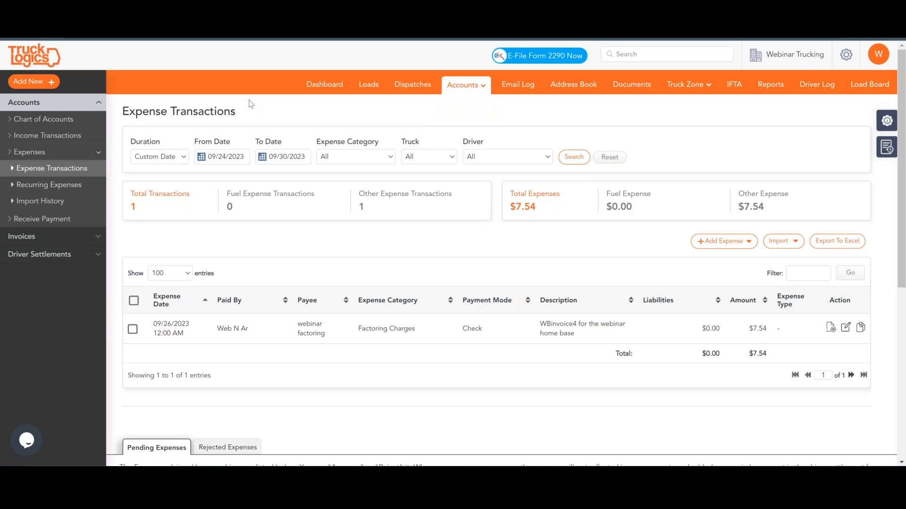
Reopen the contractor driver's payment form from the pending driver settlements and expand the period filter for non-settled dispatches.
mouse_move(465, 85)
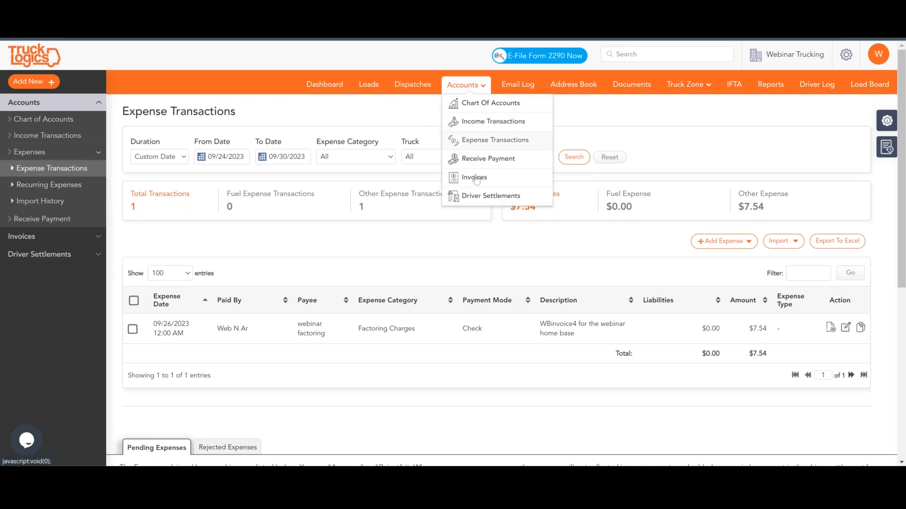
left_click(477, 196)
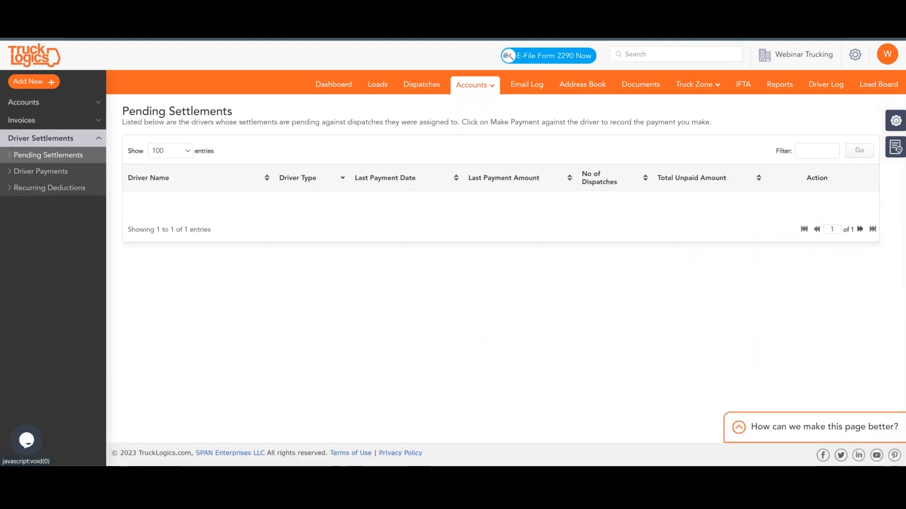
left_click(816, 206)
left_click(158, 286)
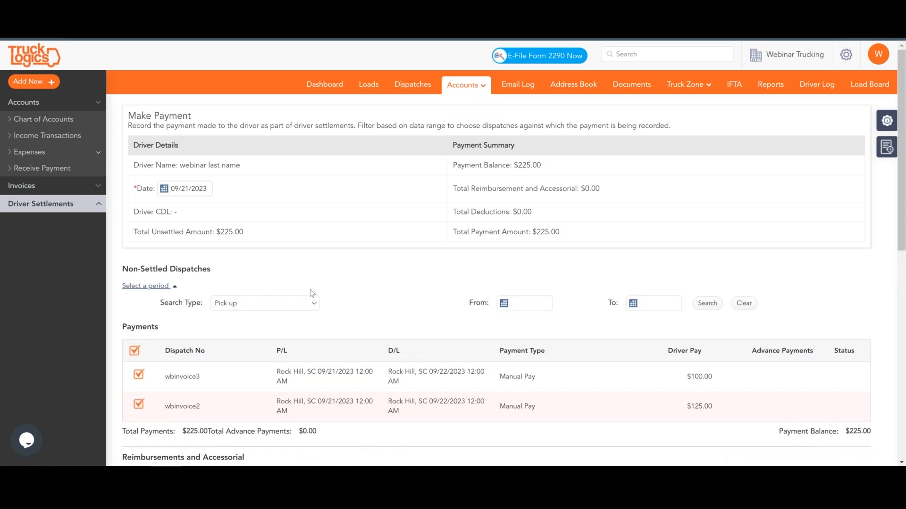
scroll(310, 293, "down", 1)
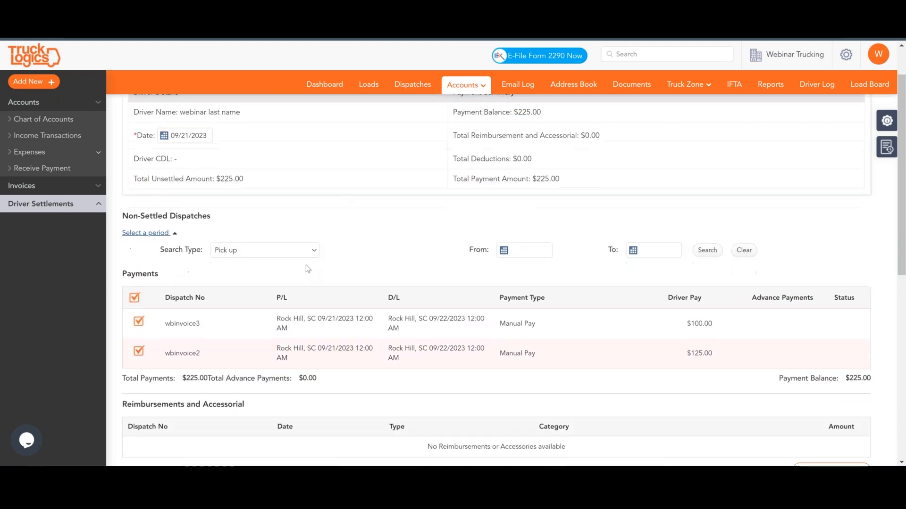
Search the contractor driver's non-settled dispatches by Pick up date from 09/20/2023 to 09/22/2023.
left_click(306, 251)
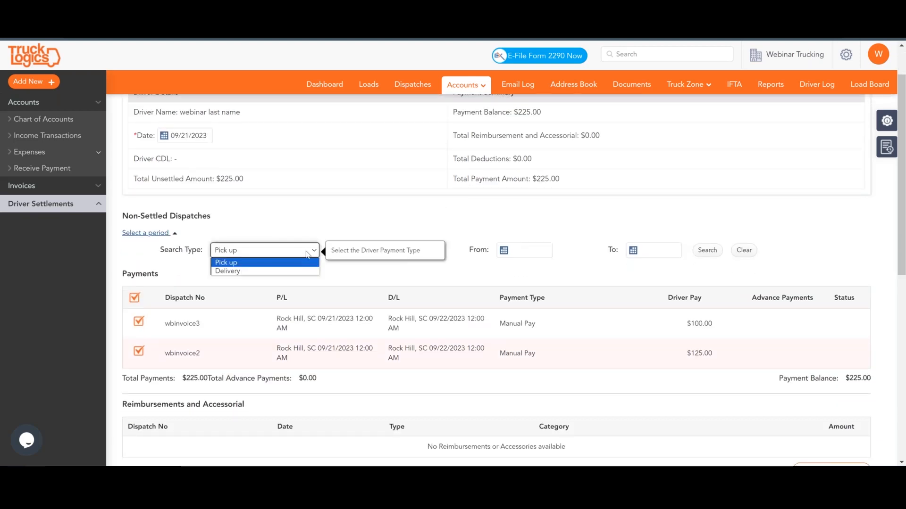
left_click(269, 265)
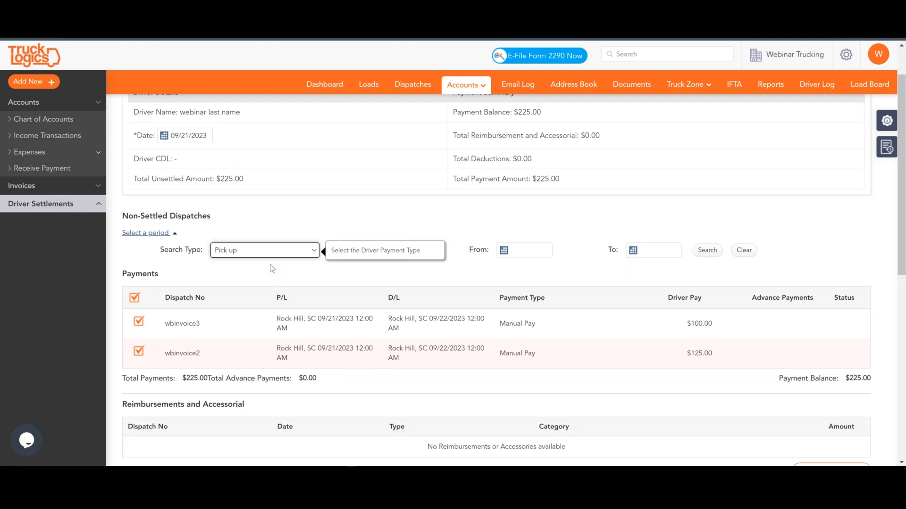
left_click(509, 247)
left_click(658, 247)
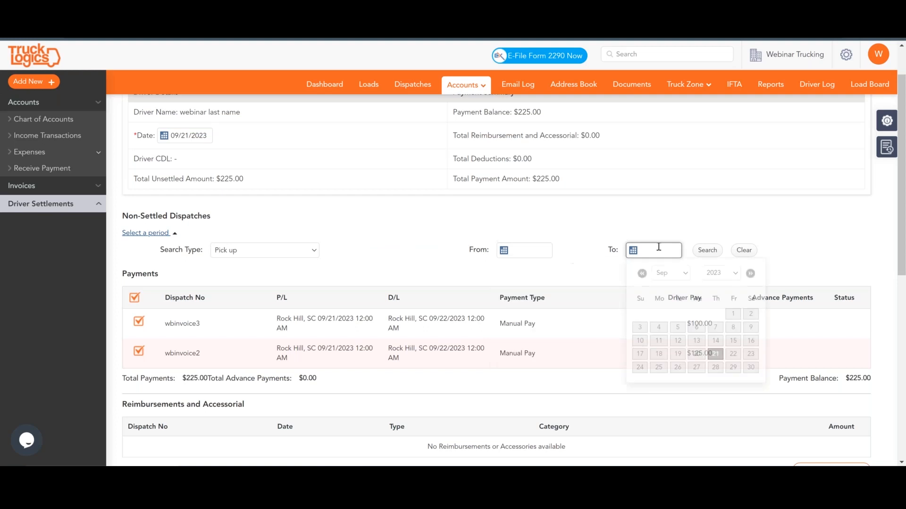
left_click(543, 251)
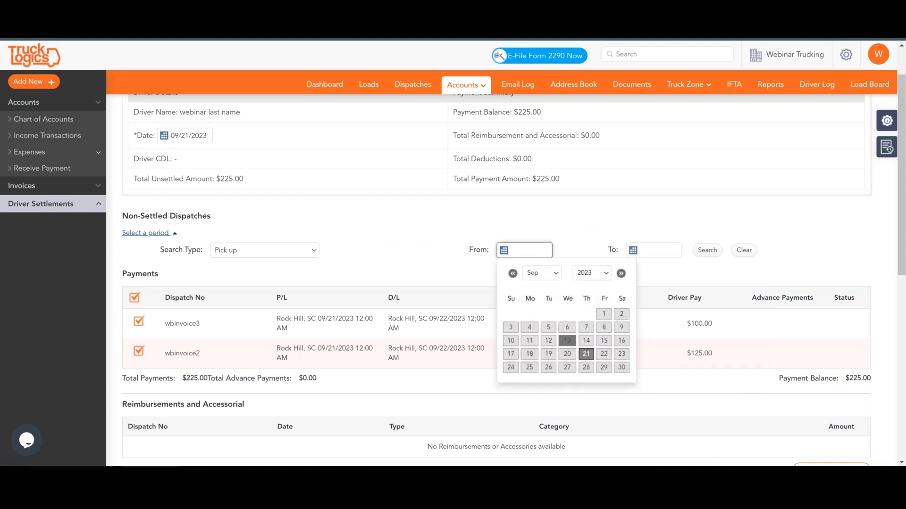
left_click(567, 354)
left_click(657, 248)
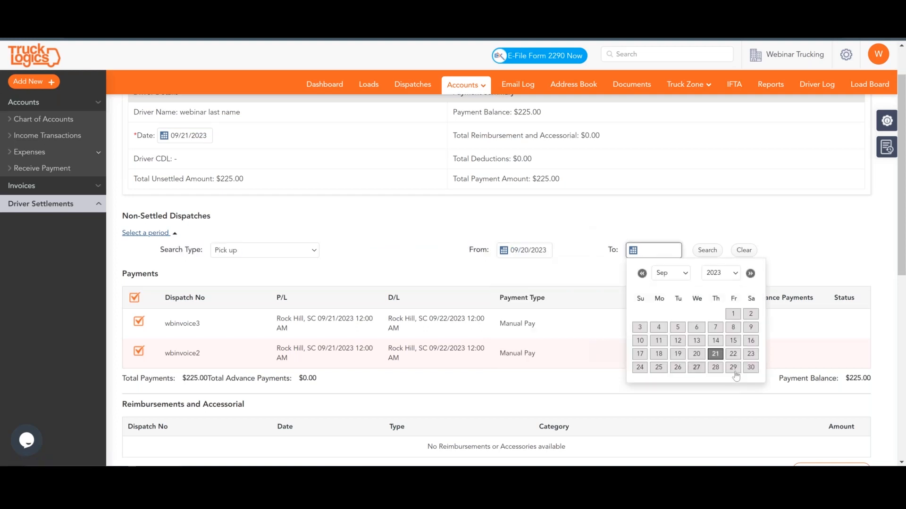
left_click(733, 354)
left_click(709, 251)
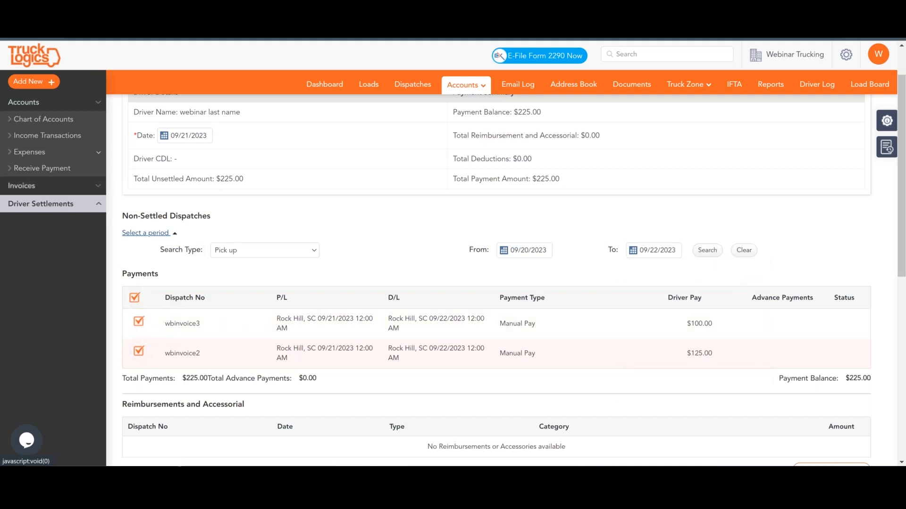
Open the other driver's check payment dated 09/07/2023 from the driver payments and void it.
left_click(91, 210)
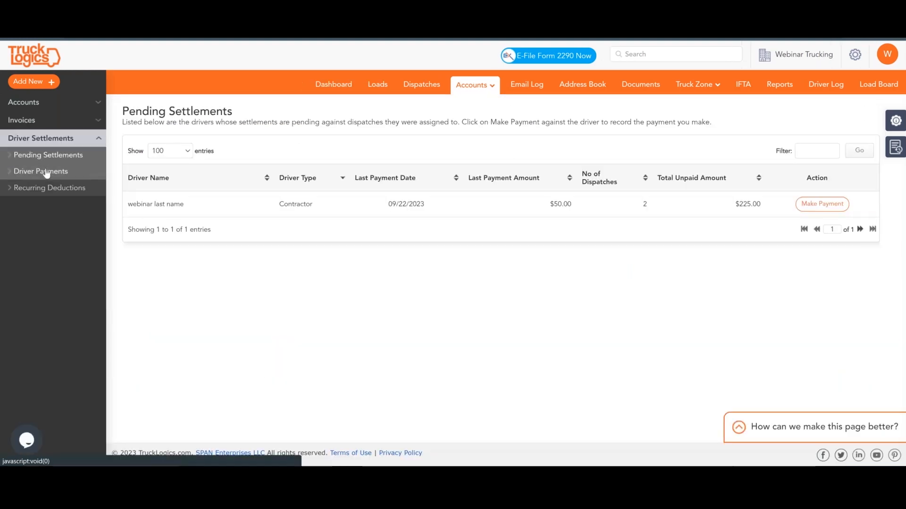
left_click(41, 170)
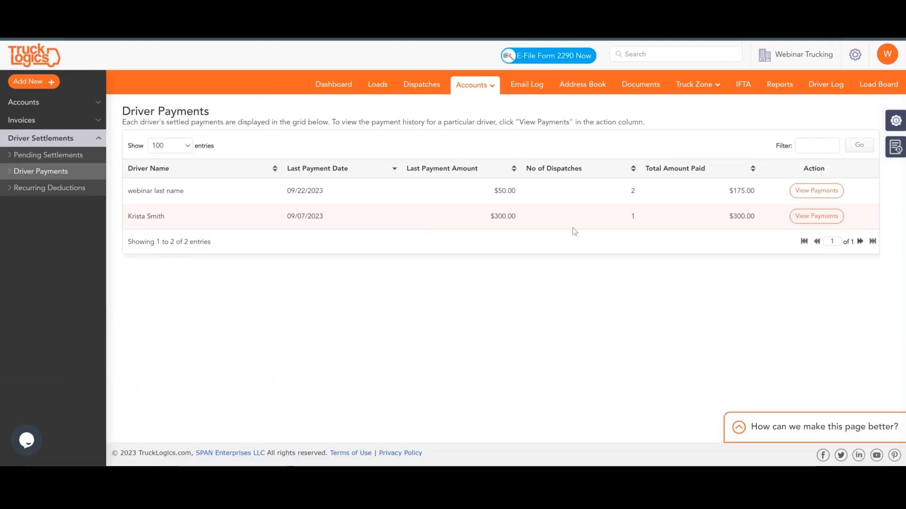
left_click(804, 217)
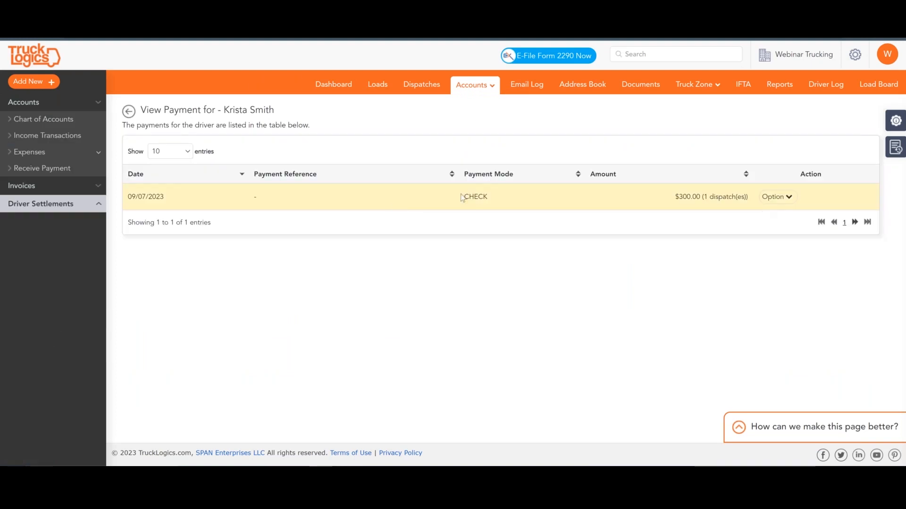
left_click(777, 197)
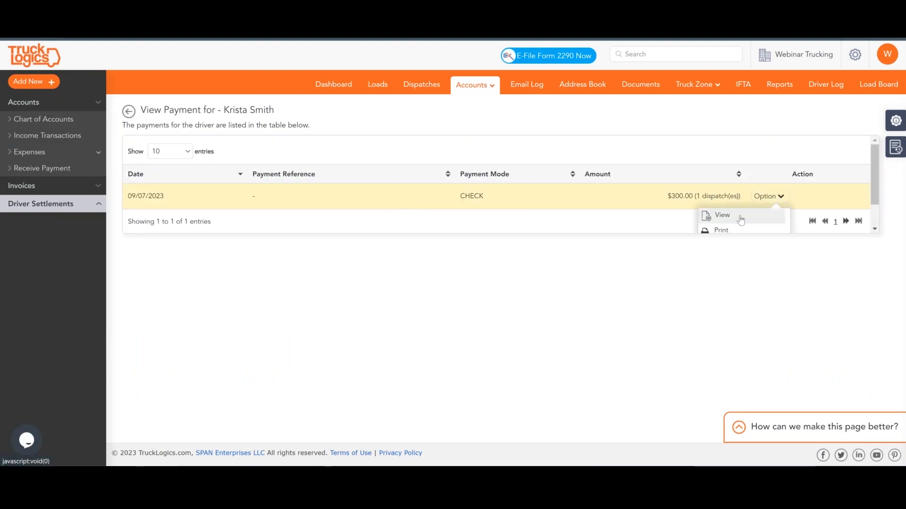
left_click(721, 215)
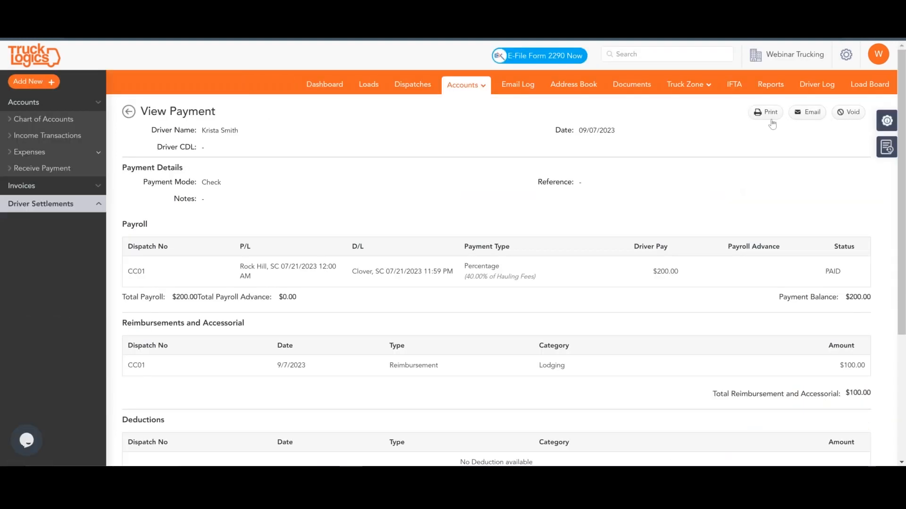
left_click(848, 112)
left_click(428, 256)
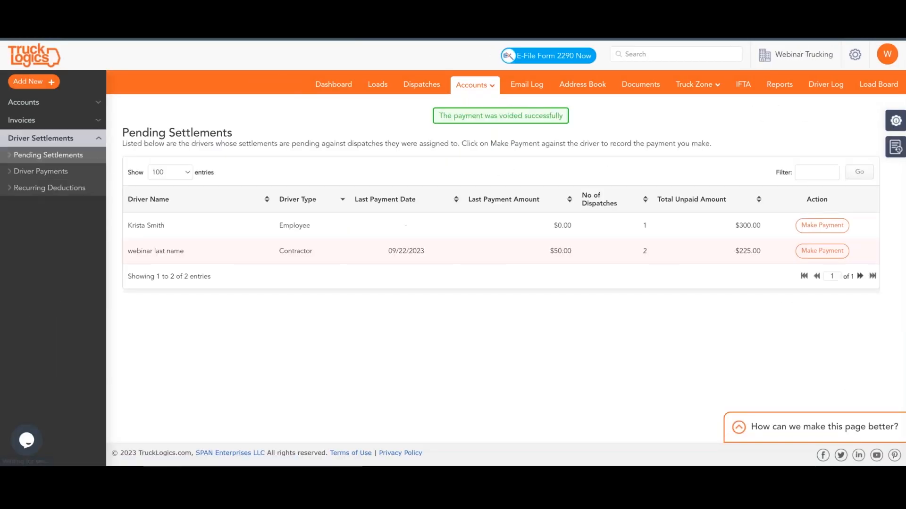
Open the payment form for the employee driver's pending settlement and set the payment date to 09/28/2023.
left_click(69, 169)
left_click(69, 156)
left_click(68, 156)
left_click(822, 203)
left_click(205, 189)
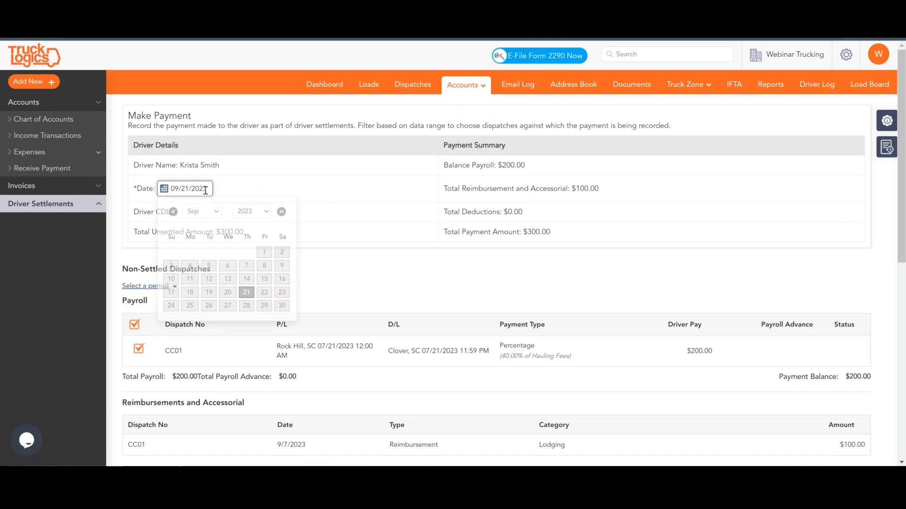
left_click(246, 305)
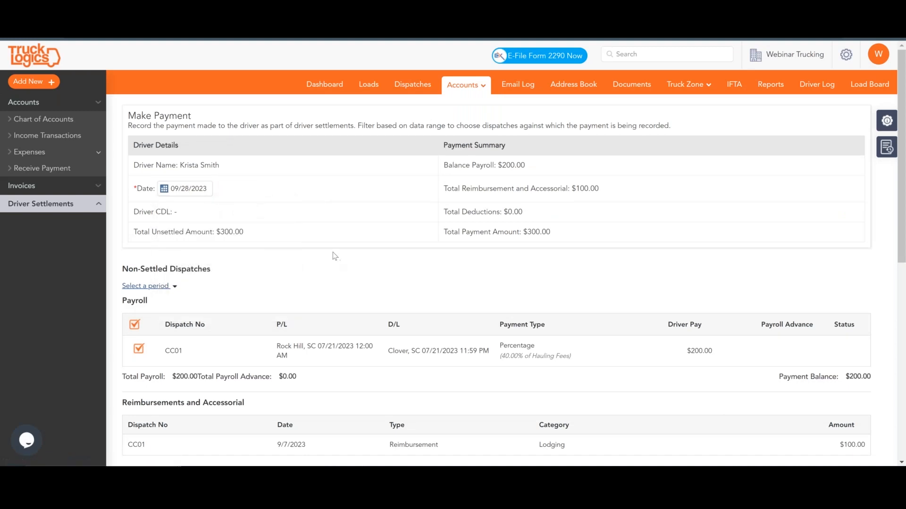
Search the employee driver's non-settled dispatches by Pick up date from 09/18/2023 to 09/23/2023.
scroll(334, 256, "down", 3)
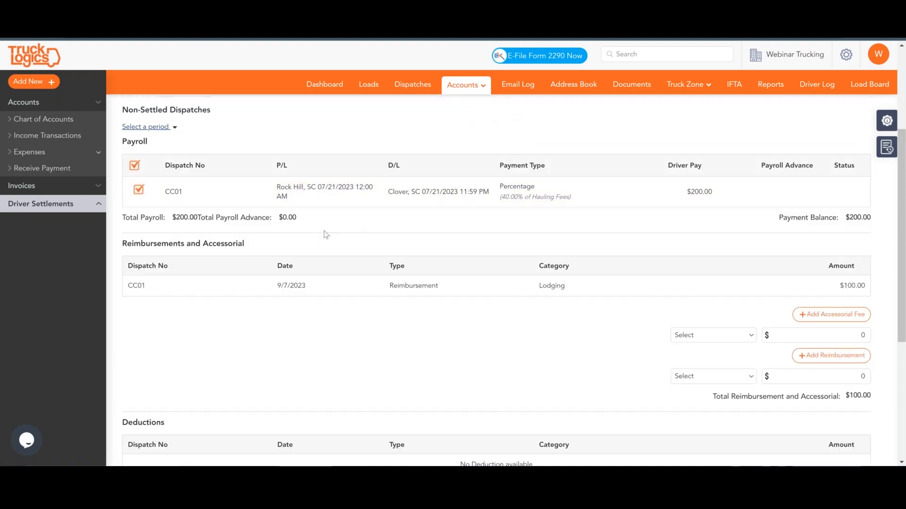
scroll(325, 236, "up", 1)
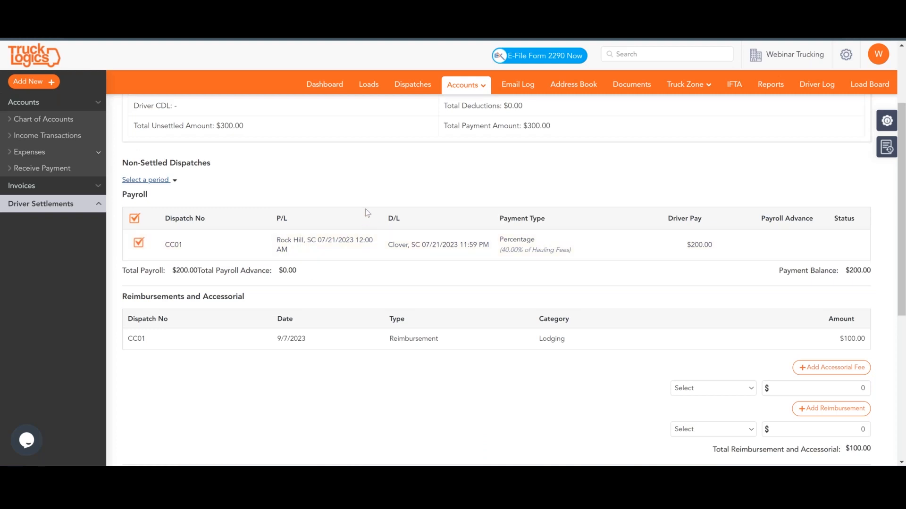
left_click(158, 180)
left_click(264, 195)
left_click(258, 210)
left_click(523, 197)
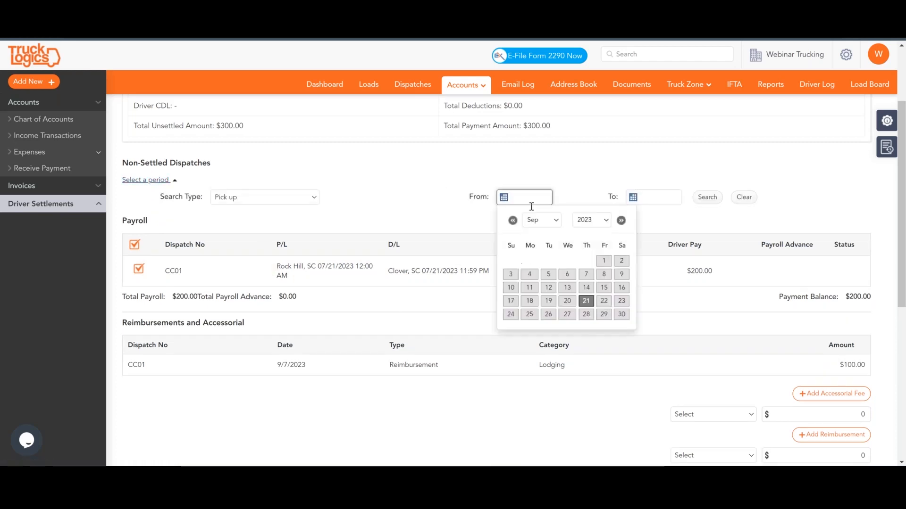
left_click(529, 301)
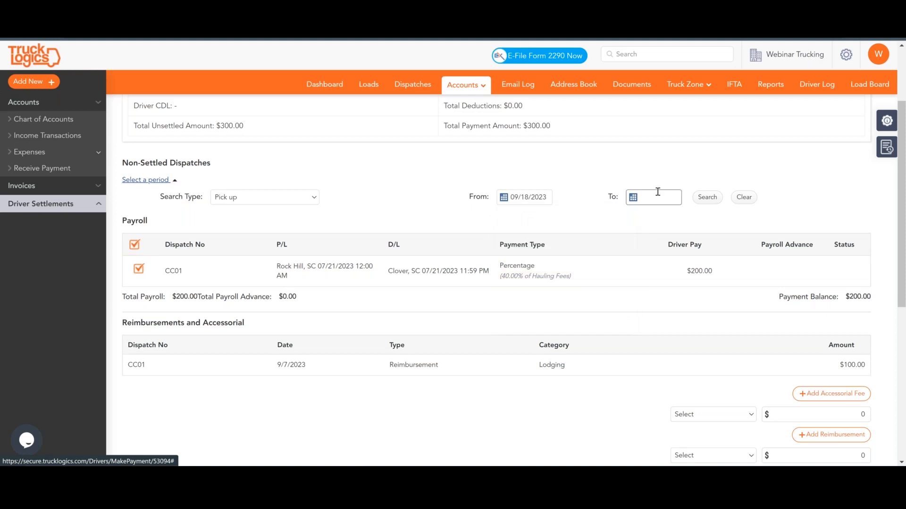
left_click(654, 197)
left_click(751, 301)
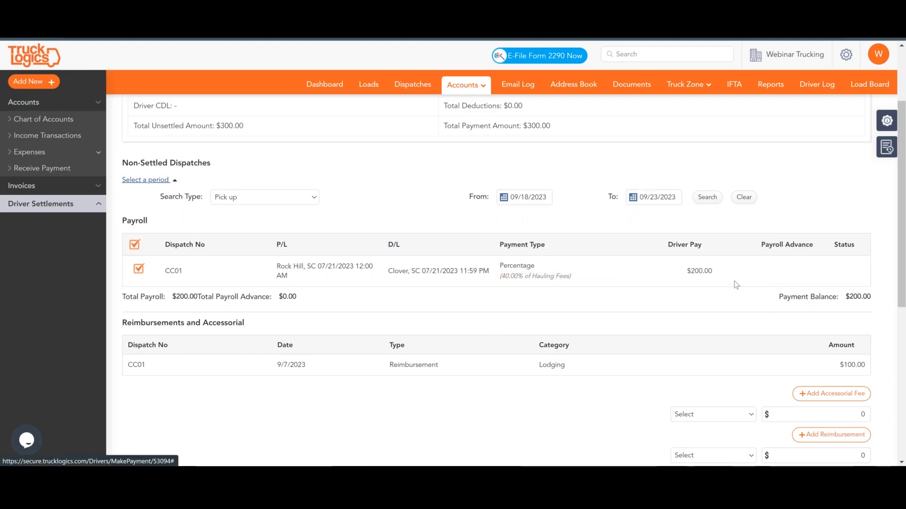
left_click(708, 198)
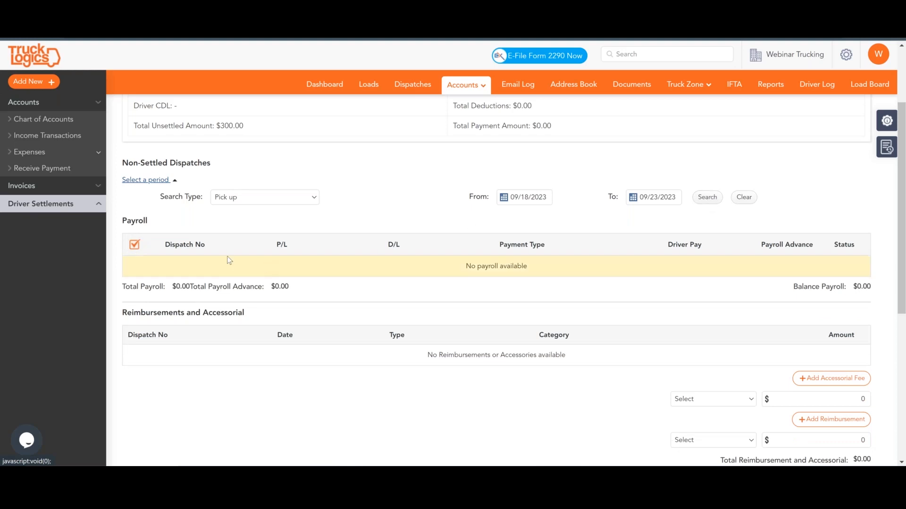
Clear the select-all option for the payroll dispatches and look over the rest of the payment form.
left_click(135, 245)
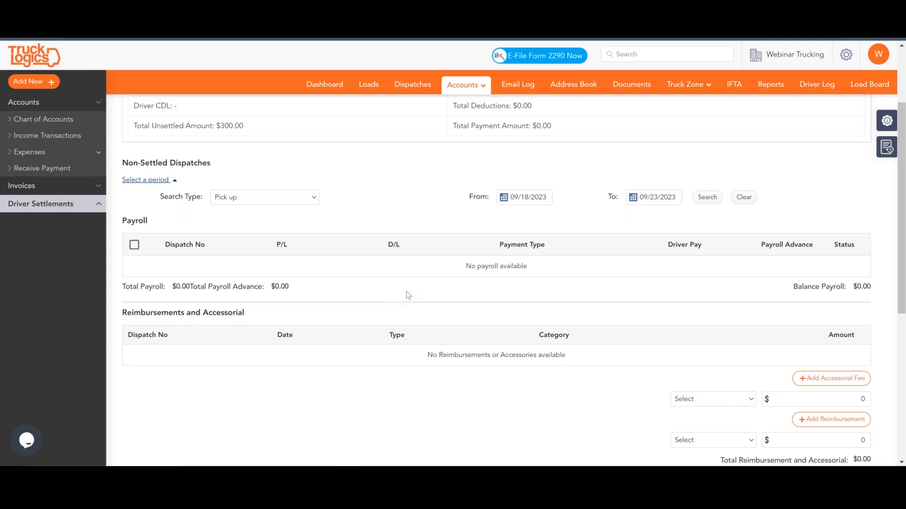
scroll(424, 290, "down", 6)
scroll(513, 296, "up", 4)
scroll(515, 299, "up", 4)
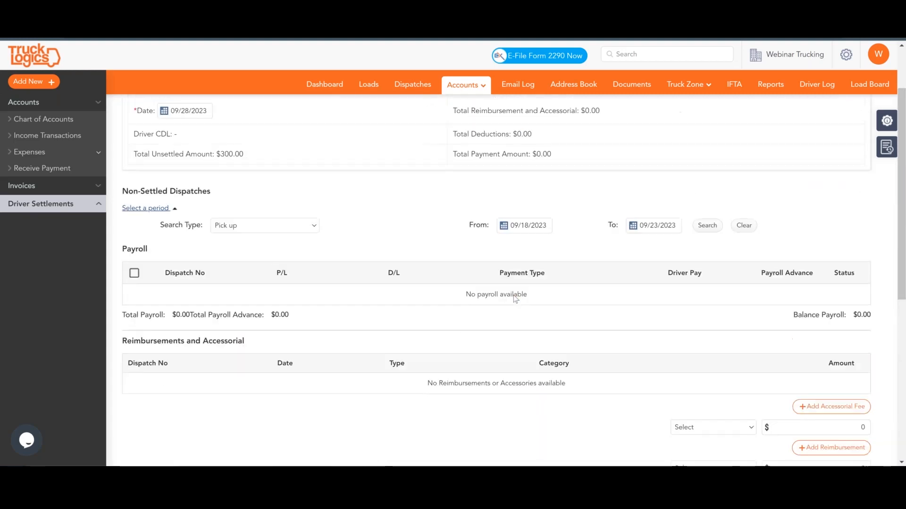
Open the list of paid invoices from the invoices overview.
left_click(464, 86)
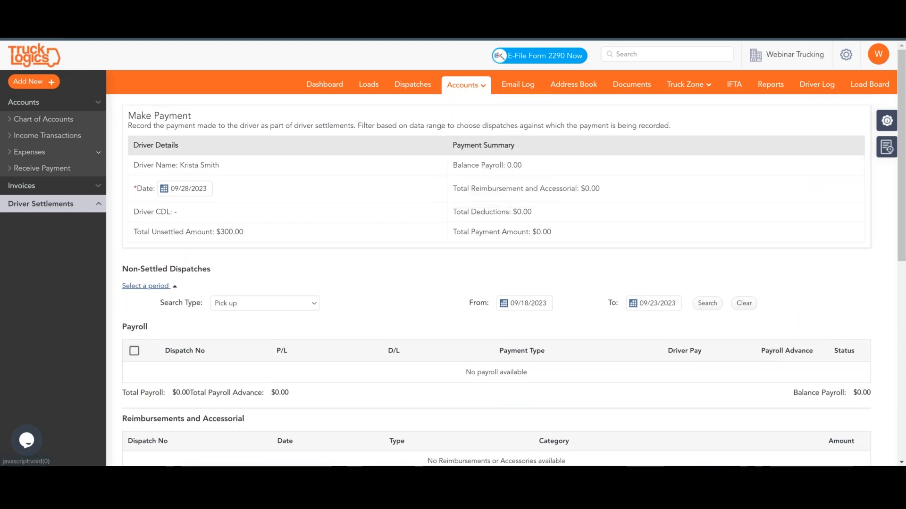
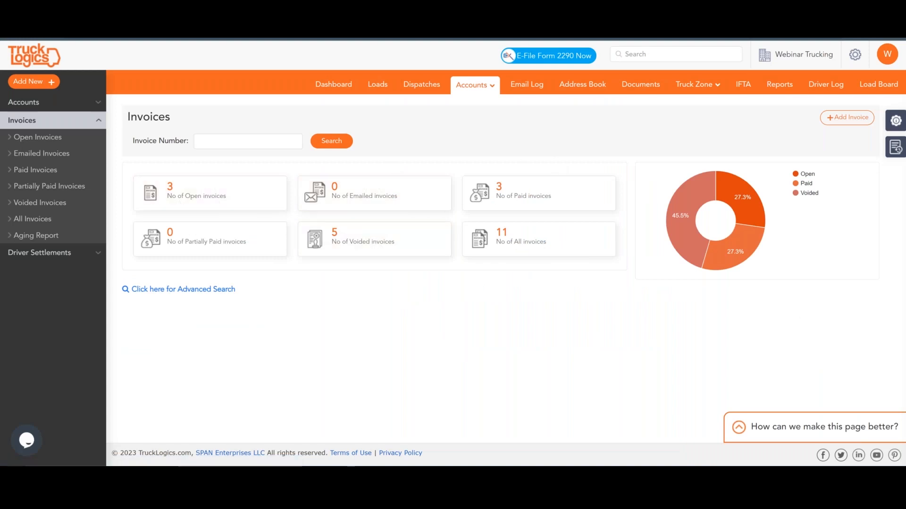
left_click(536, 193)
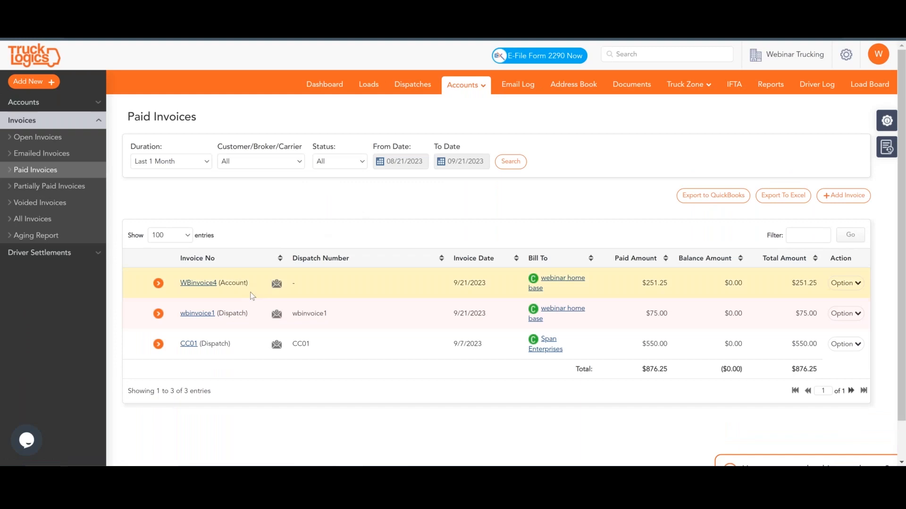
Open paid invoice WBinvoice4 and look over its factoring details, dispatch charges, non-load items and available actions.
left_click(203, 283)
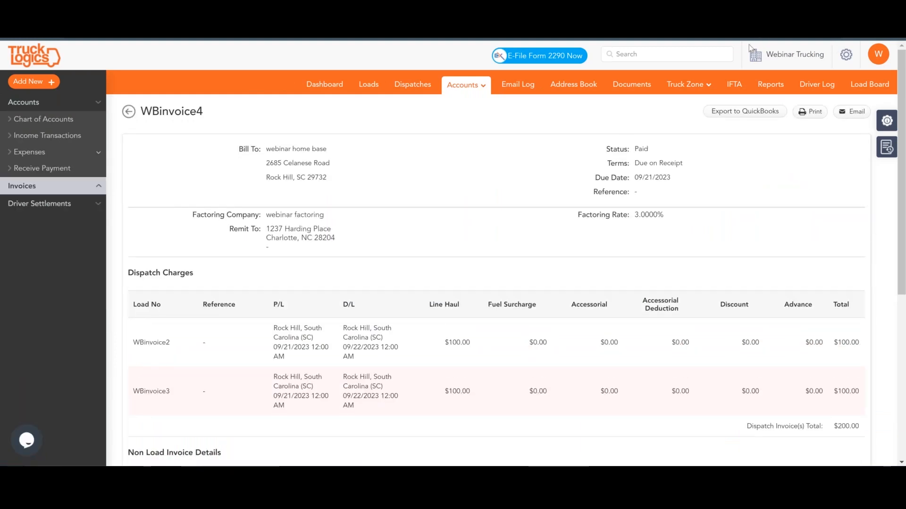
left_click(687, 84)
scroll(332, 193, "down", 3)
scroll(332, 200, "down", 3)
scroll(255, 397, "up", 5)
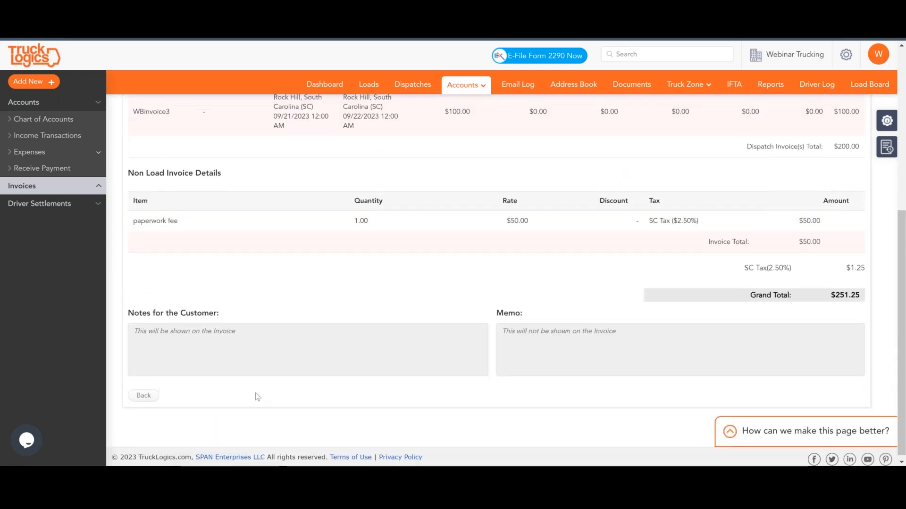
scroll(261, 385, "up", 2)
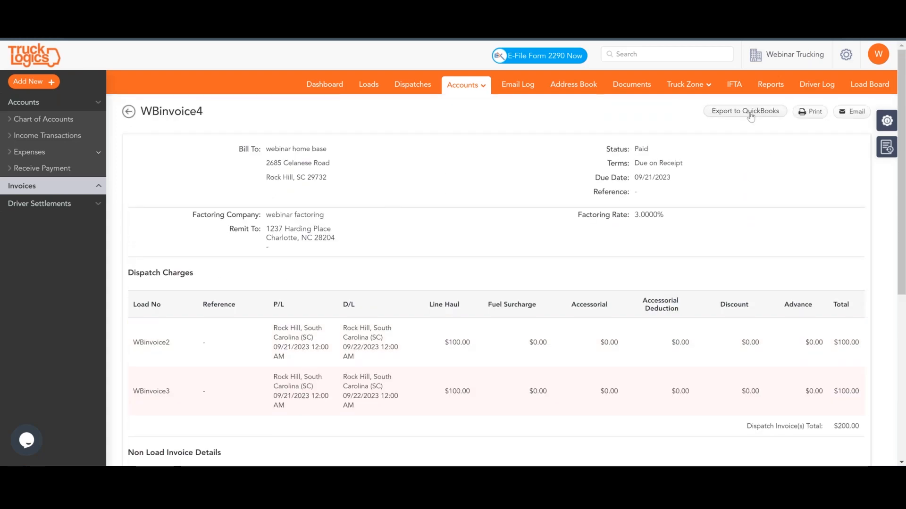
Return to the paid invoices list, open WBinvoice4's payment receipt and void that receipt.
left_click(477, 87)
left_click(474, 181)
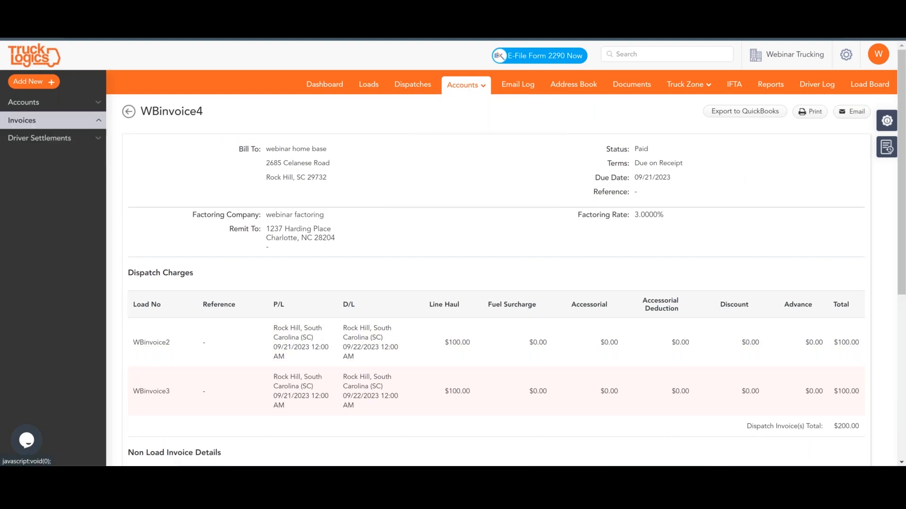
left_click(504, 193)
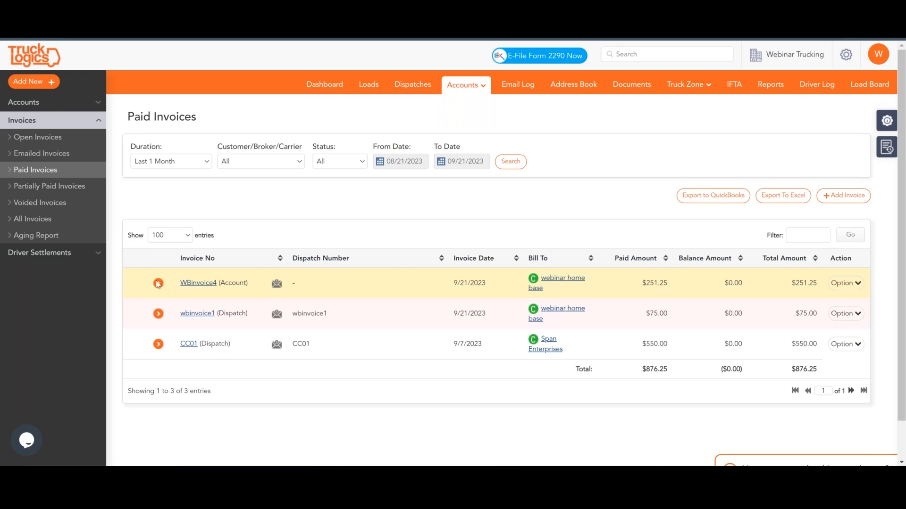
left_click(158, 283)
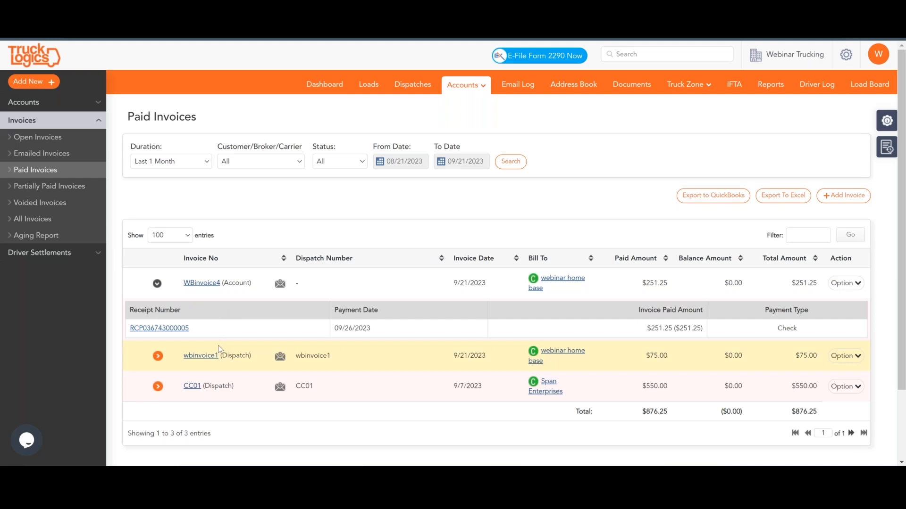
left_click(157, 328)
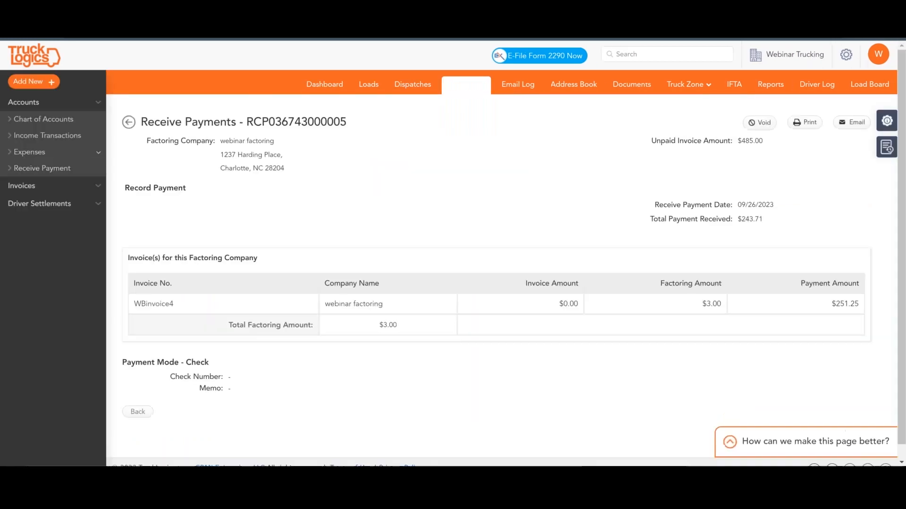
left_click(759, 122)
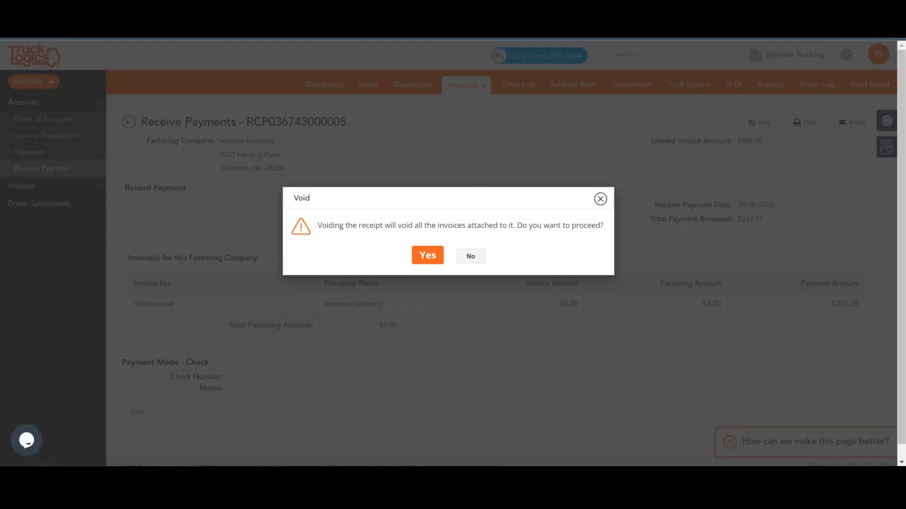
left_click(425, 257)
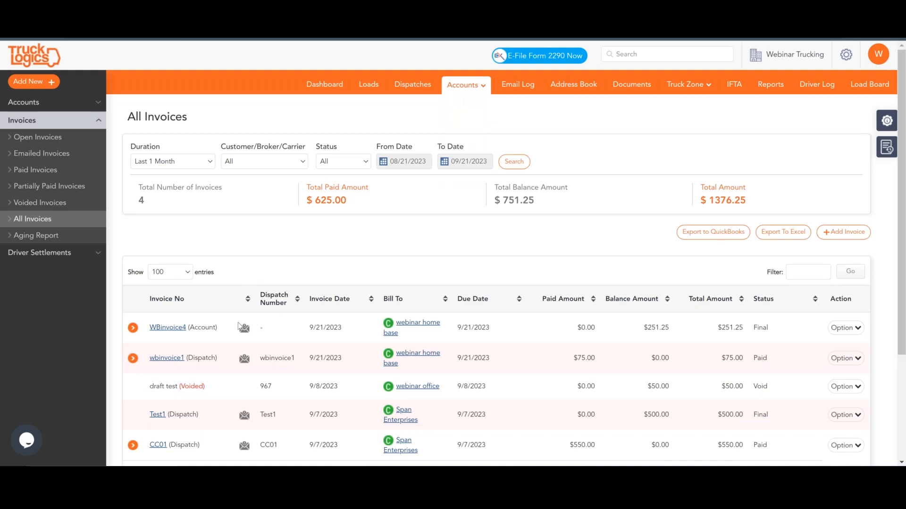
Open WBinvoice4 from the list of all invoices and void the invoice.
left_click(165, 328)
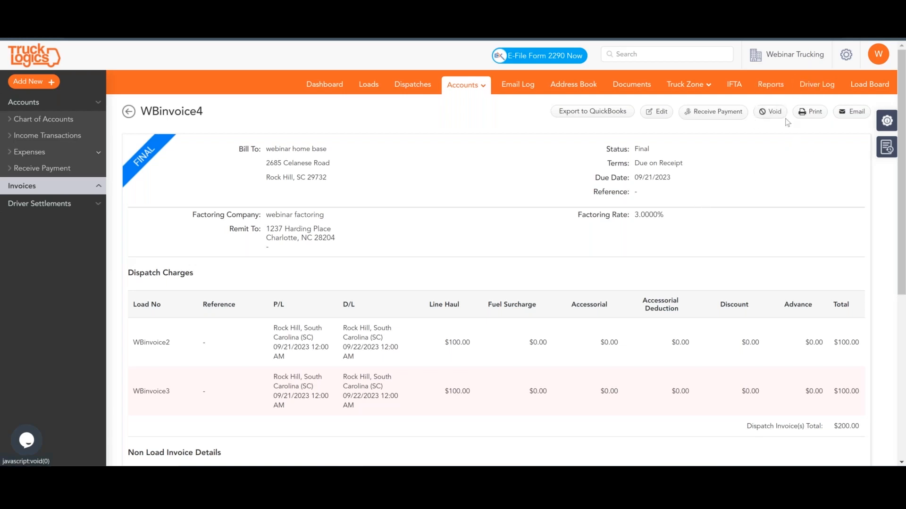
left_click(770, 112)
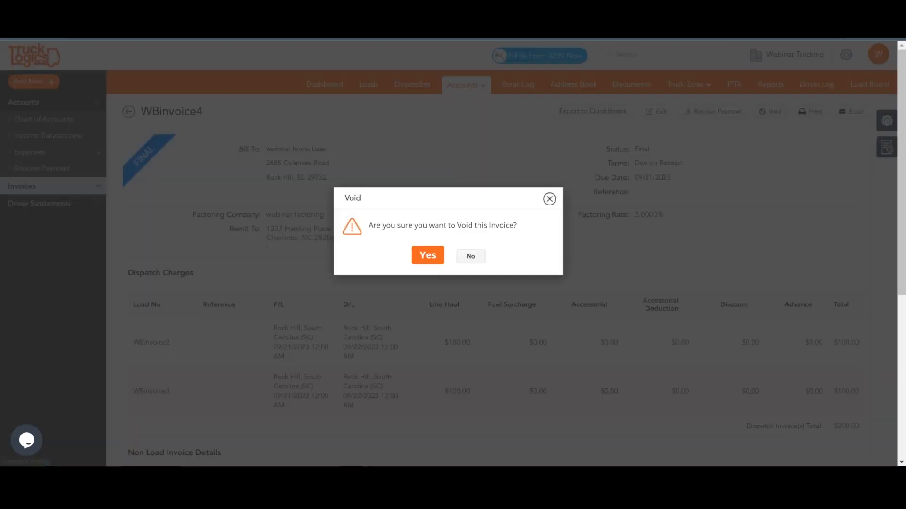
left_click(421, 259)
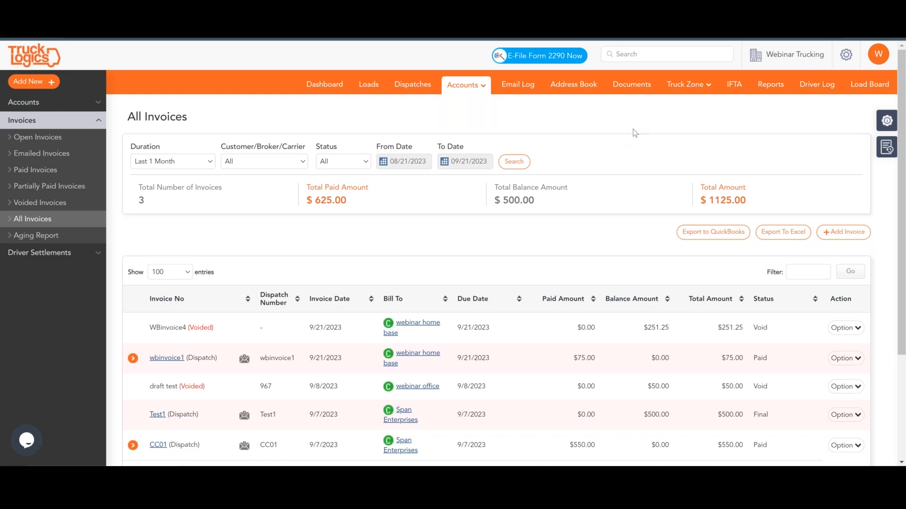
Open the contractor driver's settled payments and void the EFT payment dated 09/22/2023.
mouse_move(475, 94)
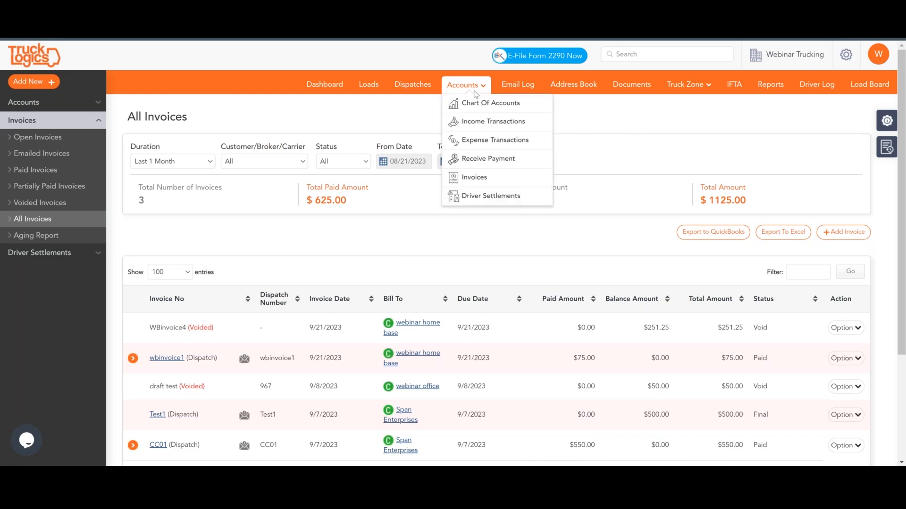
left_click(491, 196)
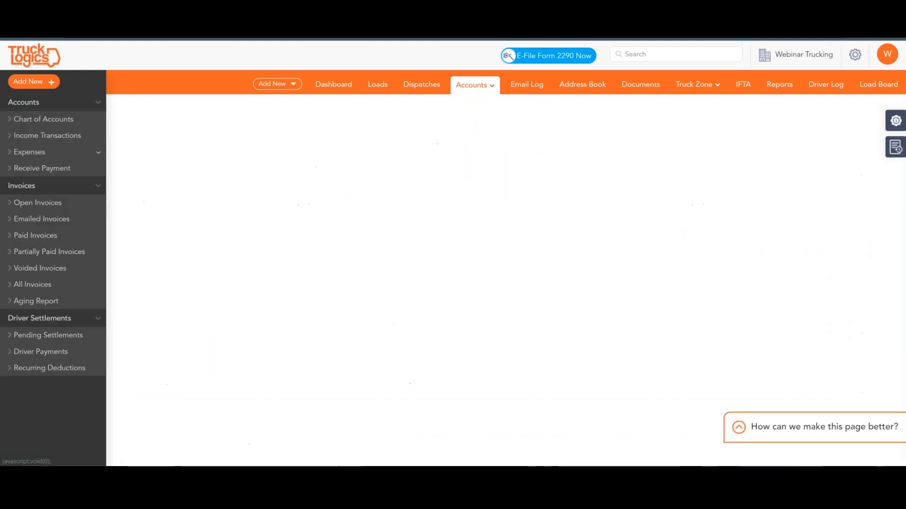
mouse_move(474, 87)
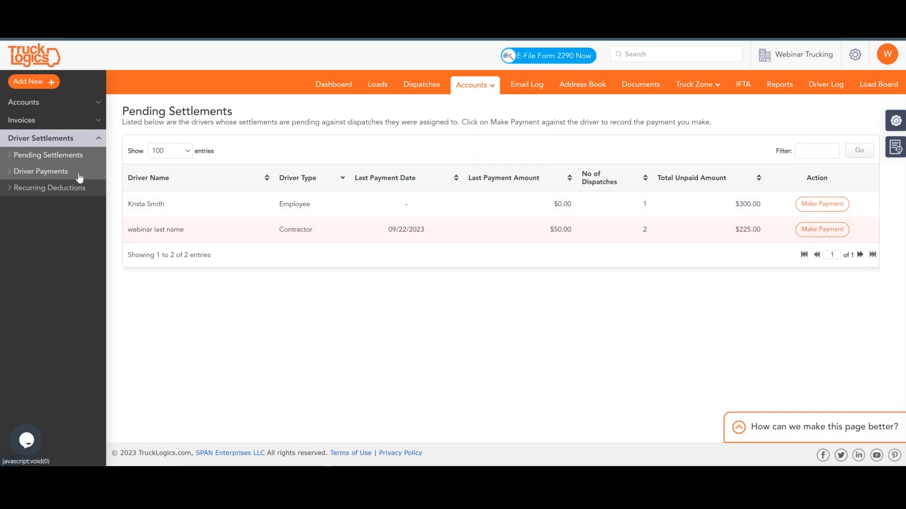
left_click(41, 171)
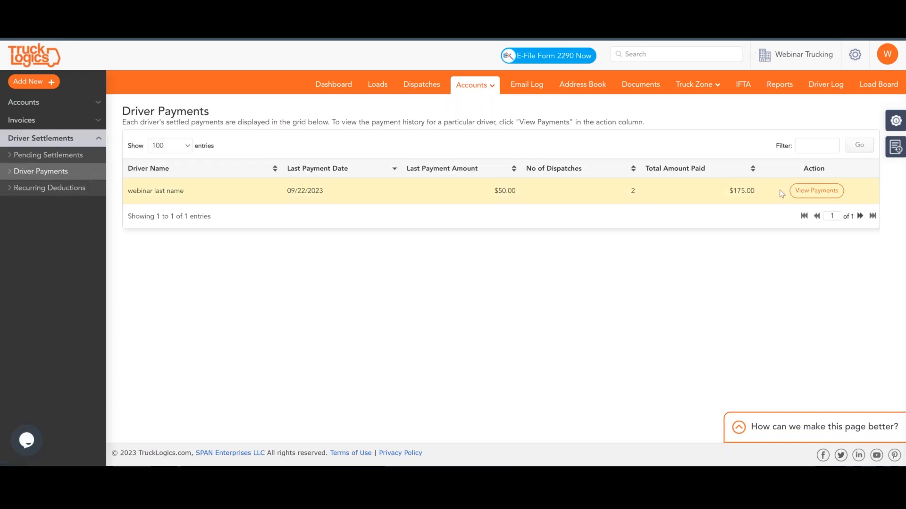
left_click(816, 191)
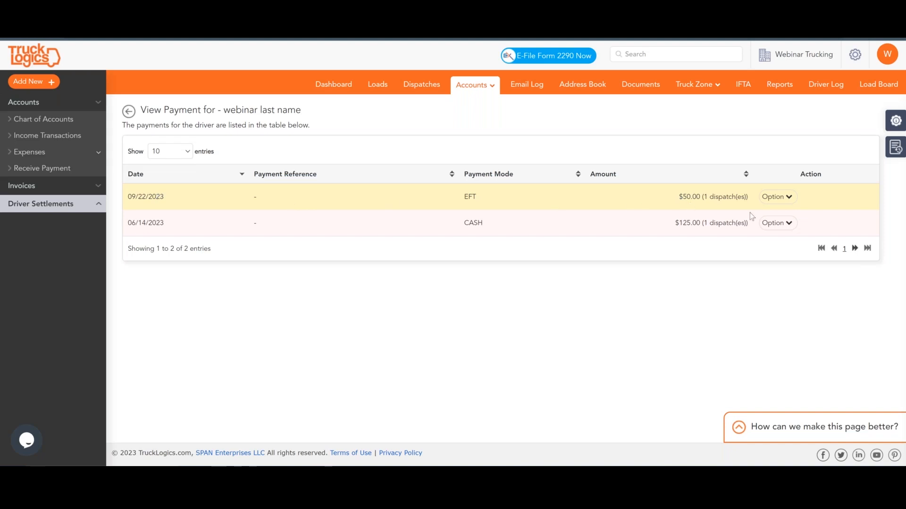
left_click(776, 196)
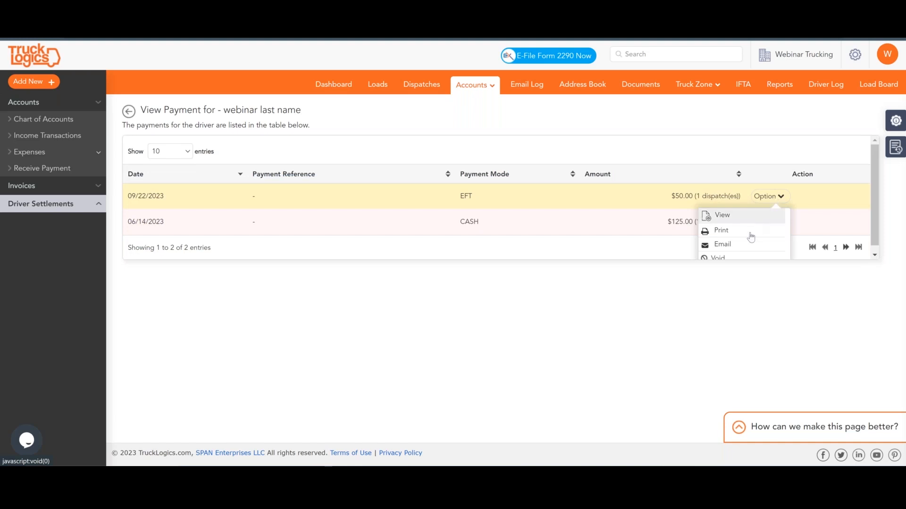
left_click(719, 258)
left_click(431, 255)
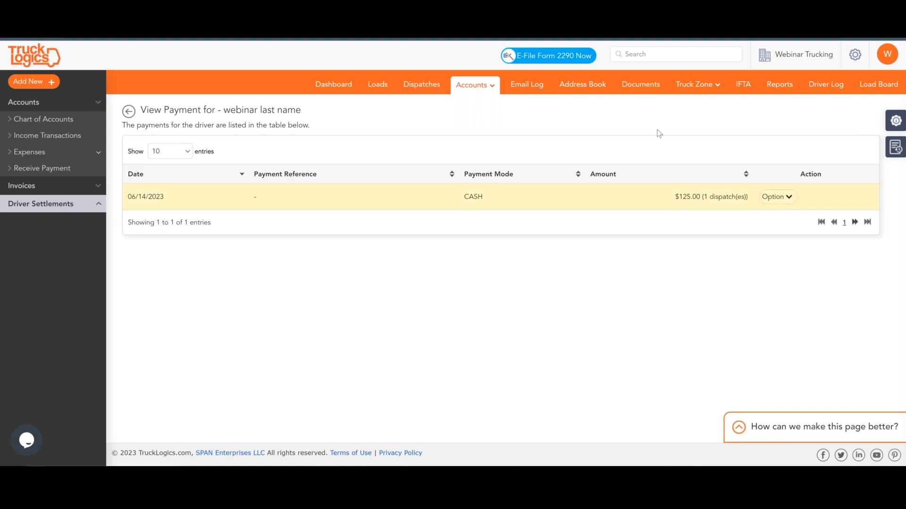
View the contractor driver's cash payment dated 06/14/2023 and void it from its details page.
left_click(776, 196)
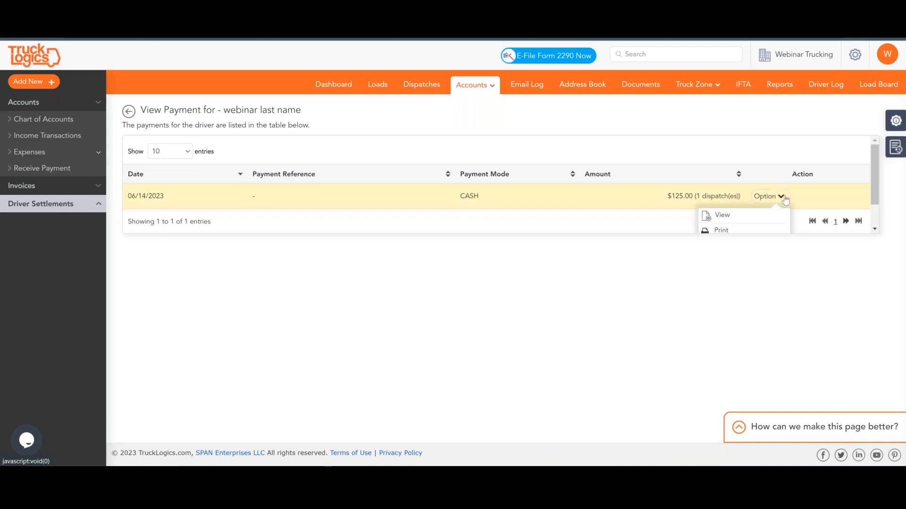
scroll(778, 203, "down", 1)
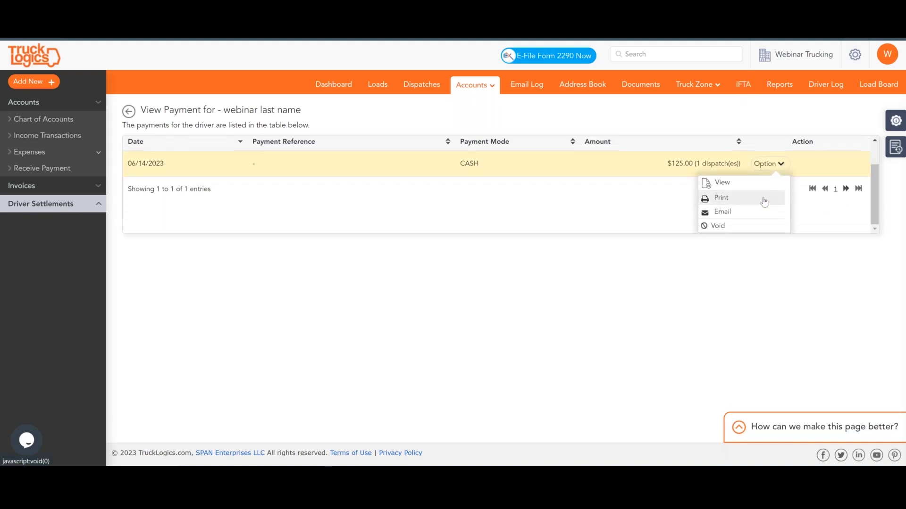
left_click(734, 189)
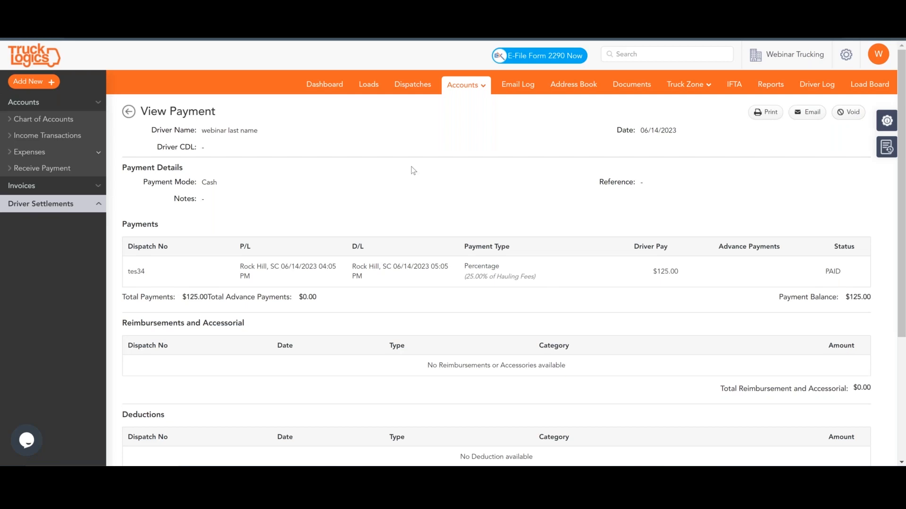
left_click(847, 118)
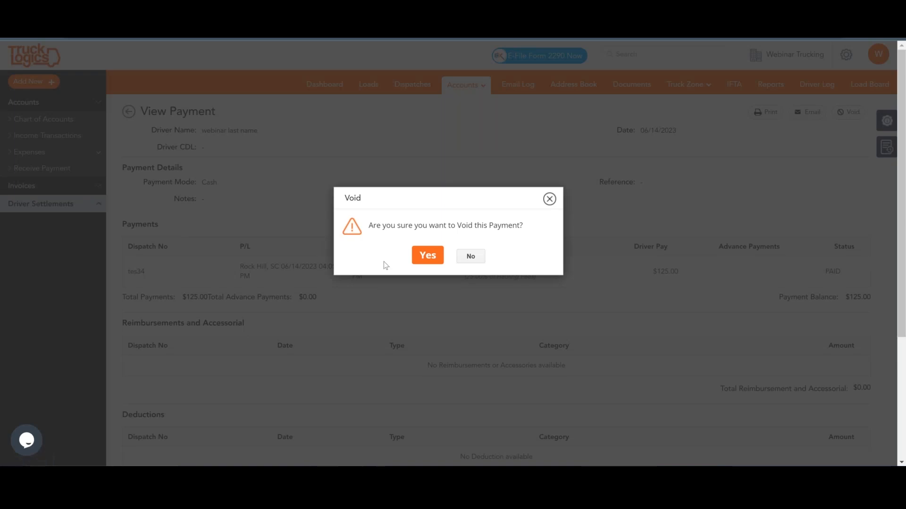
left_click(427, 255)
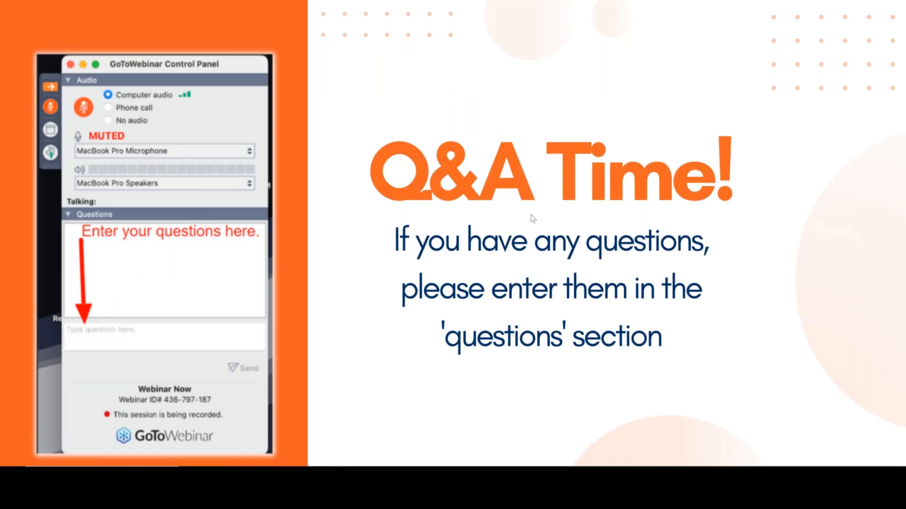
key("Right")
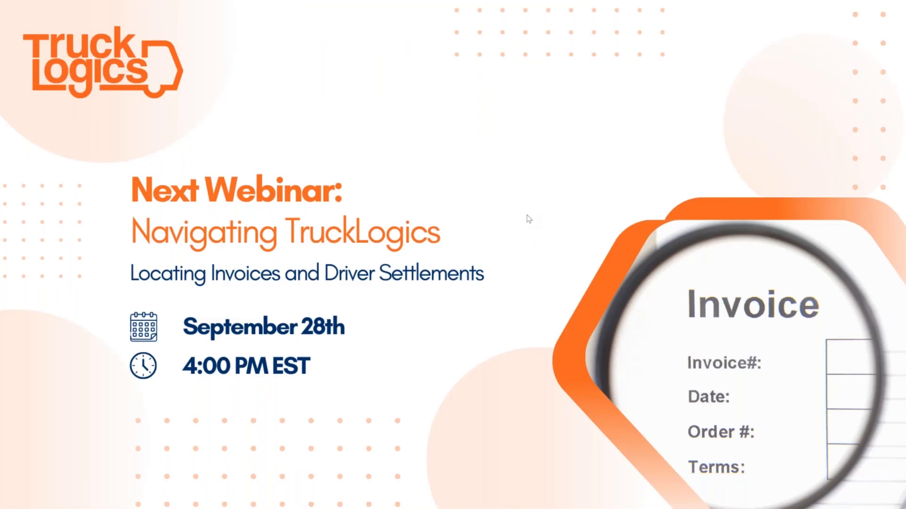